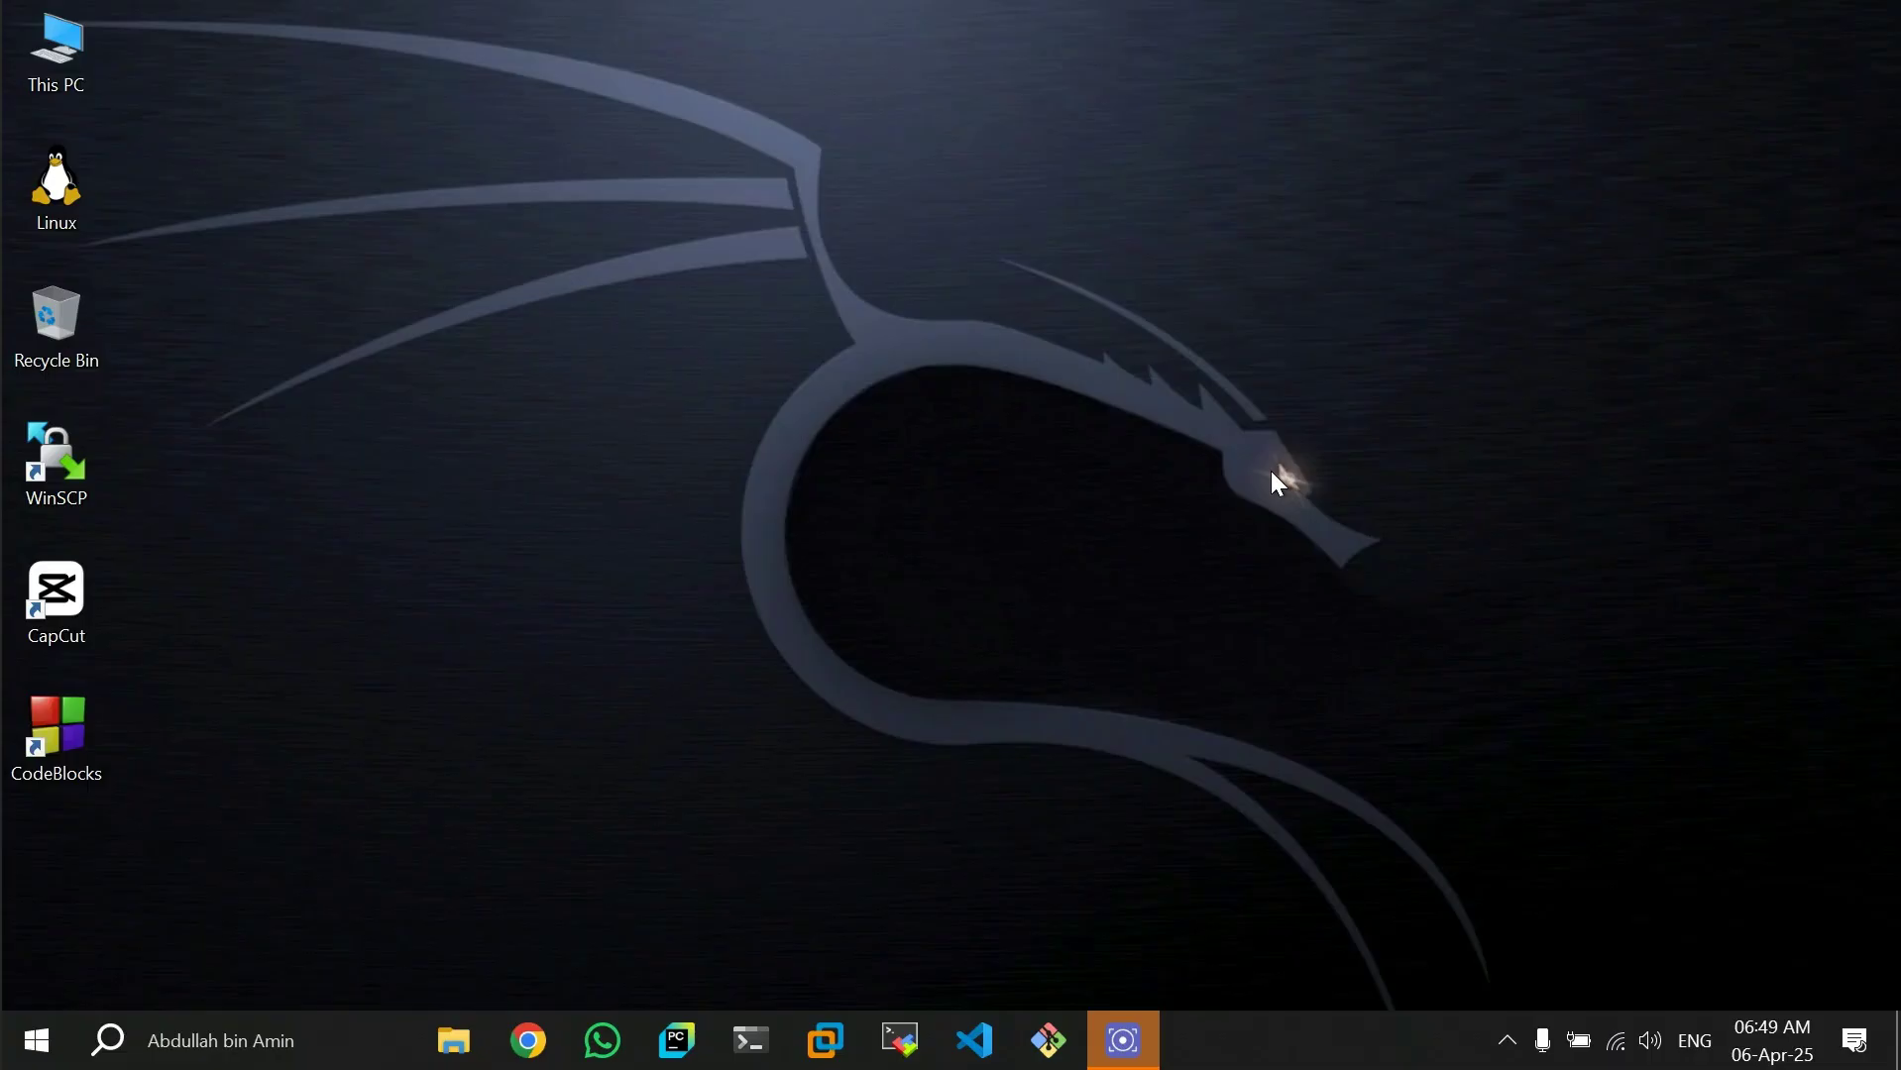
- Open the kali.org website in Google Chrome
left_click(528, 1041)
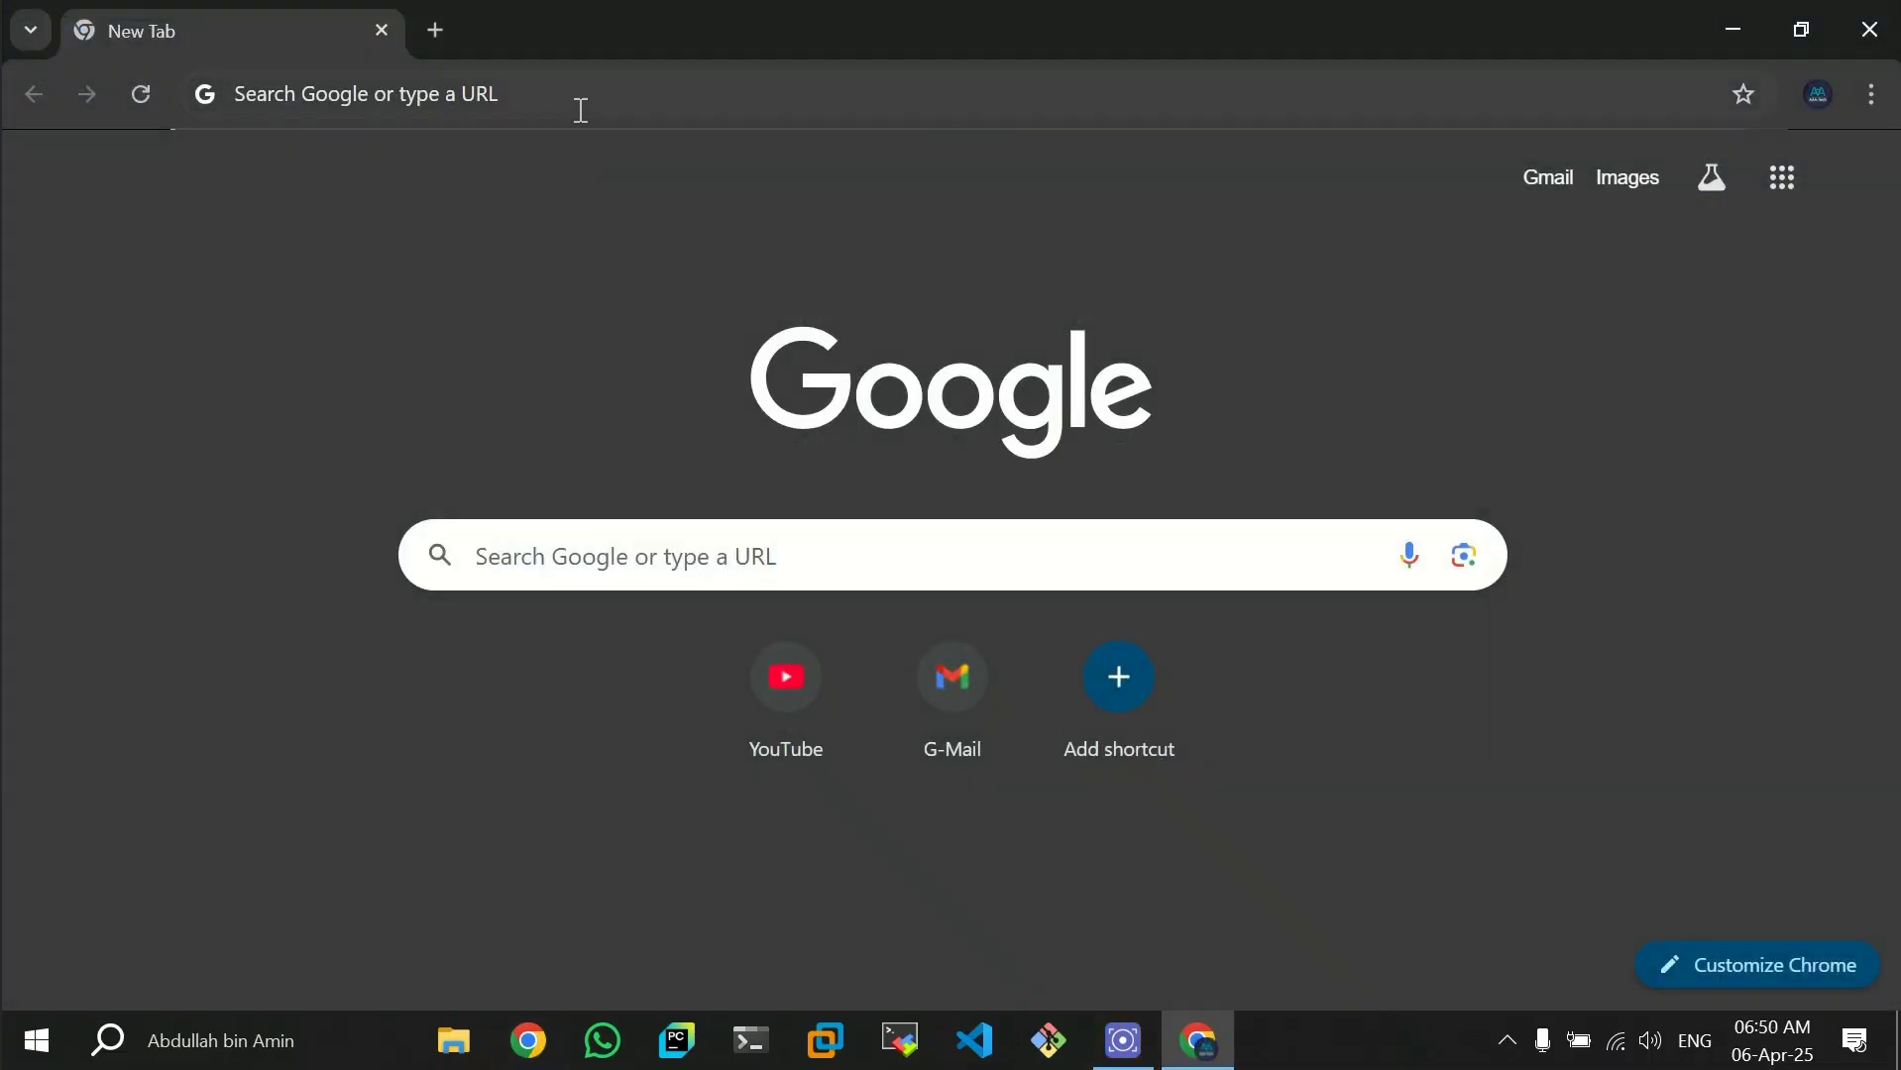
left_click(580, 99)
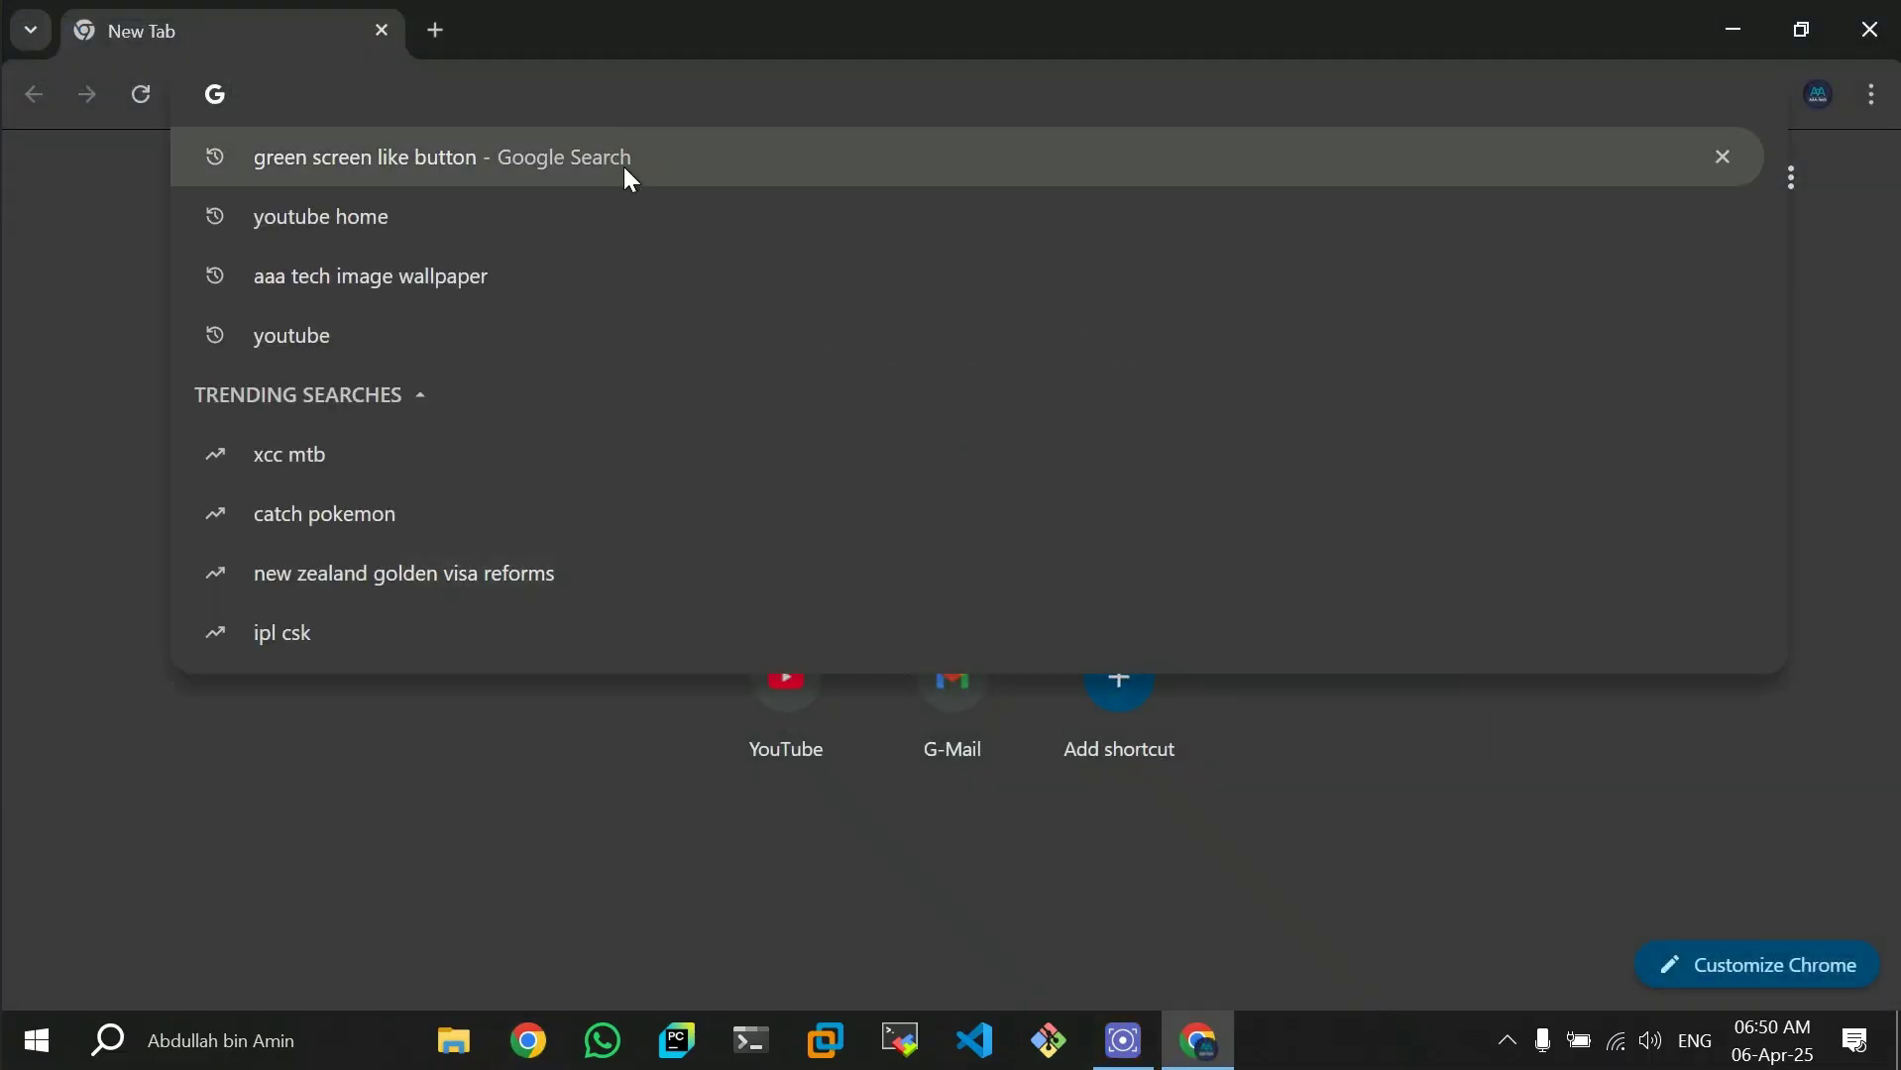
type("kal")
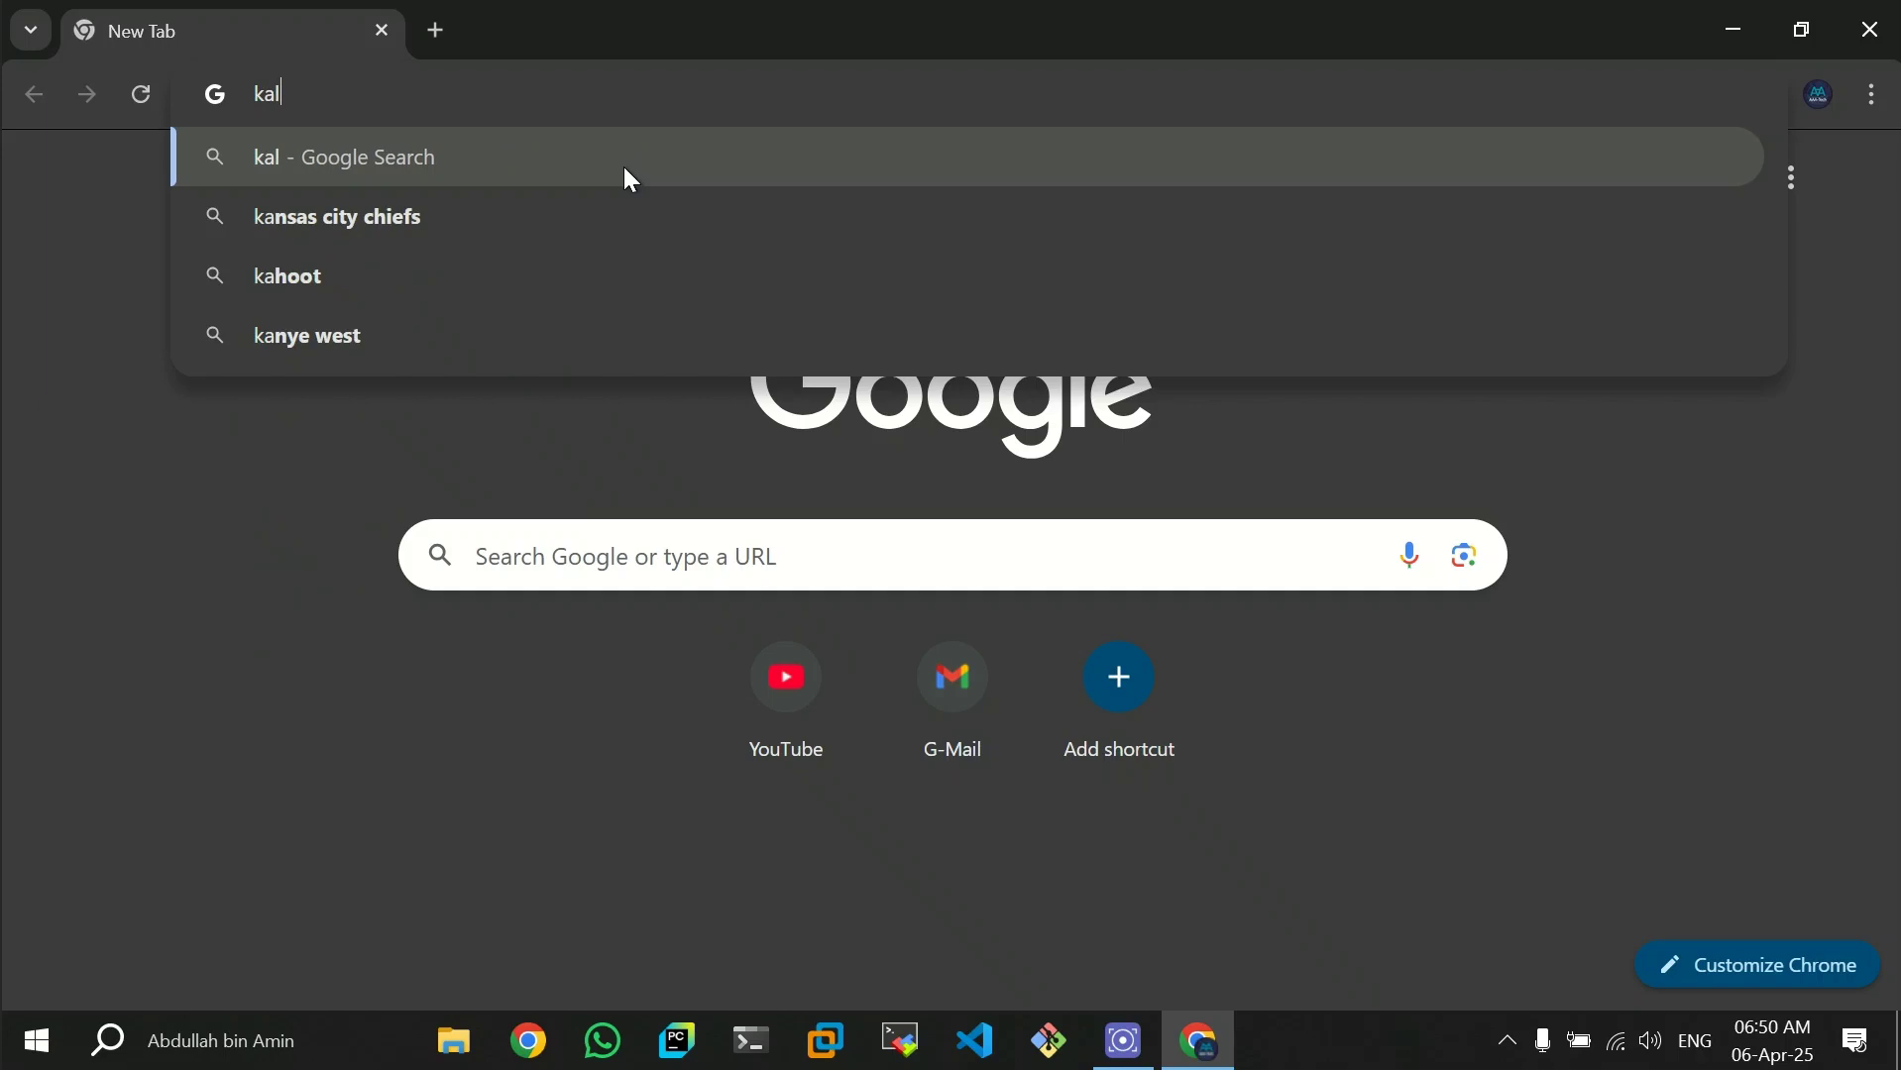
type("i.or")
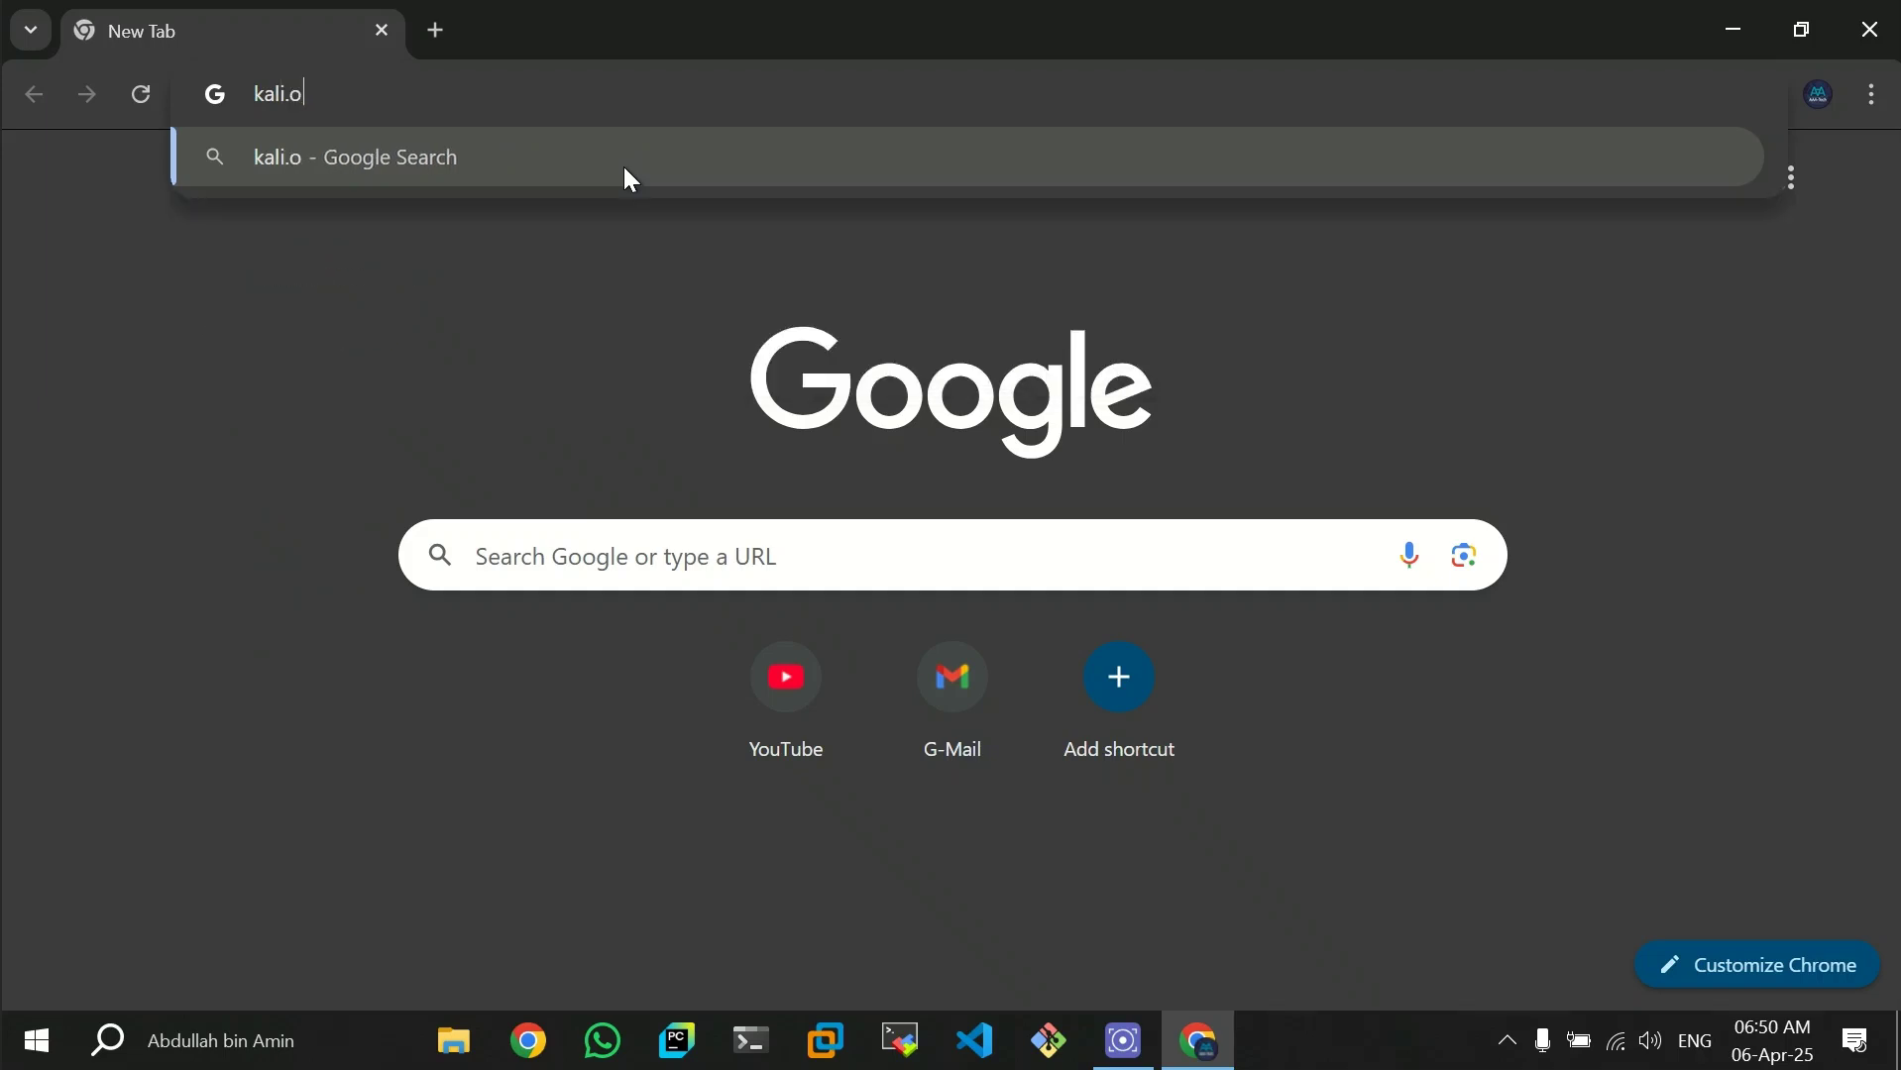
type("g")
key("Return")
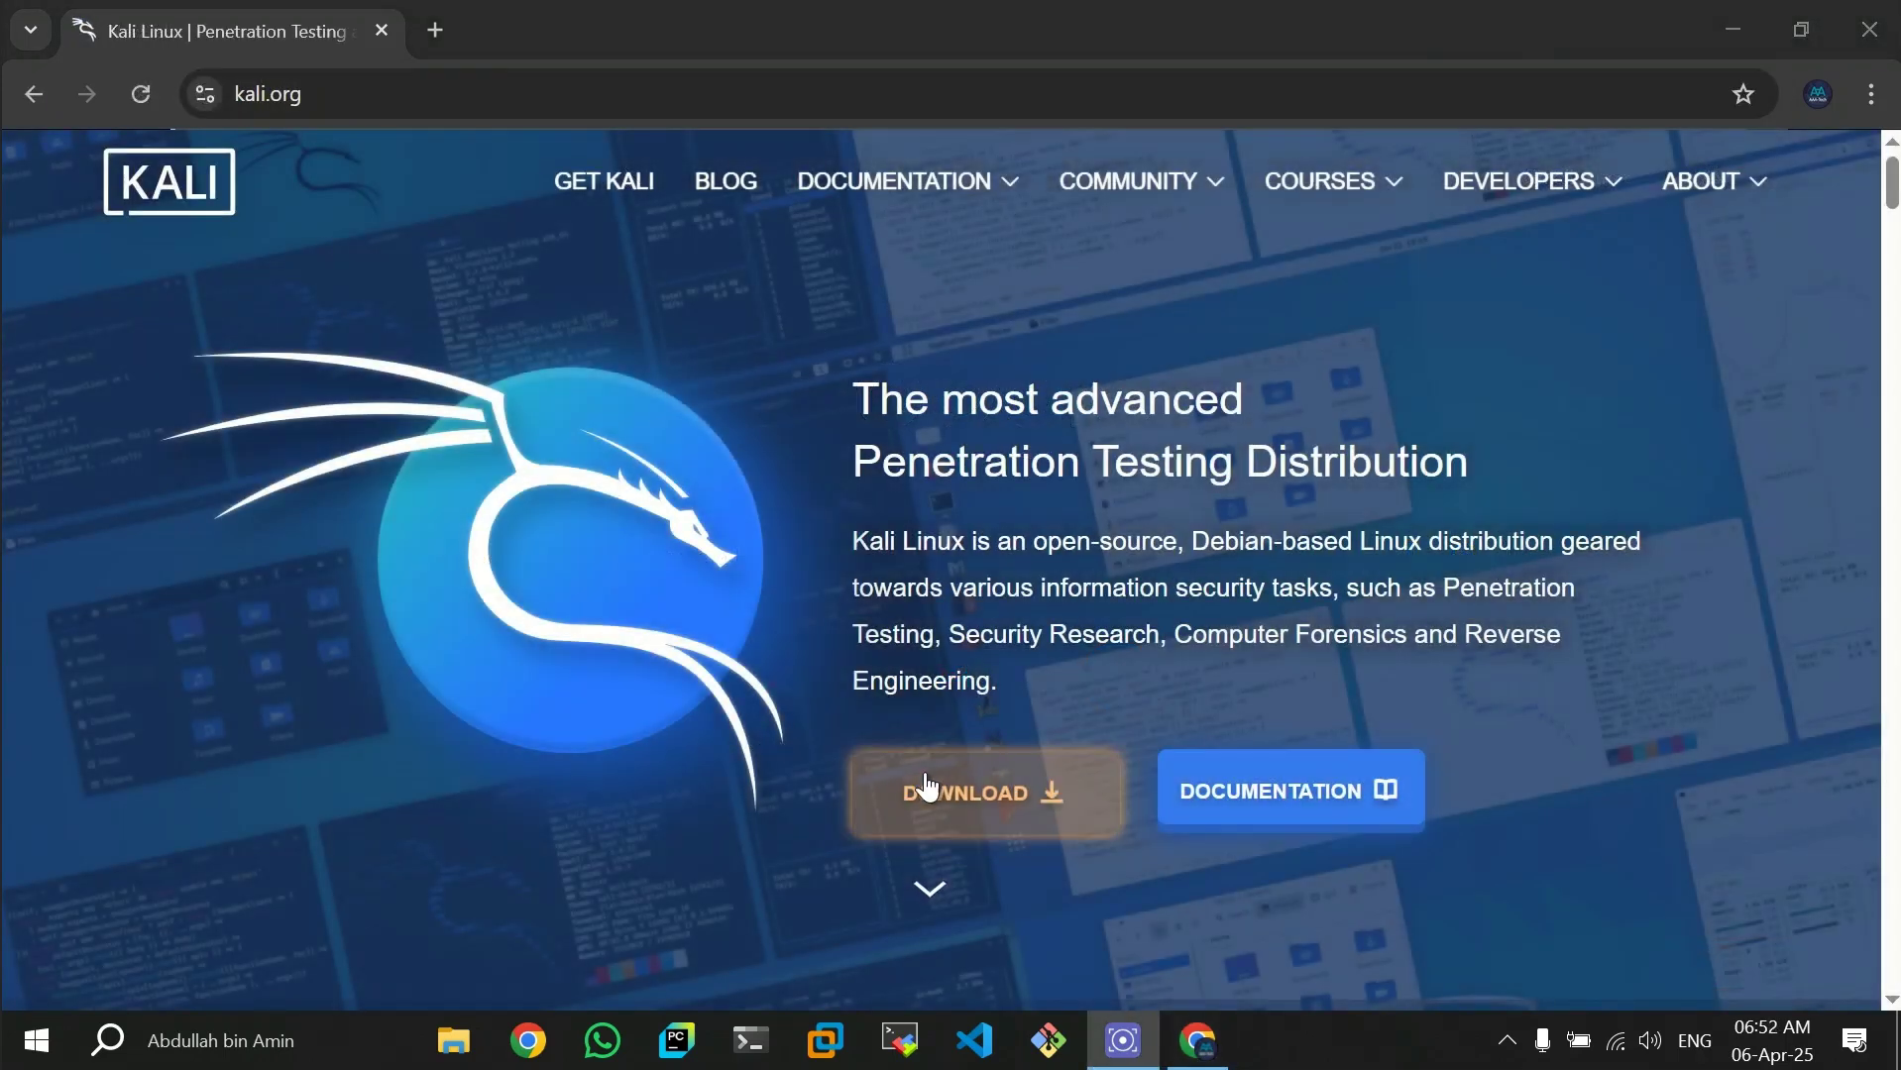
- Download the recommended x86_64 Installer ISO from the Installer Images section of the Kali downloads page
left_click(927, 788)
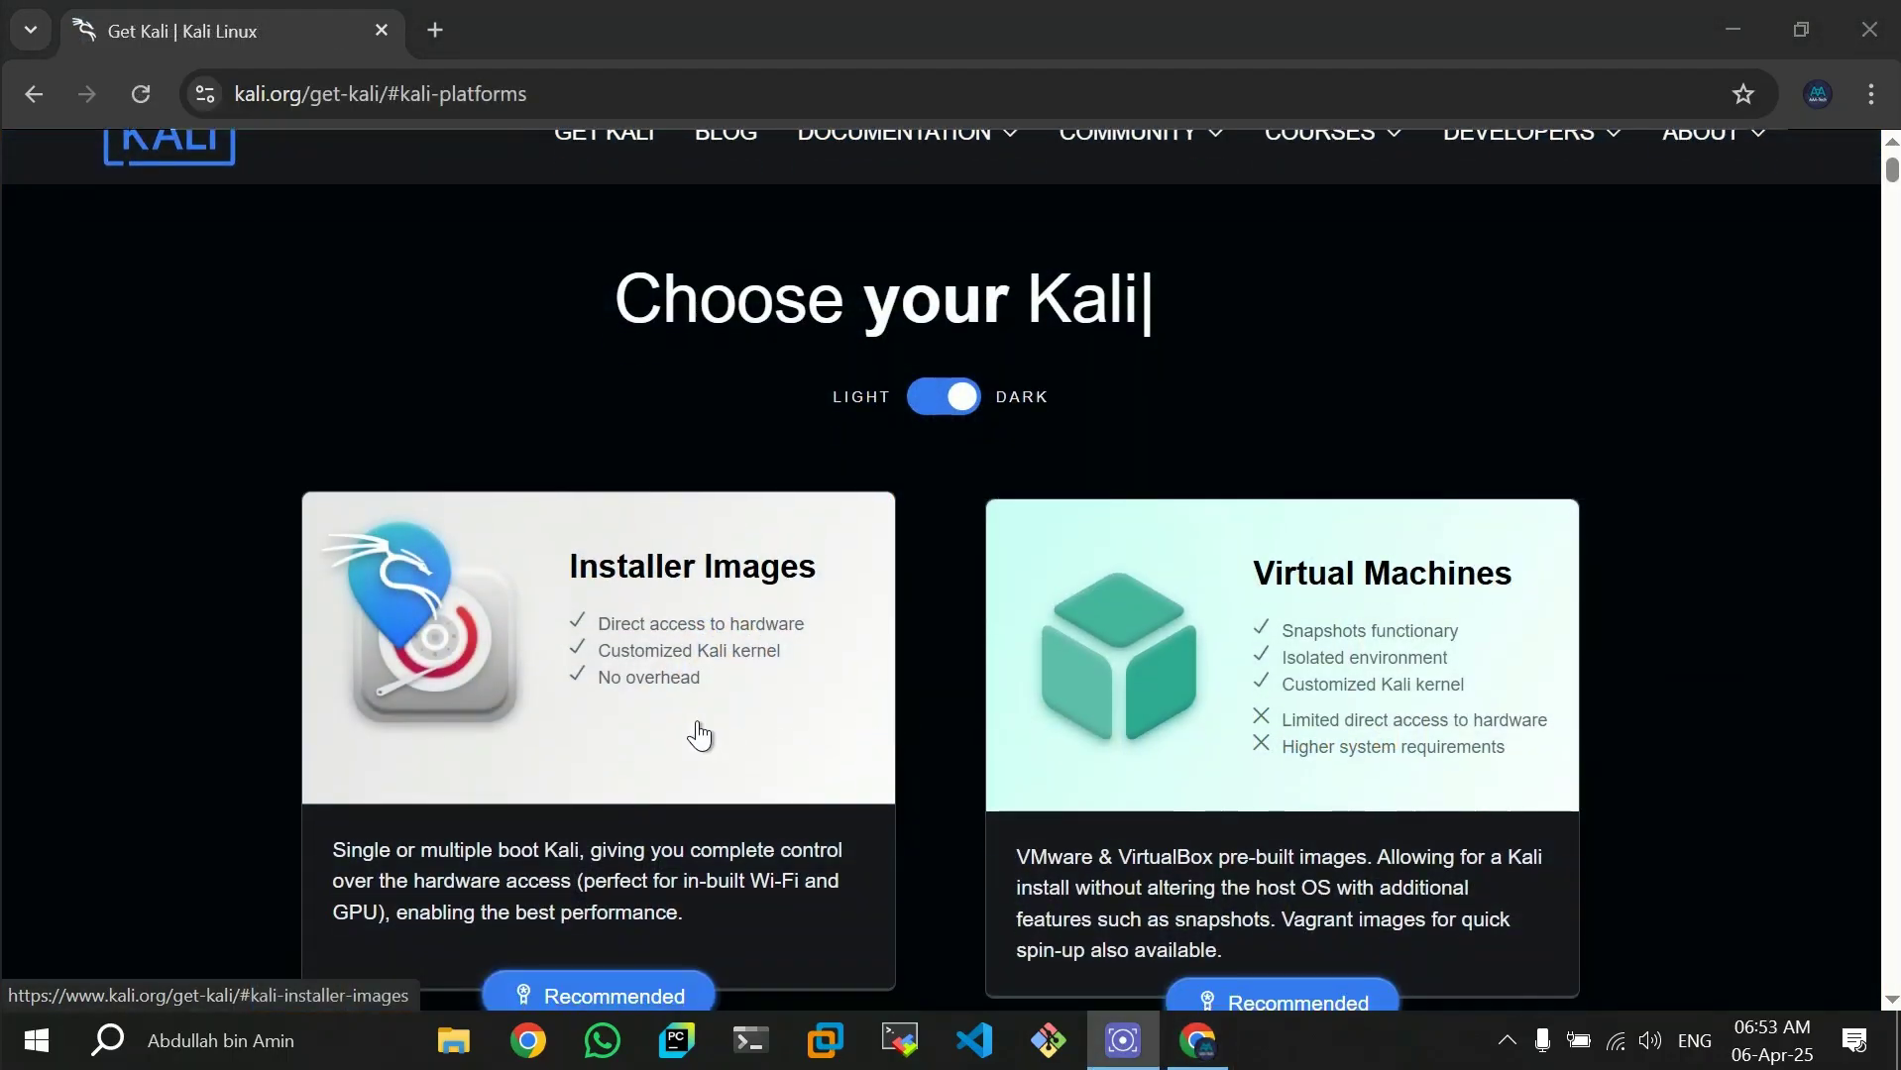
left_click(656, 755)
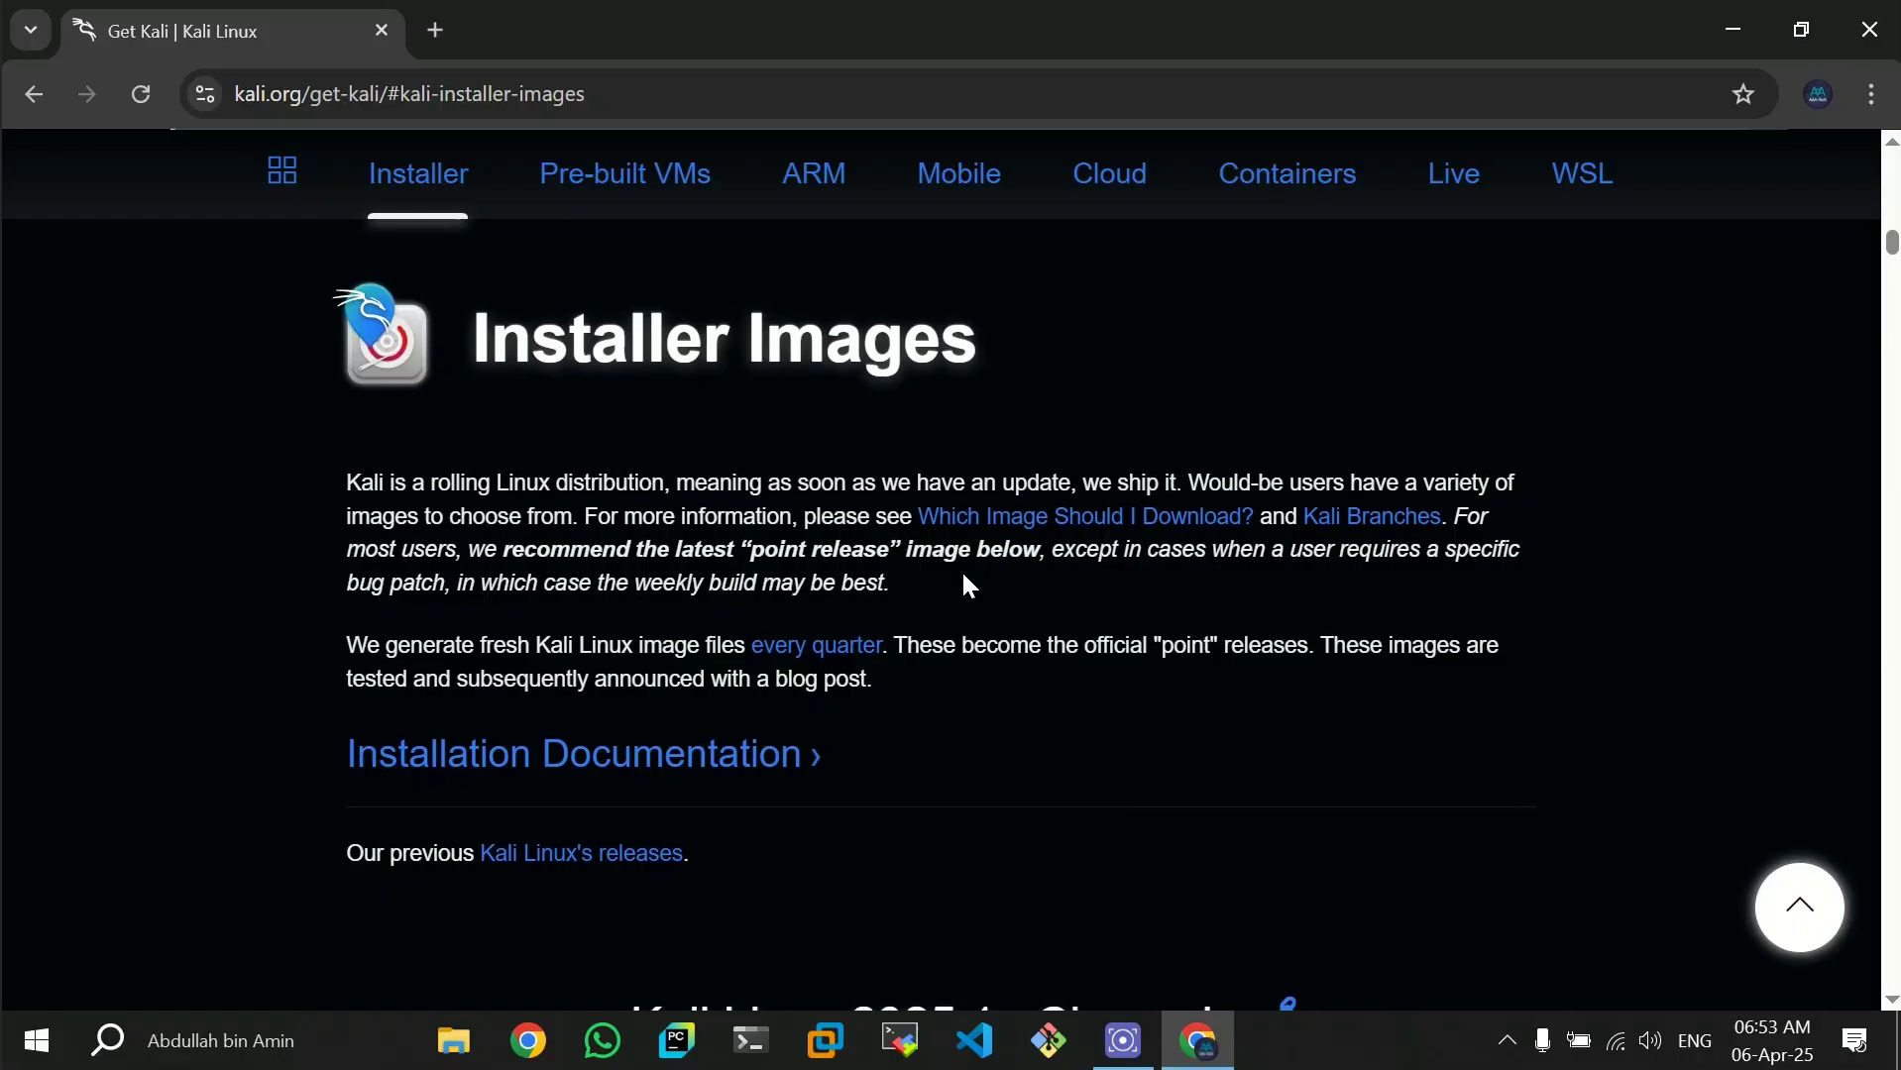
scroll(965, 577, "down", 3)
scroll(967, 585, "down", 5)
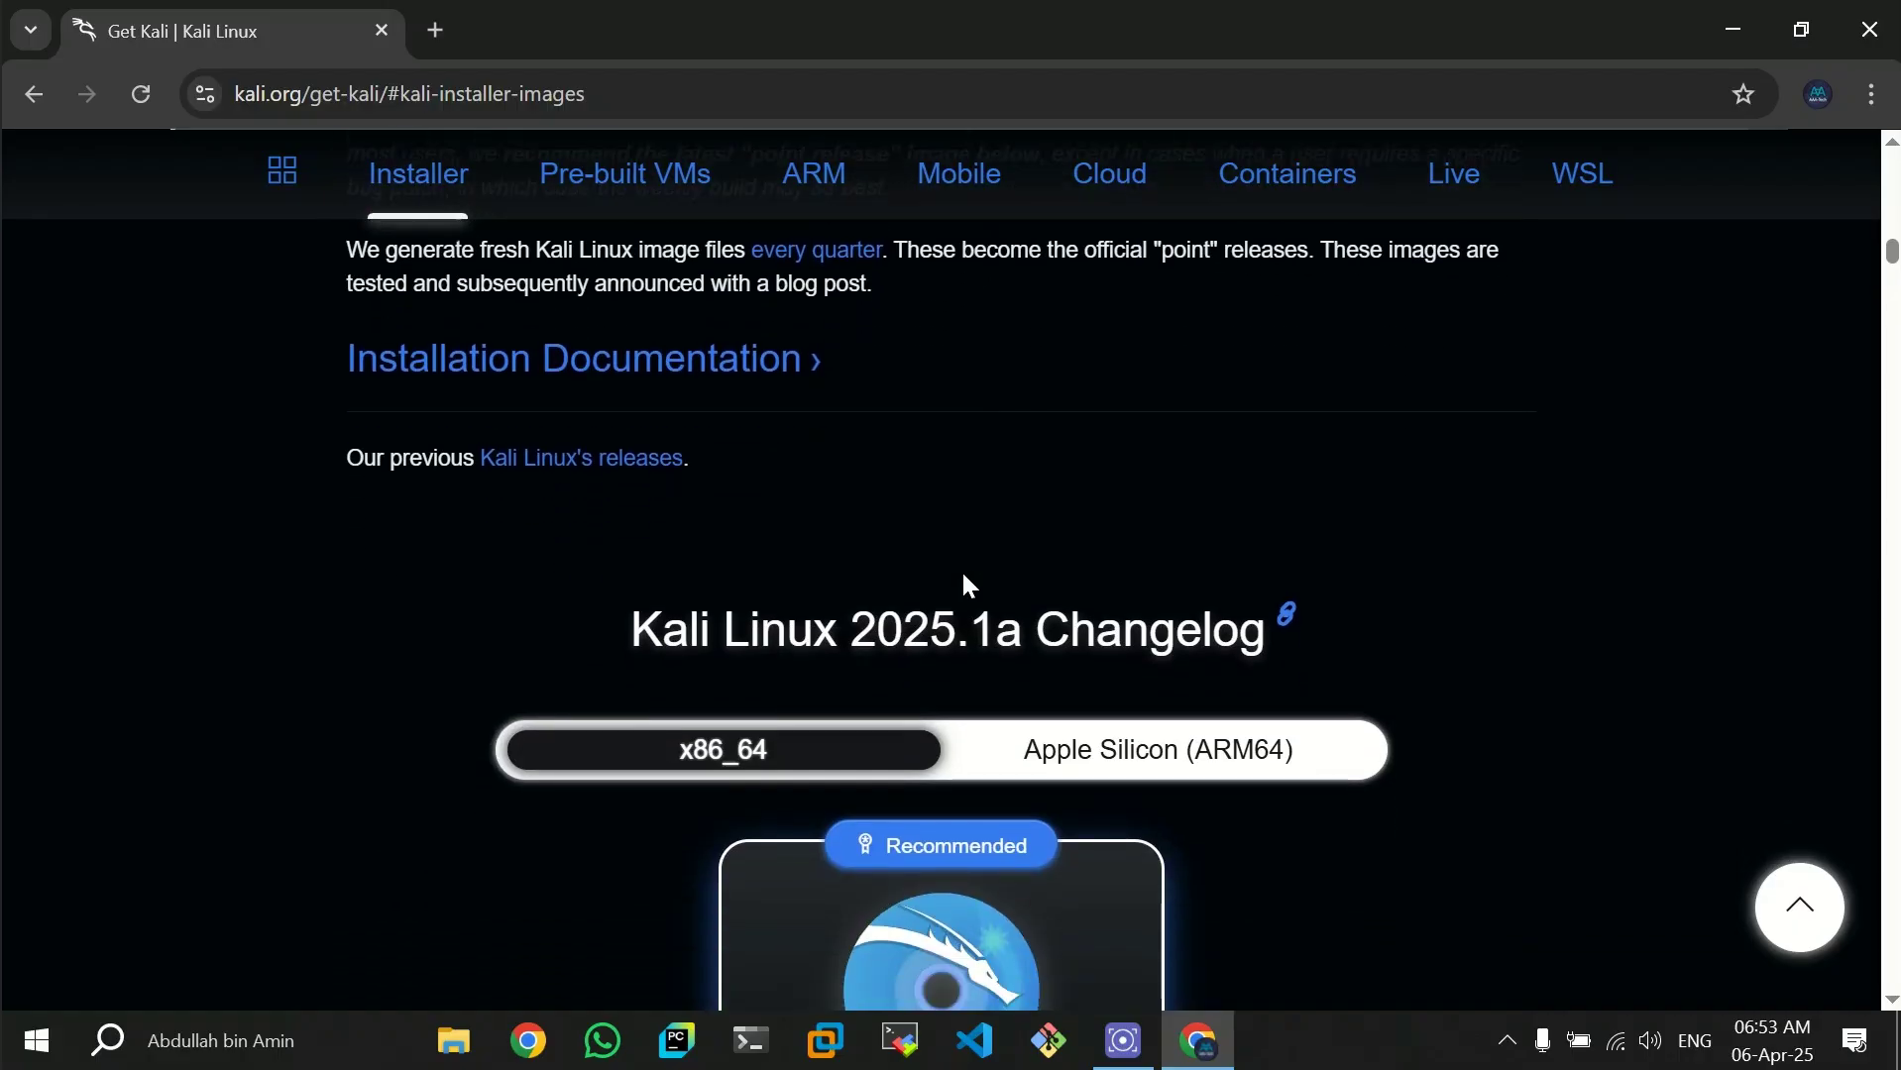
scroll(794, 907, "down", 2)
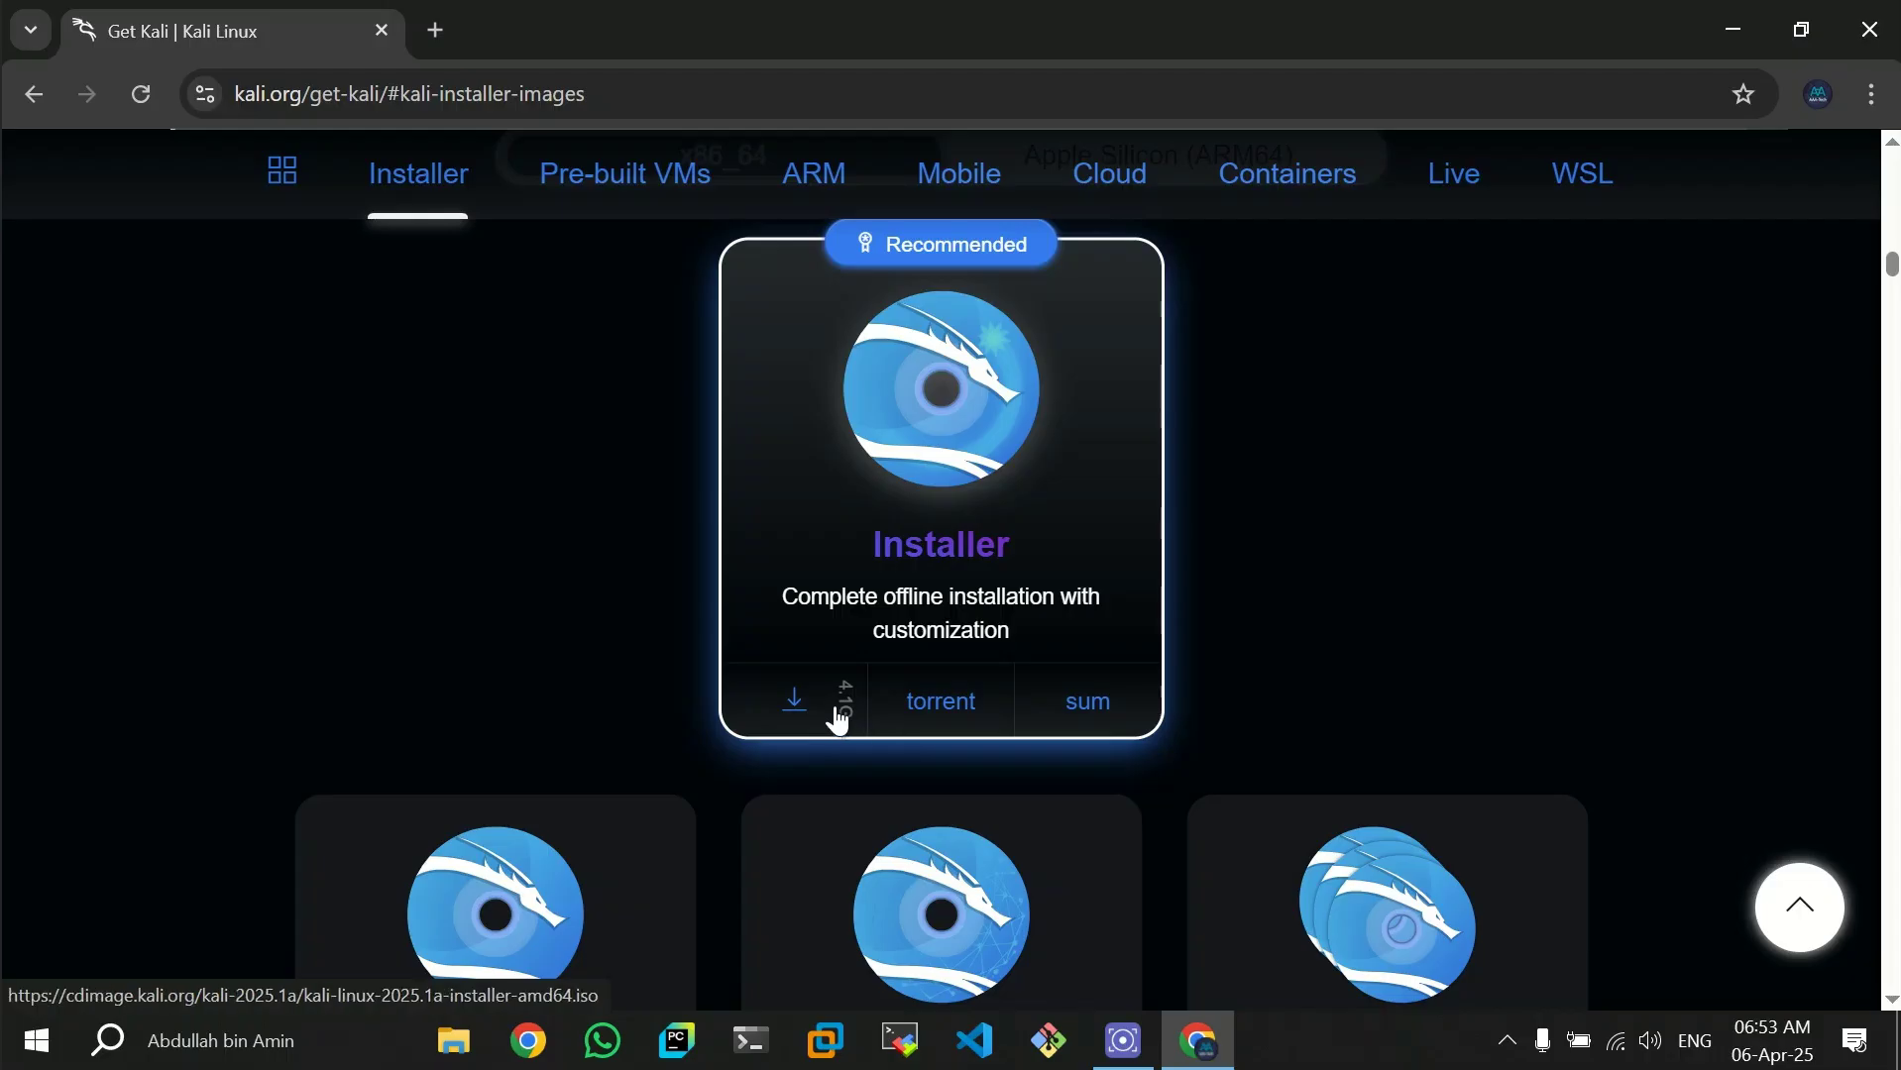
left_click(794, 706)
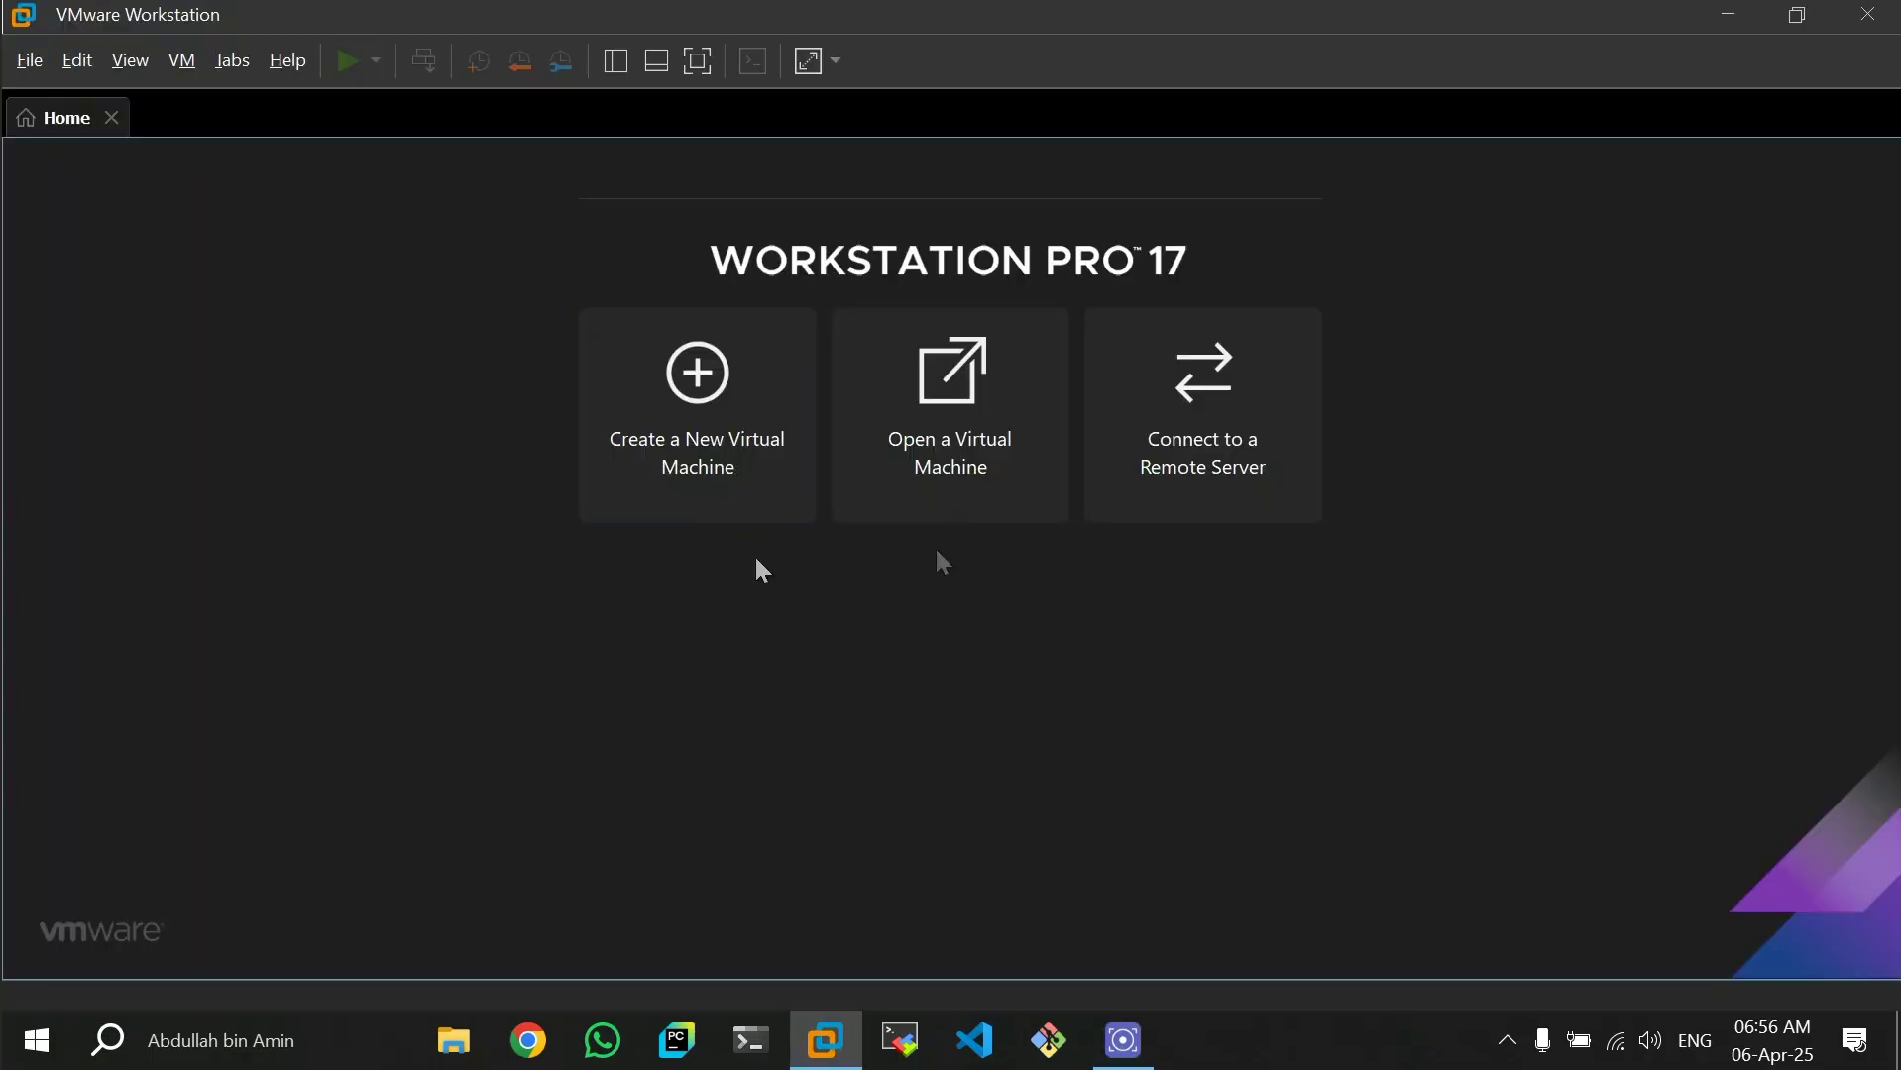
- In VMware Workstation, begin creating a new virtual machine with the Typical (recommended) configuration
left_click(724, 454)
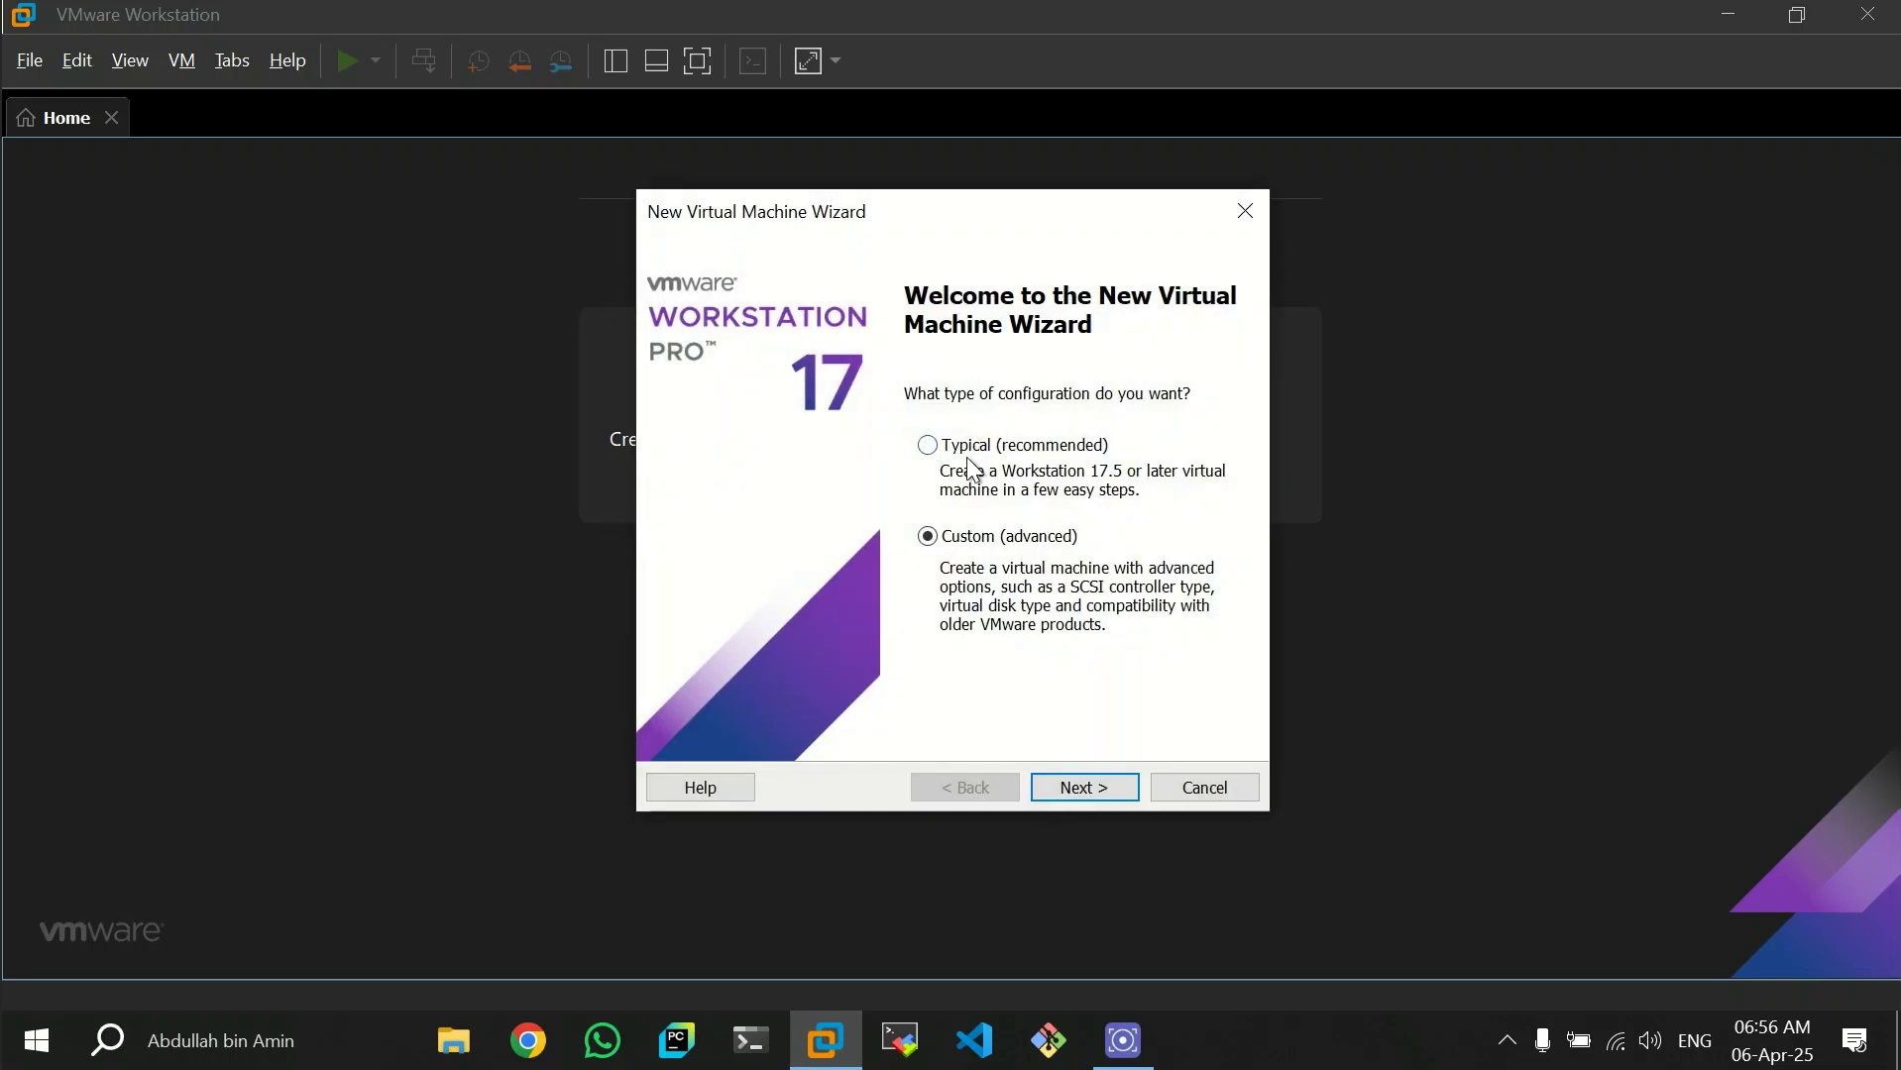
left_click(982, 453)
left_click(1094, 787)
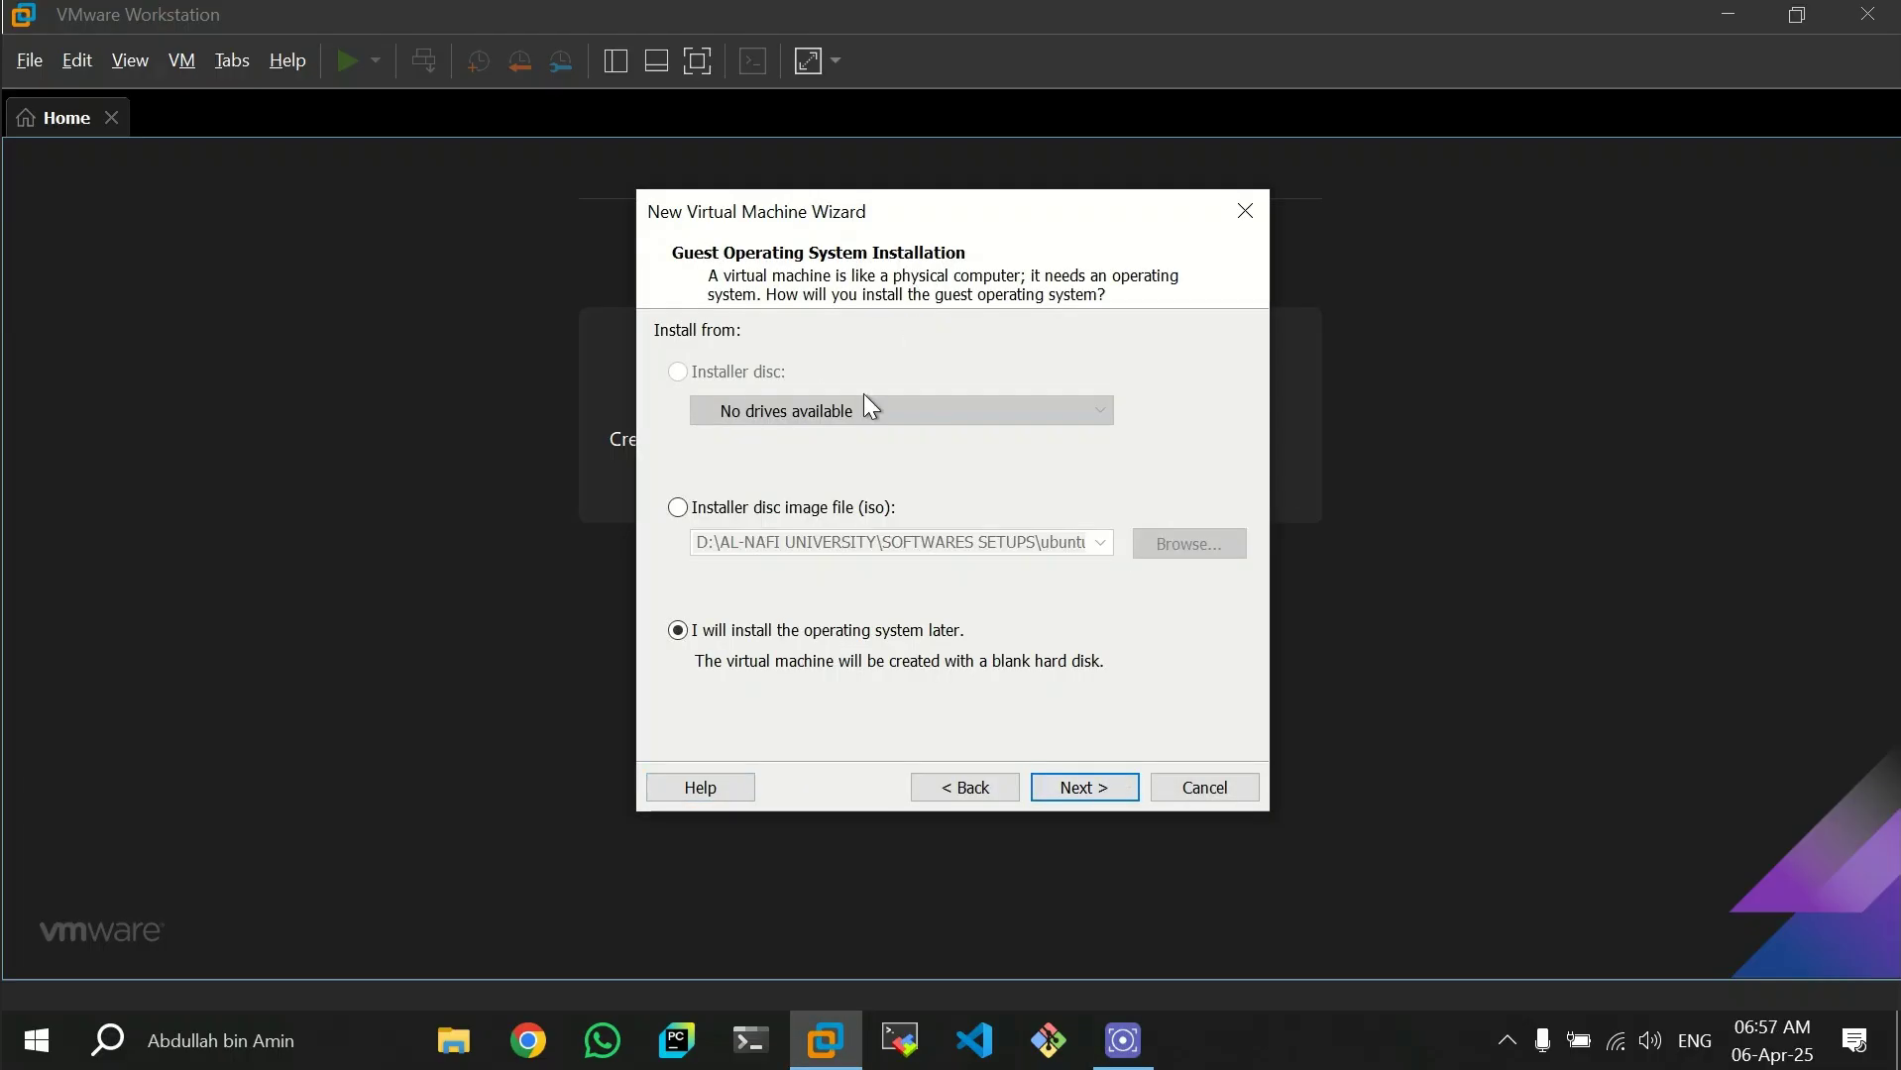
- Set the installer disc image to kali-linux-2024.2-installer-amd64_2.iso and proceed to the guest operating system selection
left_click(730, 510)
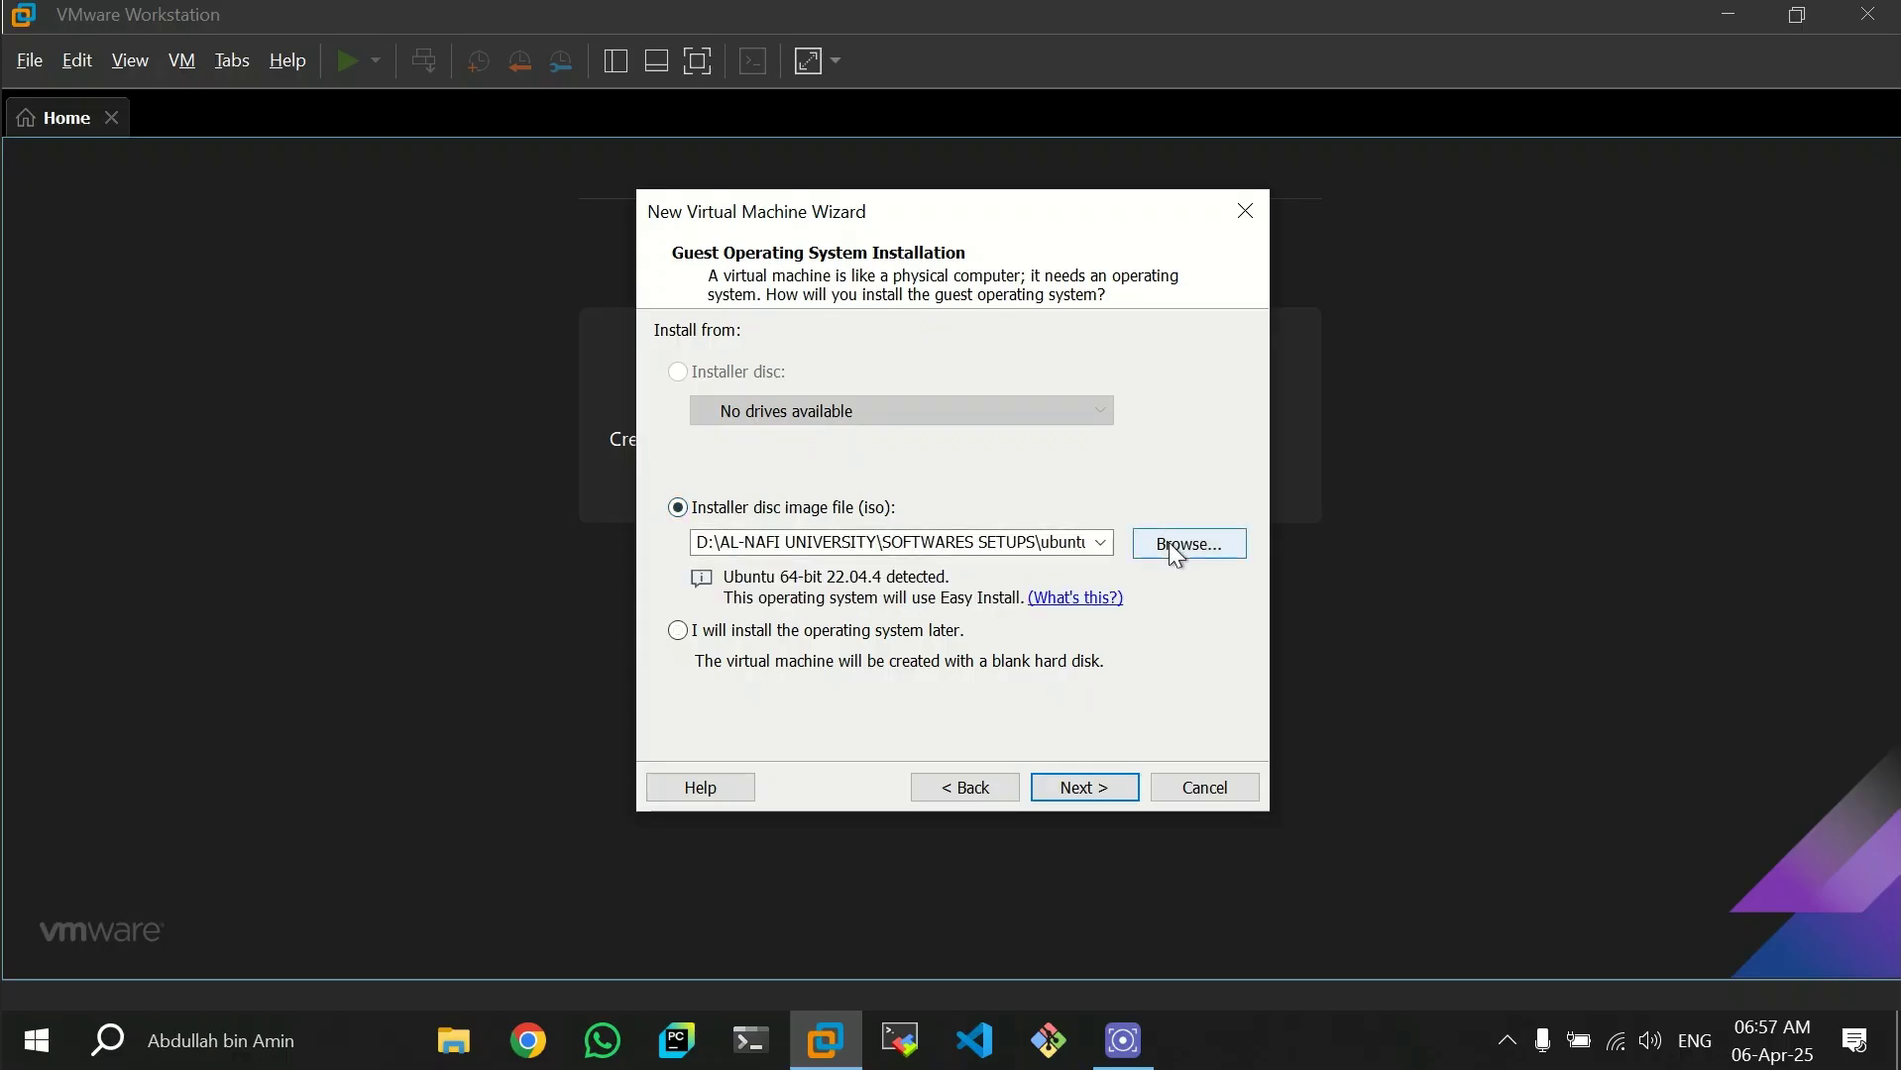
left_click(1176, 550)
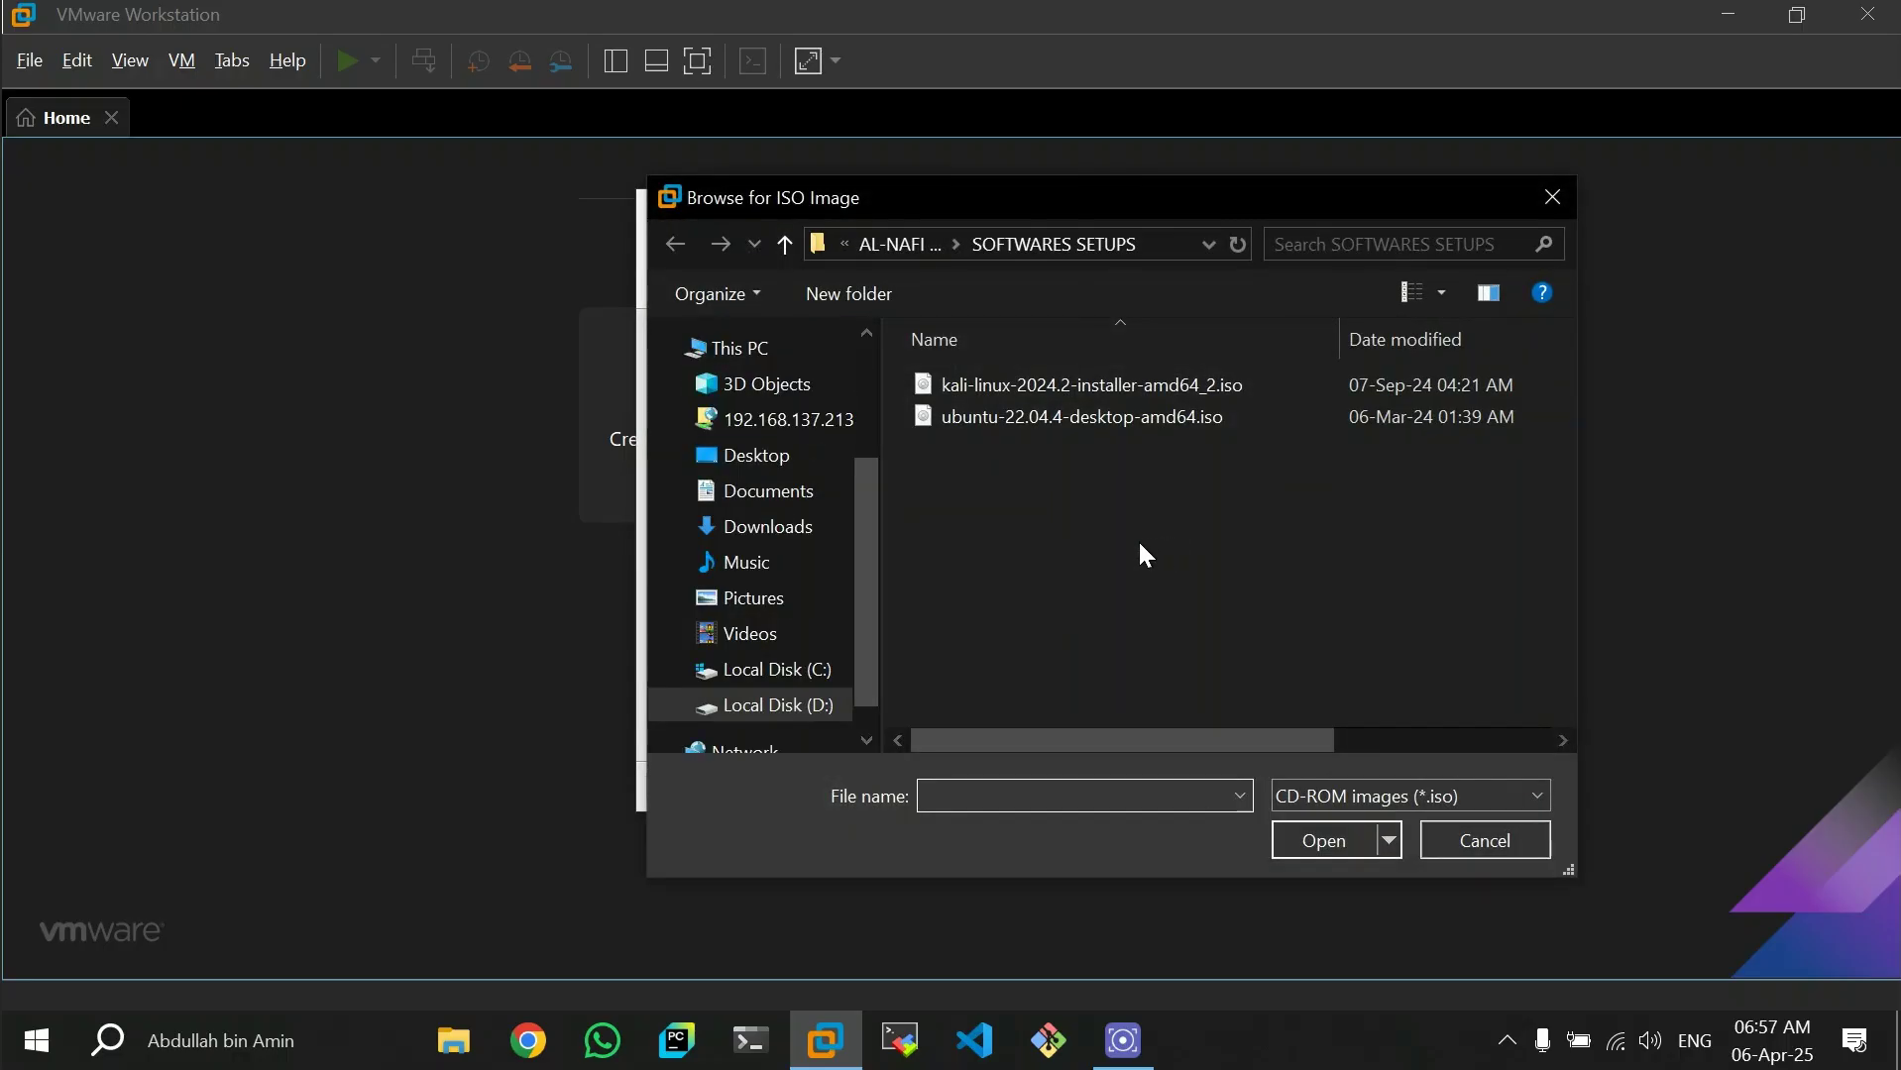
left_click(1031, 396)
left_click(1322, 855)
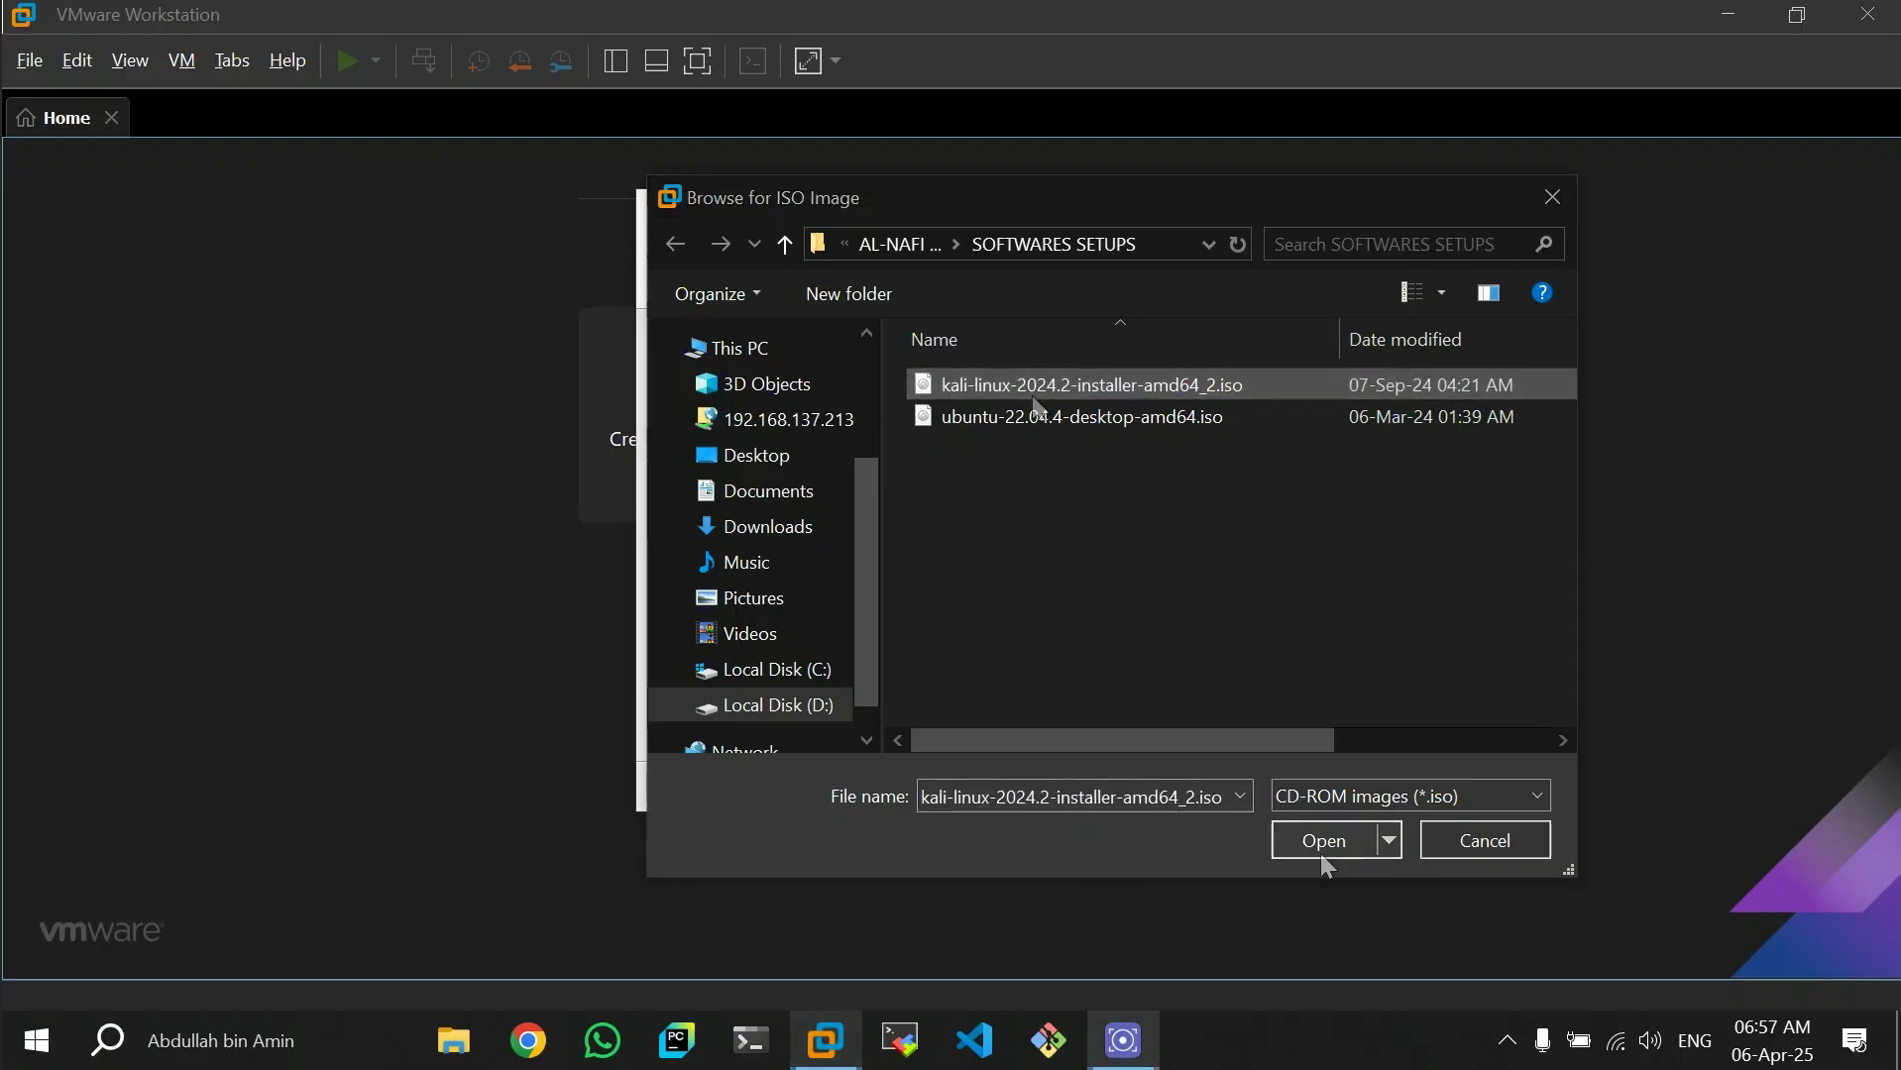
left_click(1087, 789)
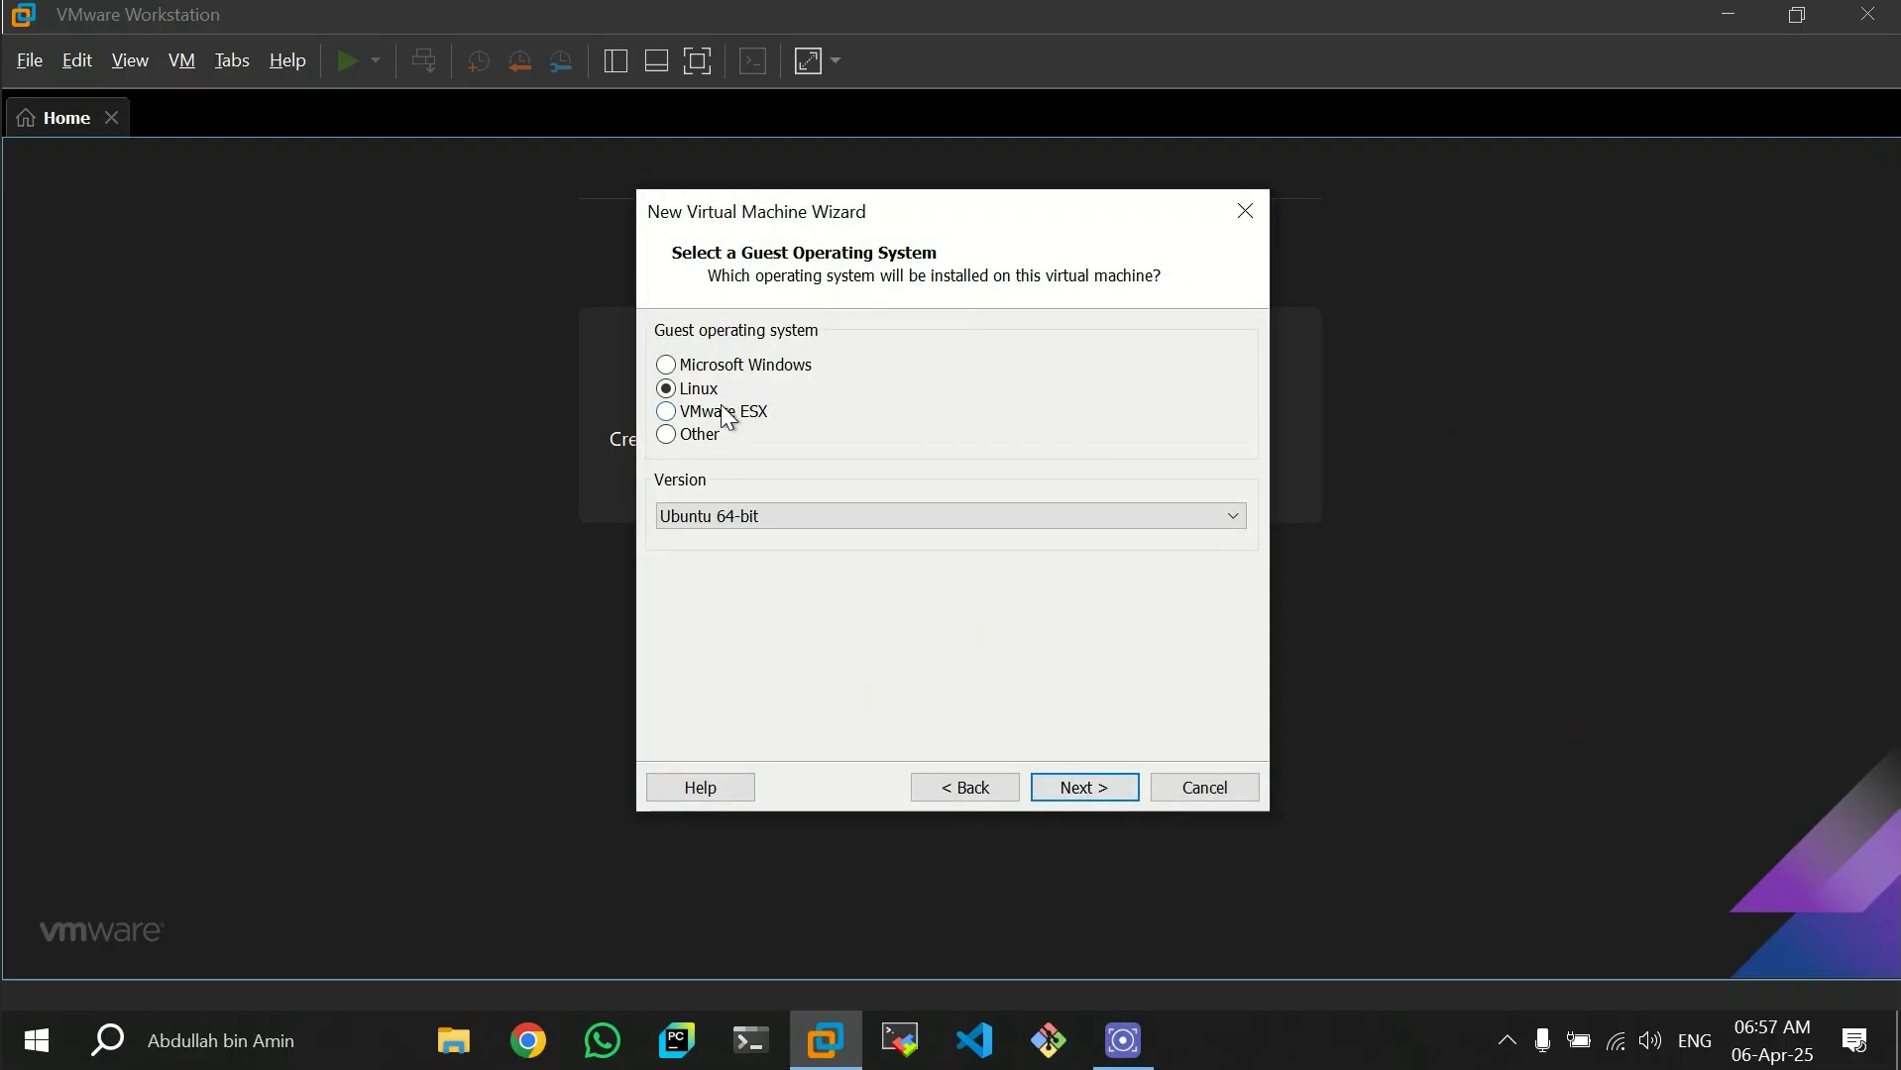
- Choose Debian 12.x 64-bit as the Linux guest operating system version and proceed to naming the virtual machine
left_click(1051, 517)
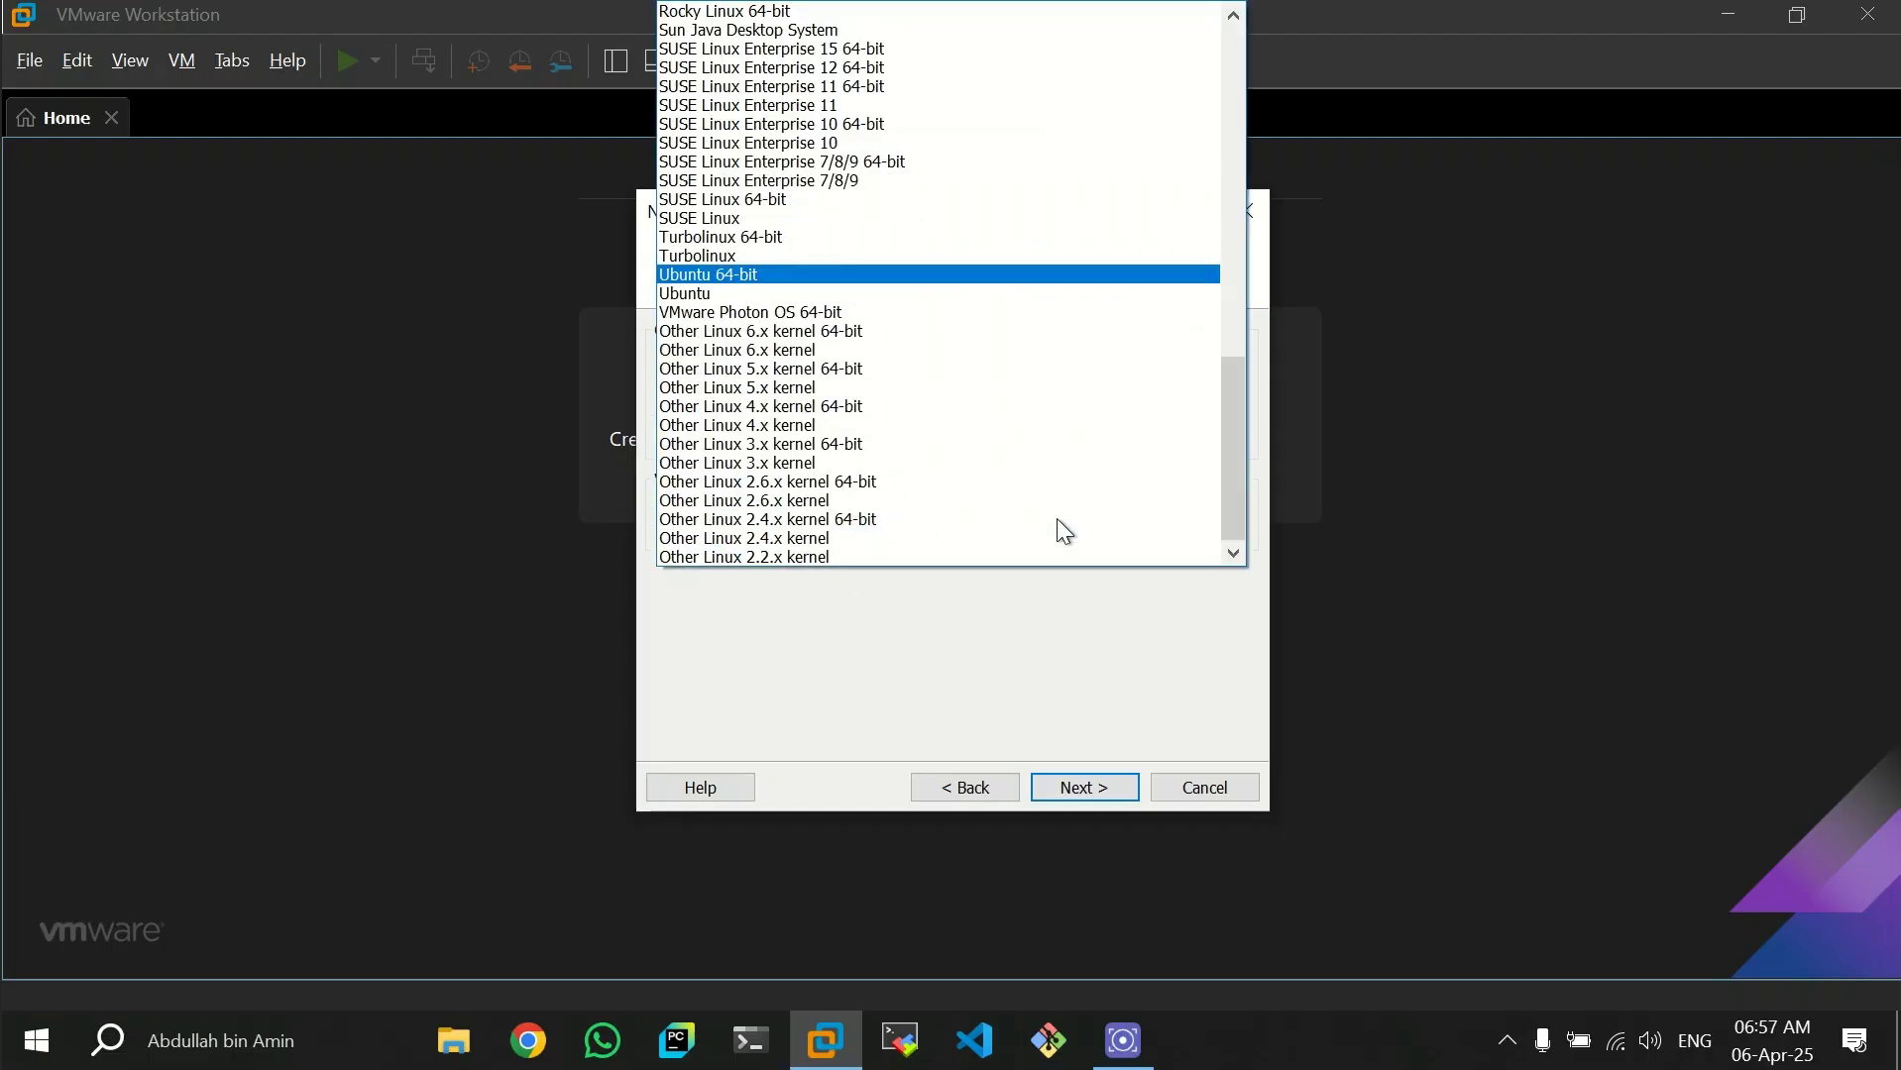
scroll(949, 469, "up", 3)
scroll(949, 471, "up", 11)
scroll(955, 482, "up", 1)
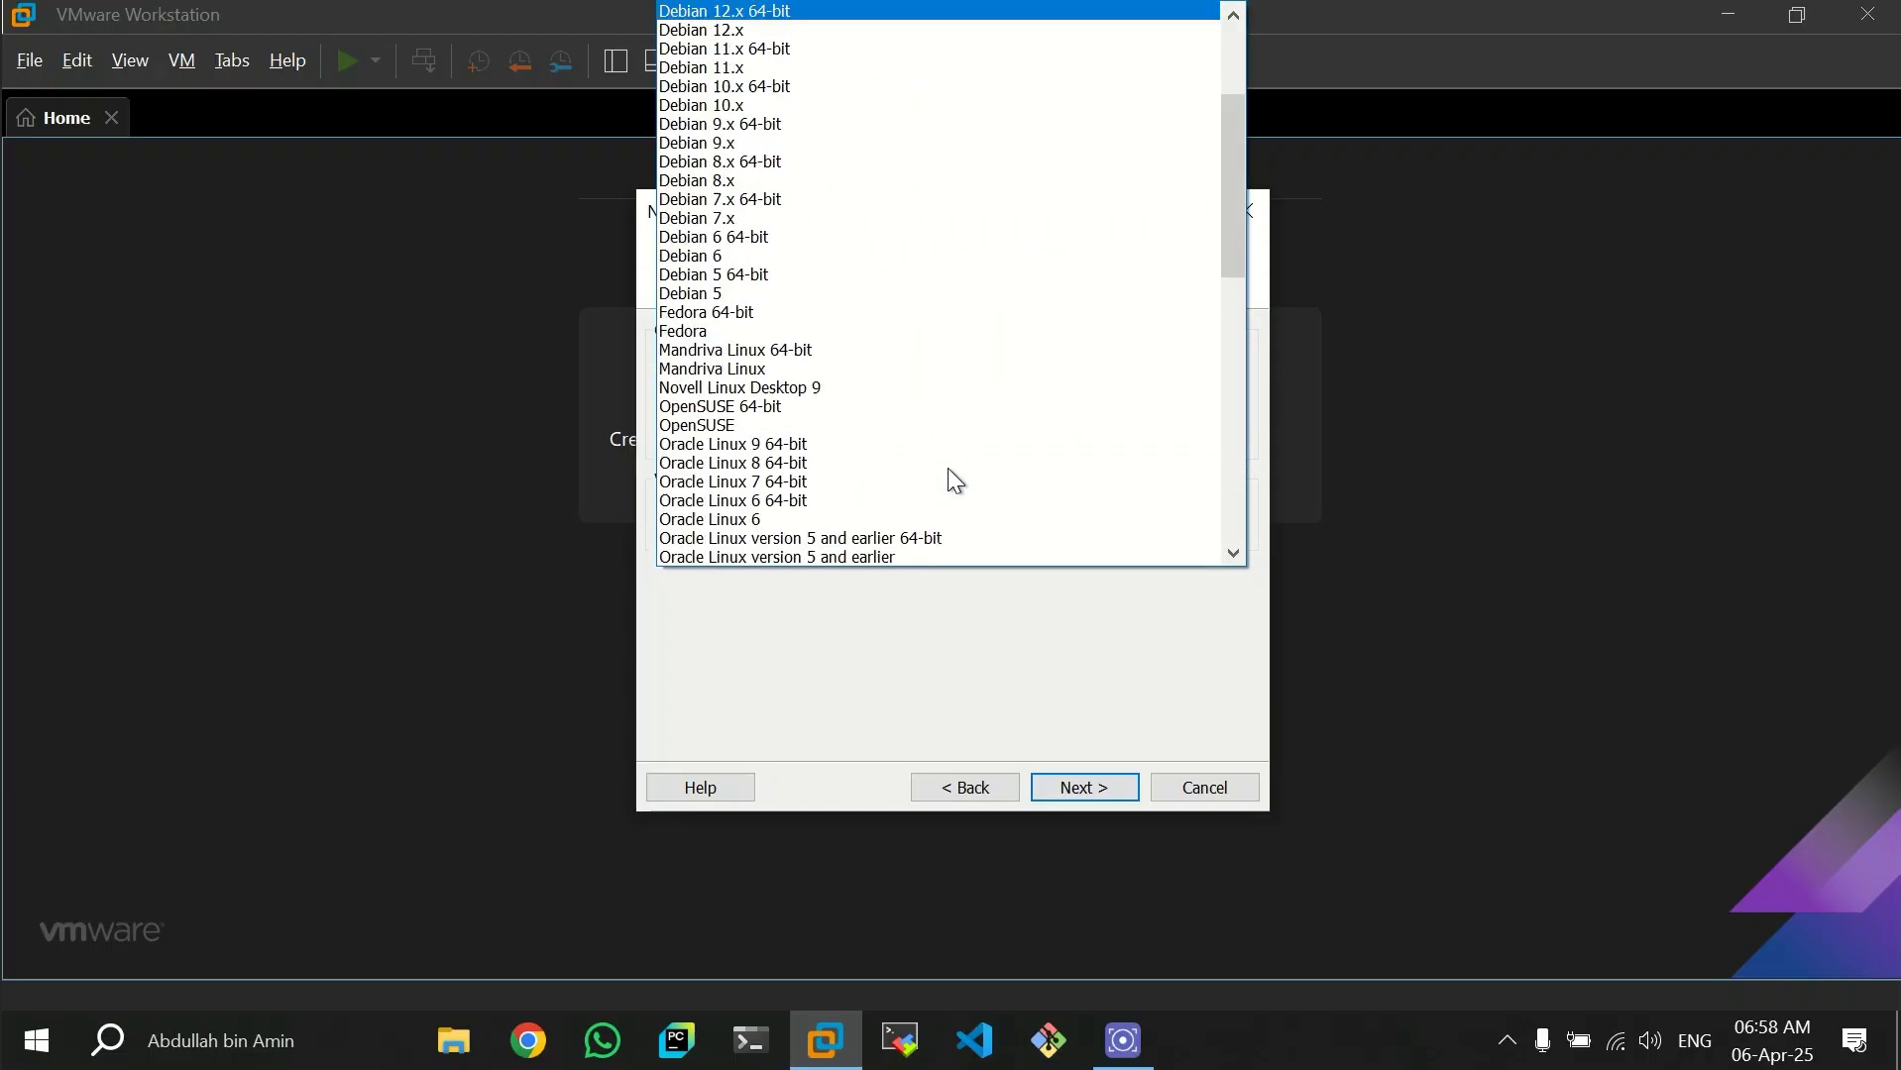
scroll(935, 428, "up", 4)
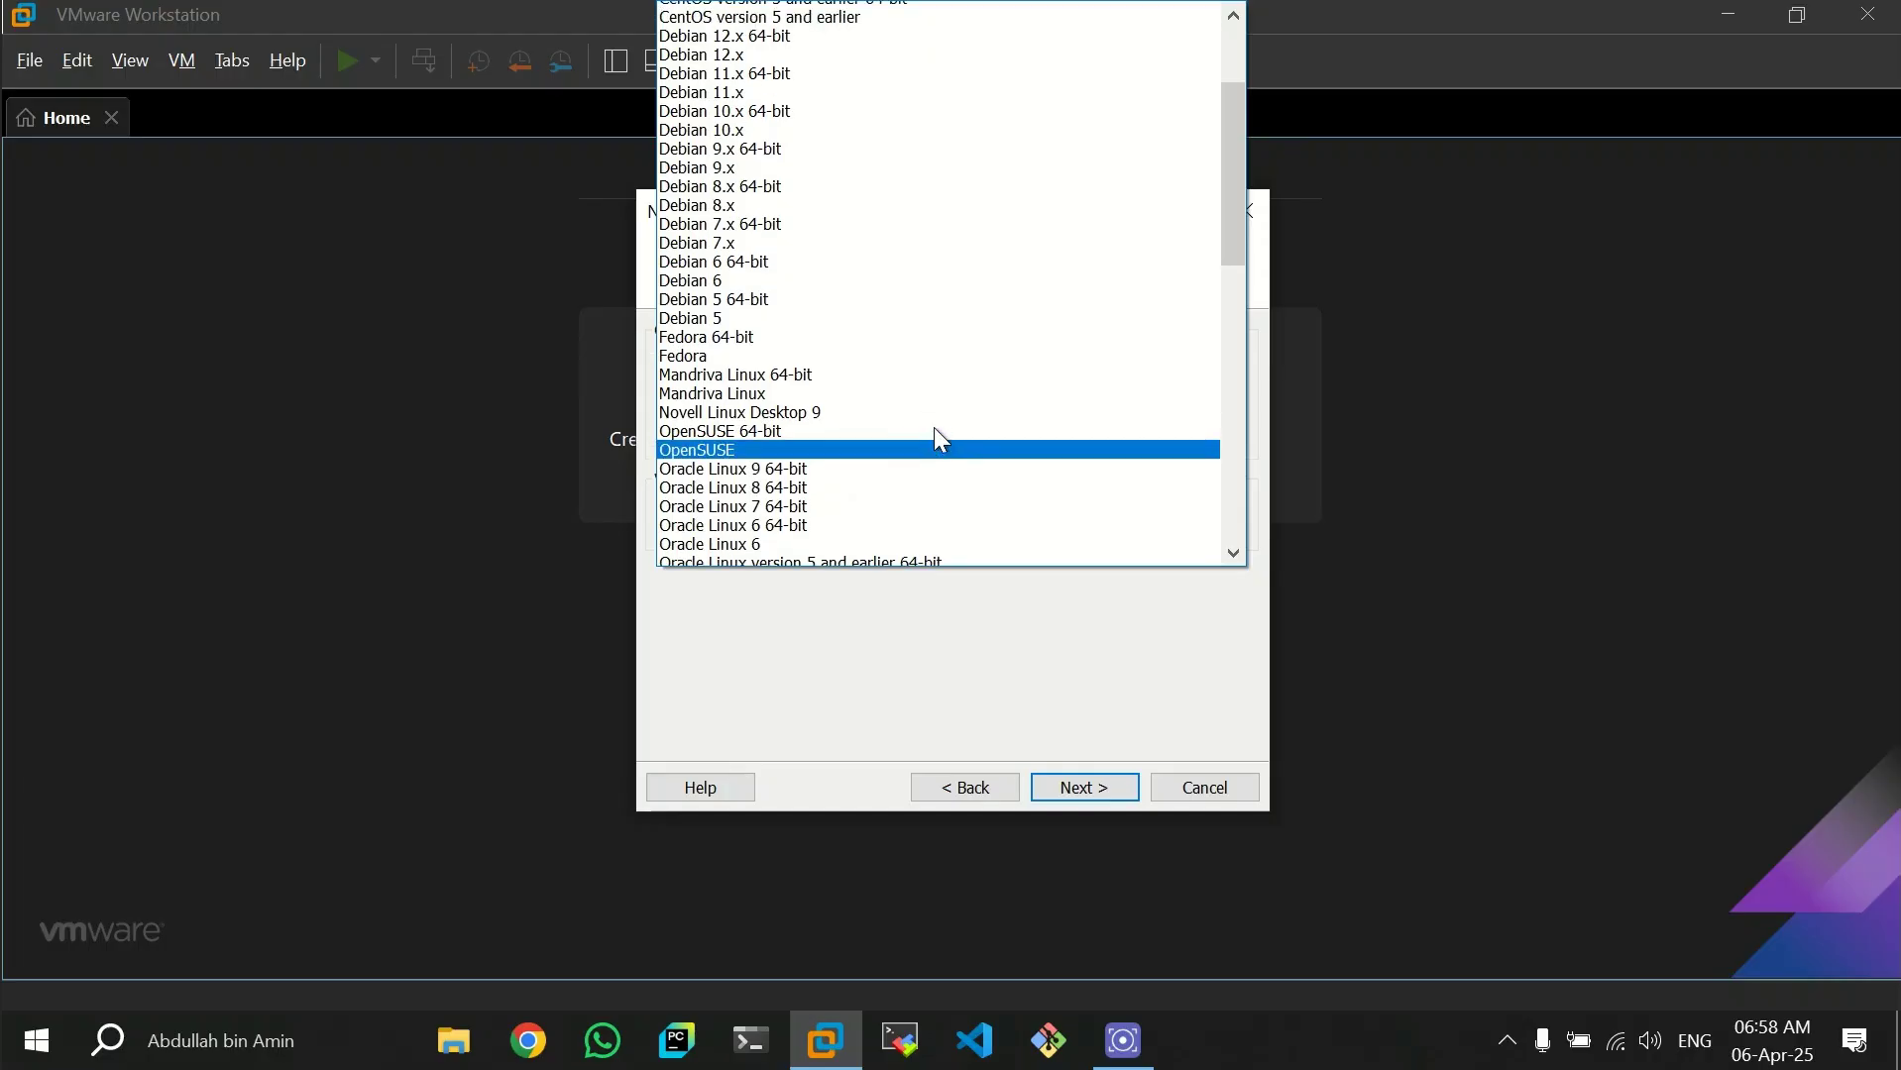
left_click(868, 220)
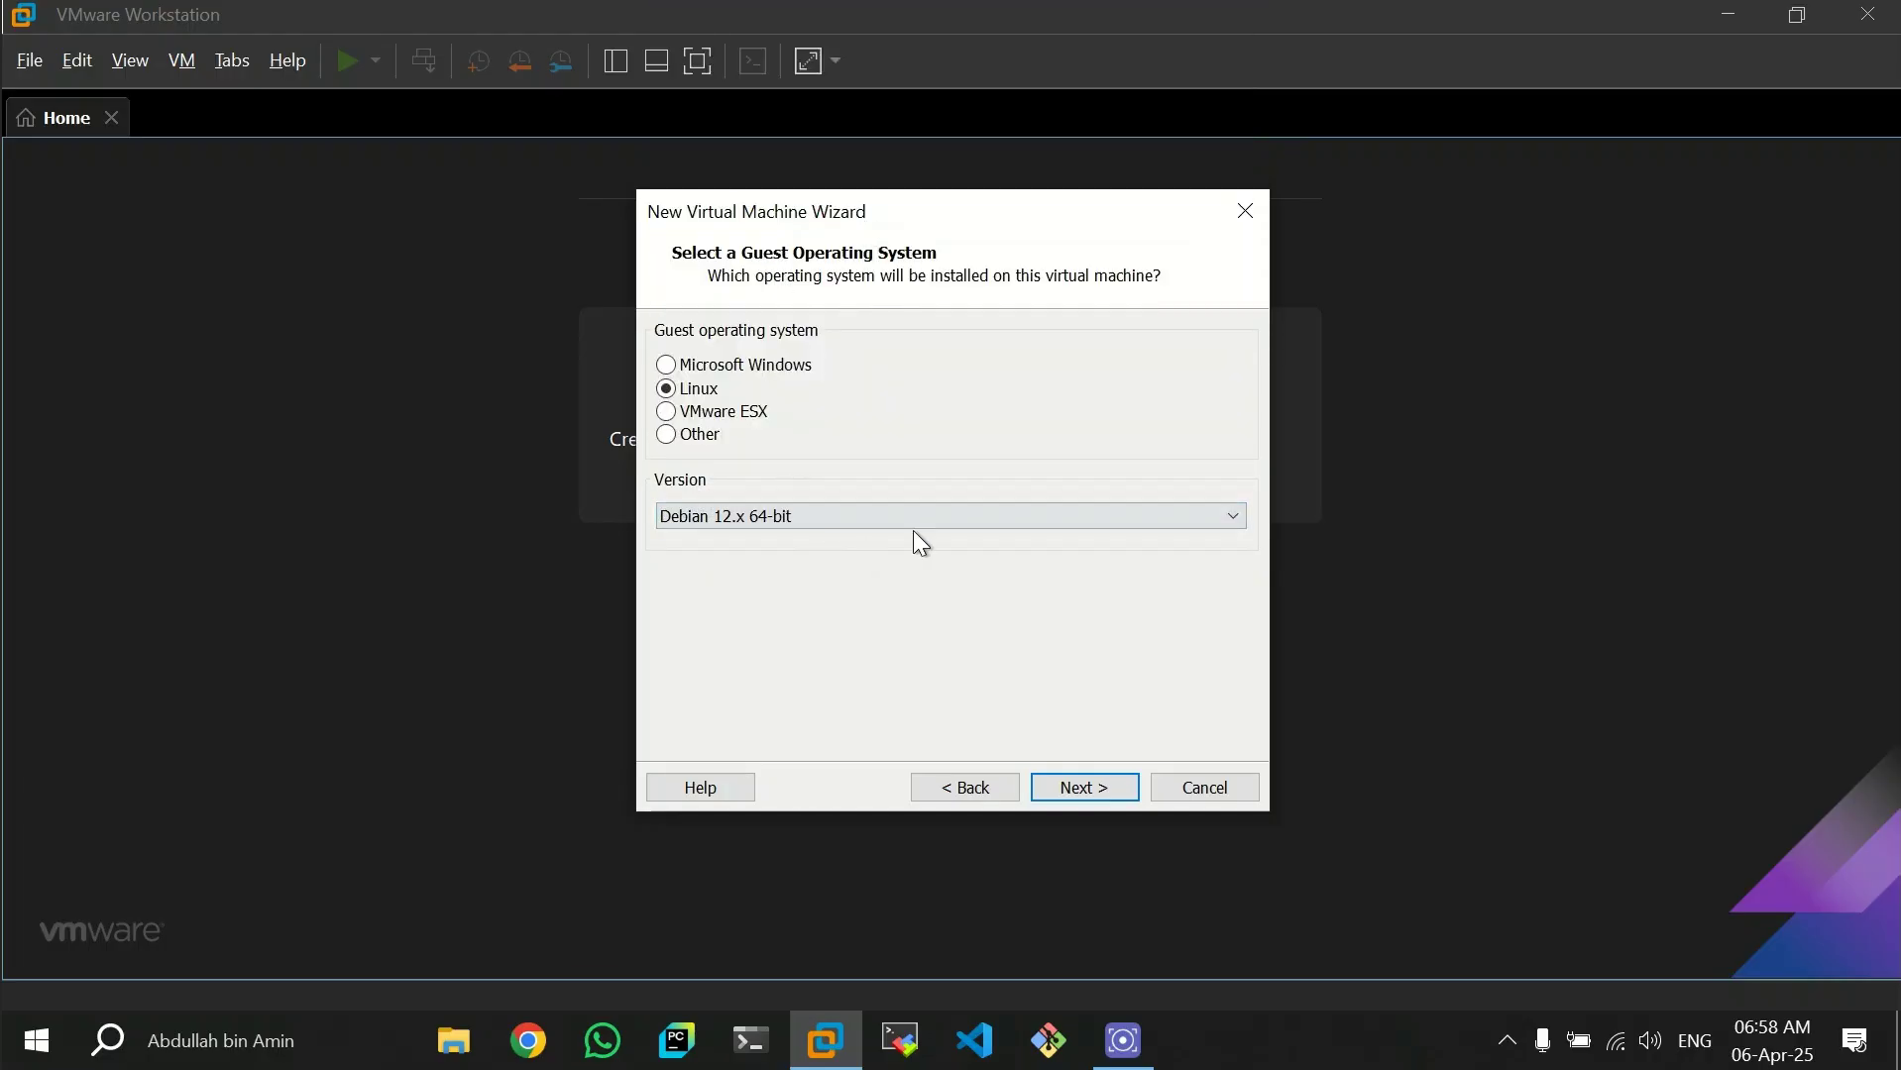
left_click(1064, 521)
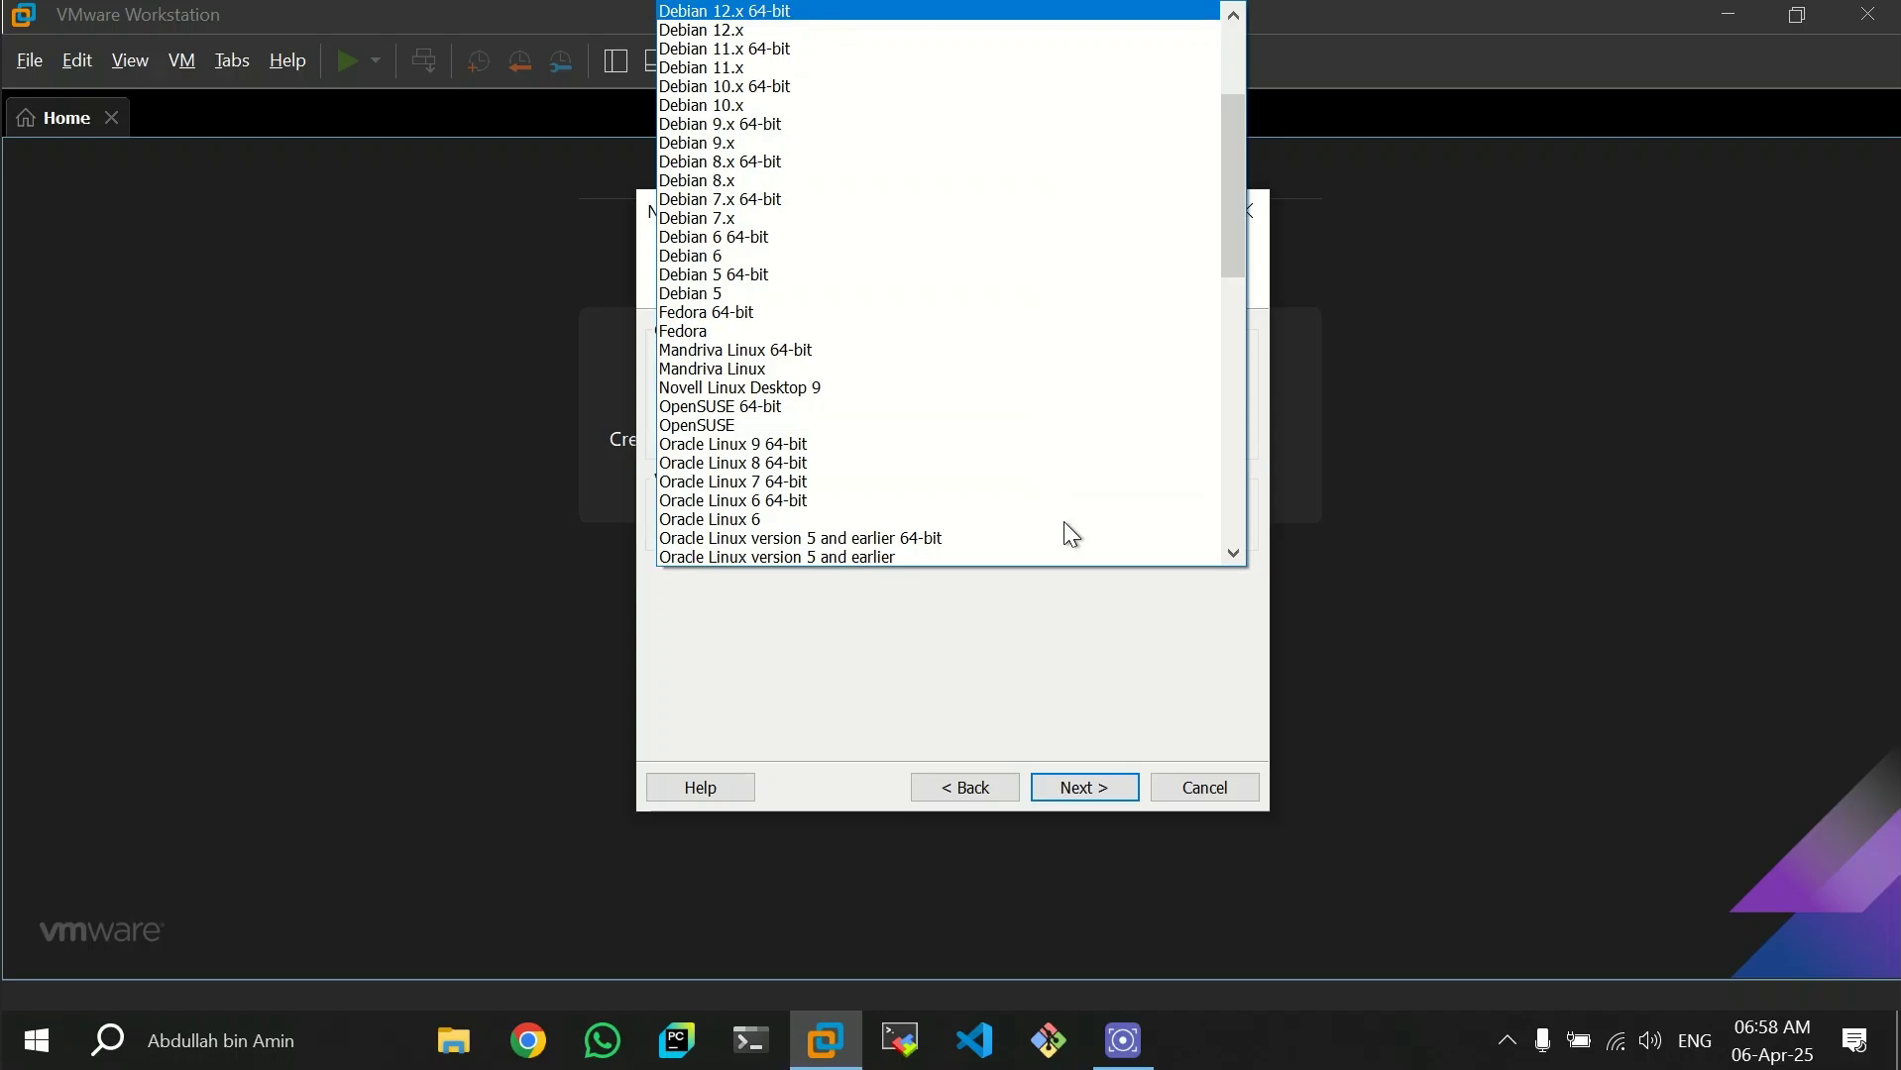
scroll(1002, 383, "down", 5)
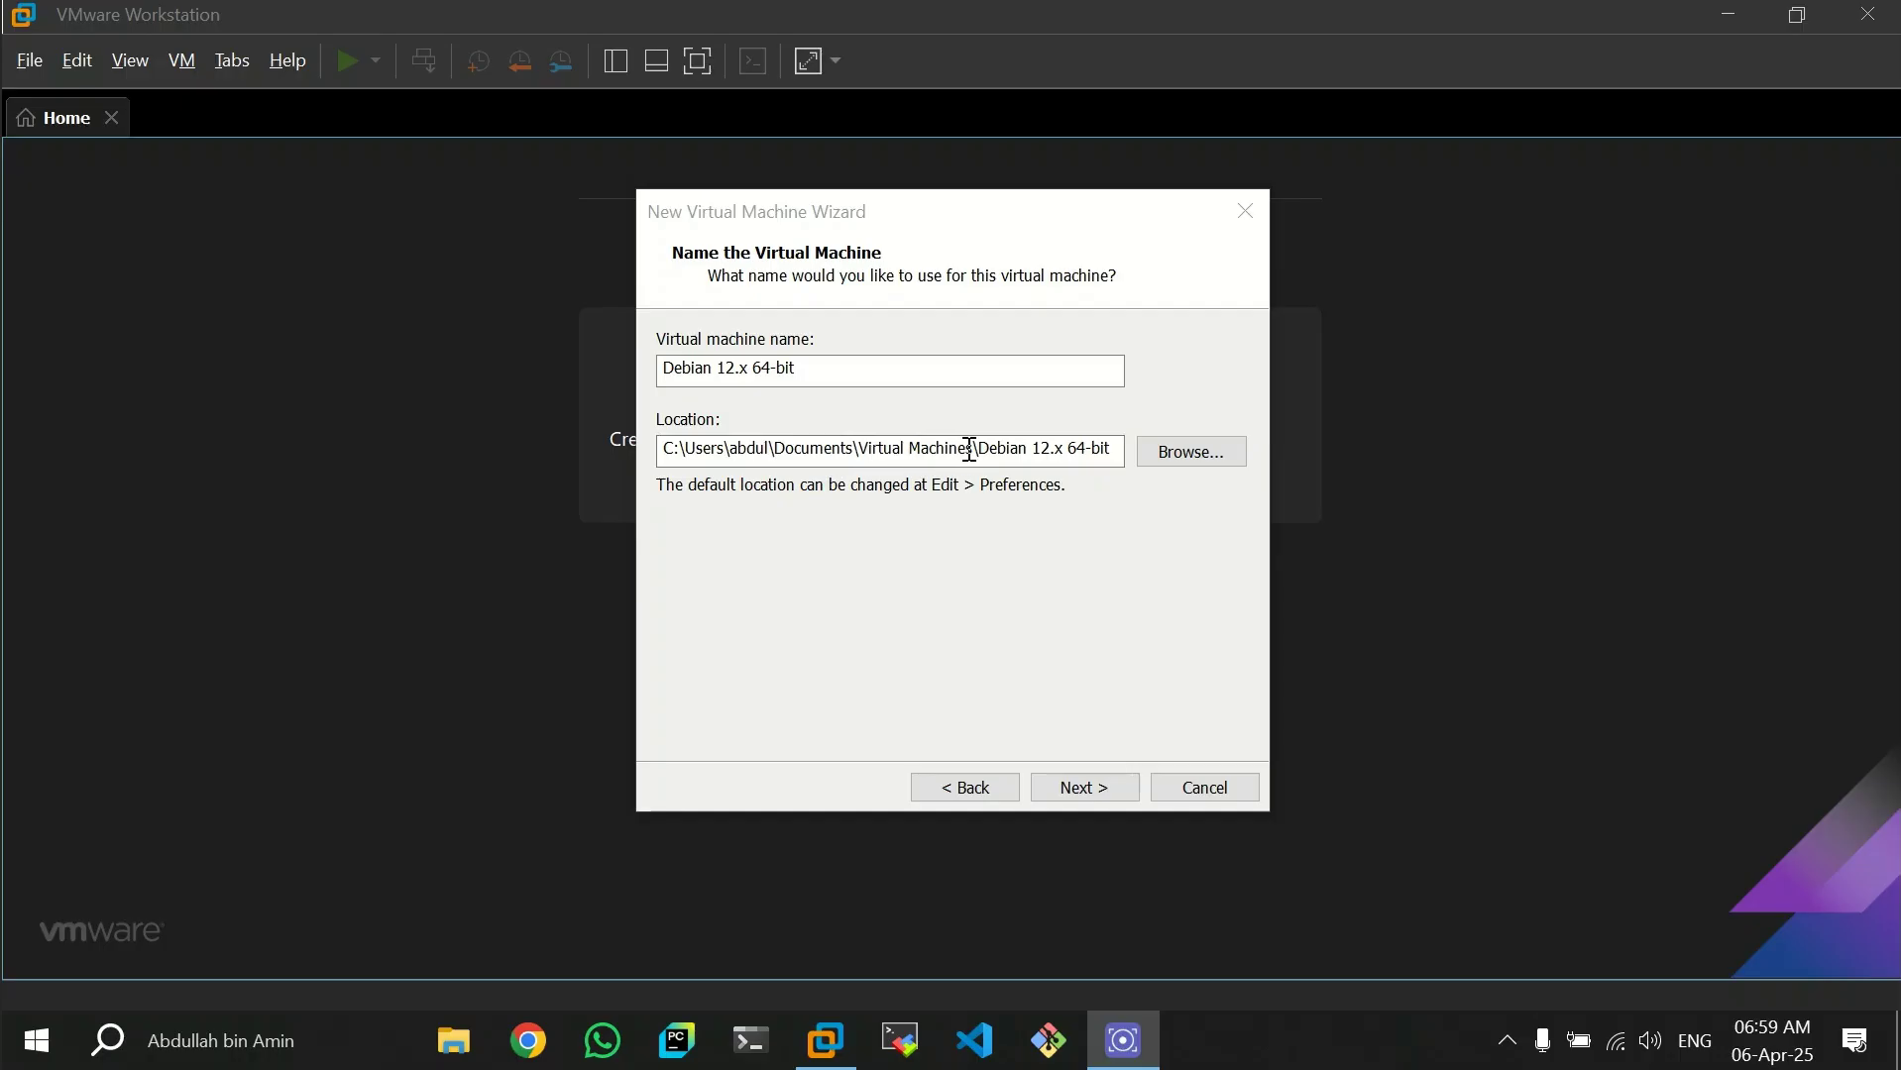
- Set the virtual machine's location to a new folder named Kali Linux on drive D and proceed to disk capacity
left_click(1195, 454)
scroll(861, 527, "up", 1)
left_click(817, 698)
type("Kali Linux")
left_click(953, 699)
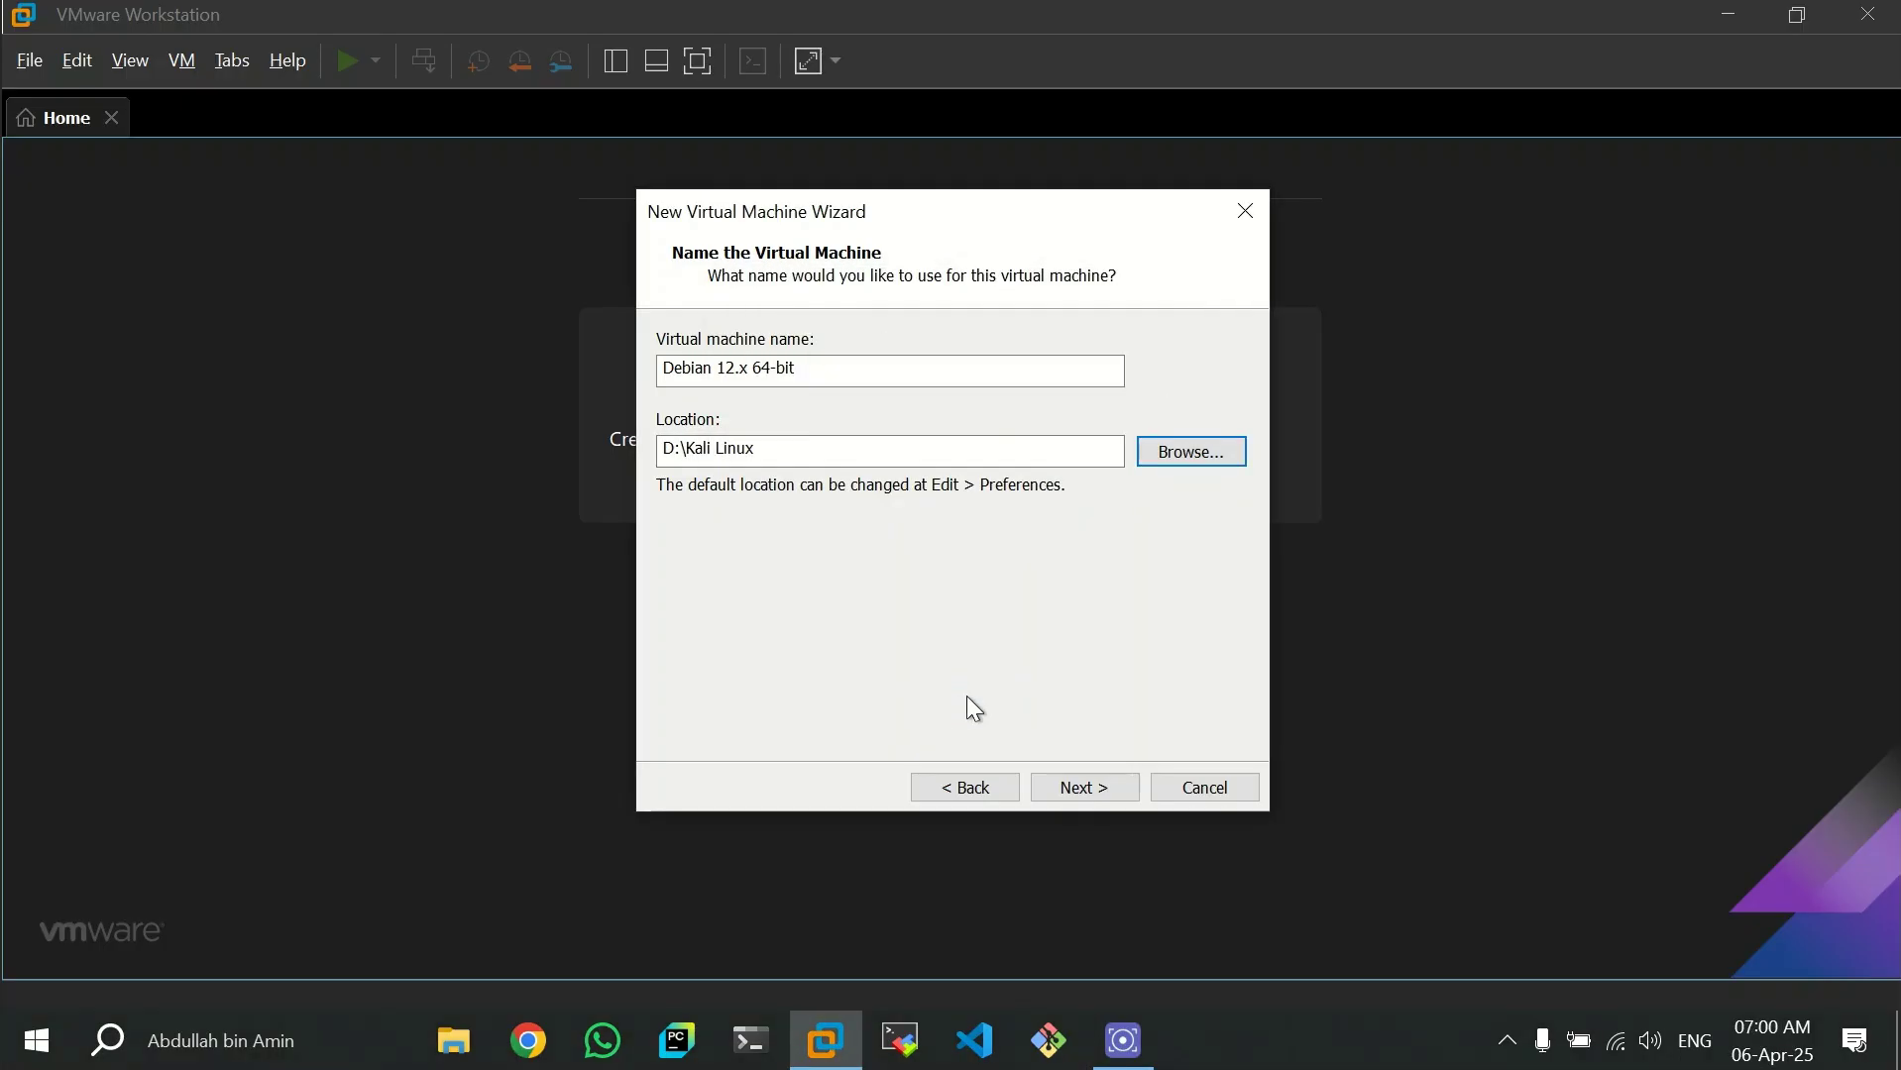
left_click(1098, 790)
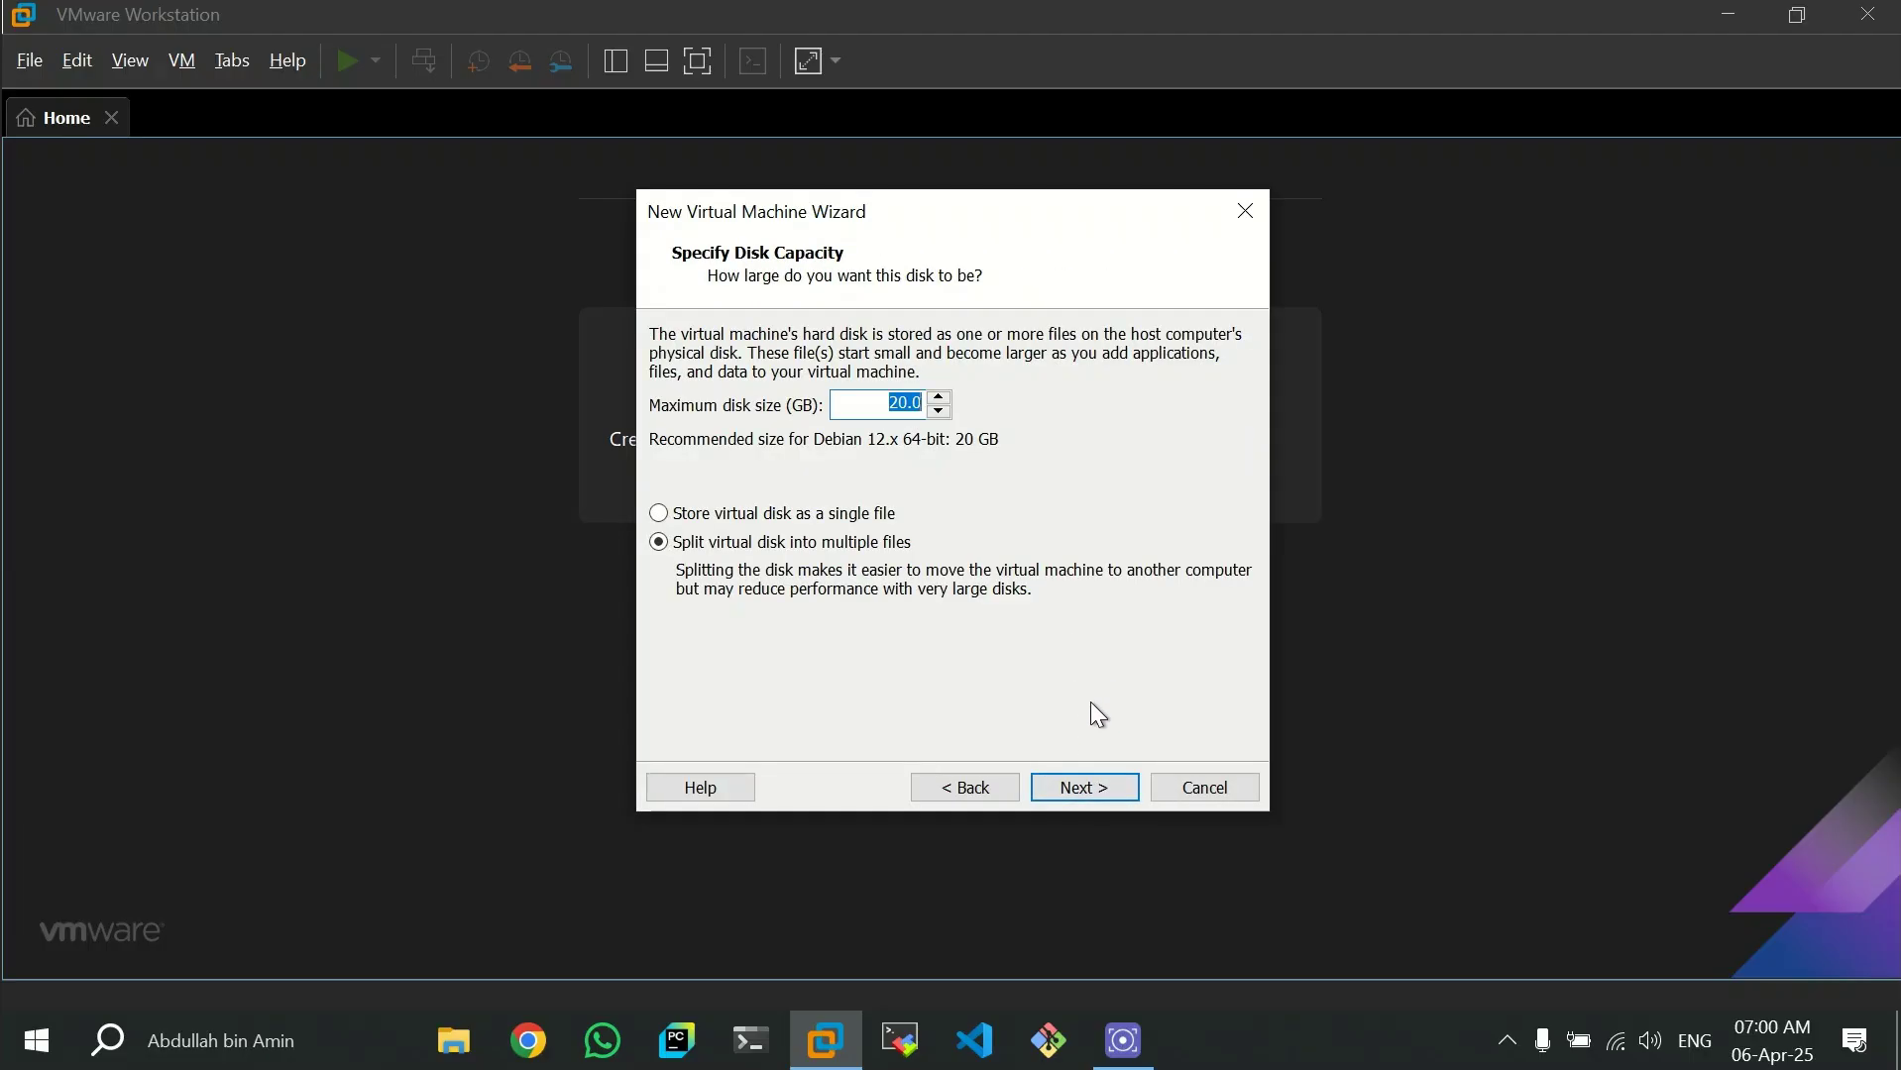
- Store the 20 GB virtual disk as a single file and finish creating the virtual machine
left_click(1123, 1041)
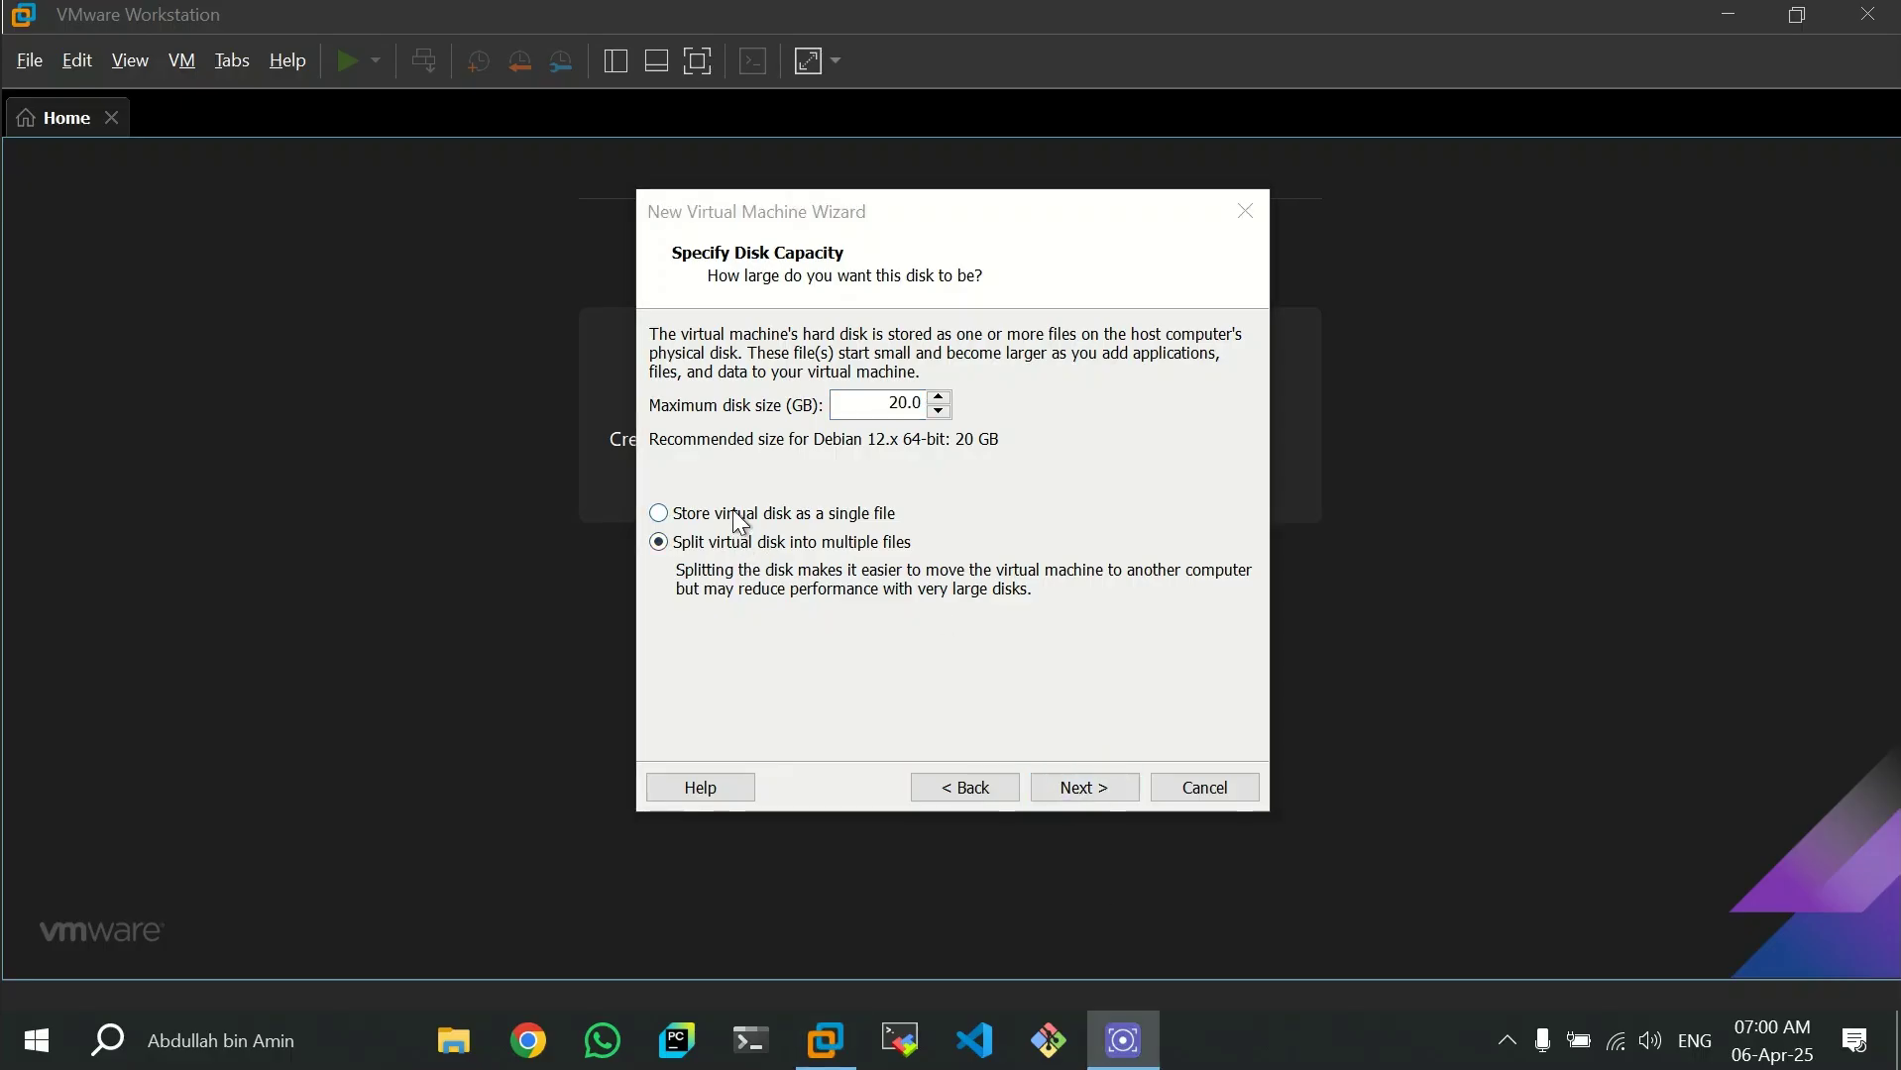
left_click(739, 516)
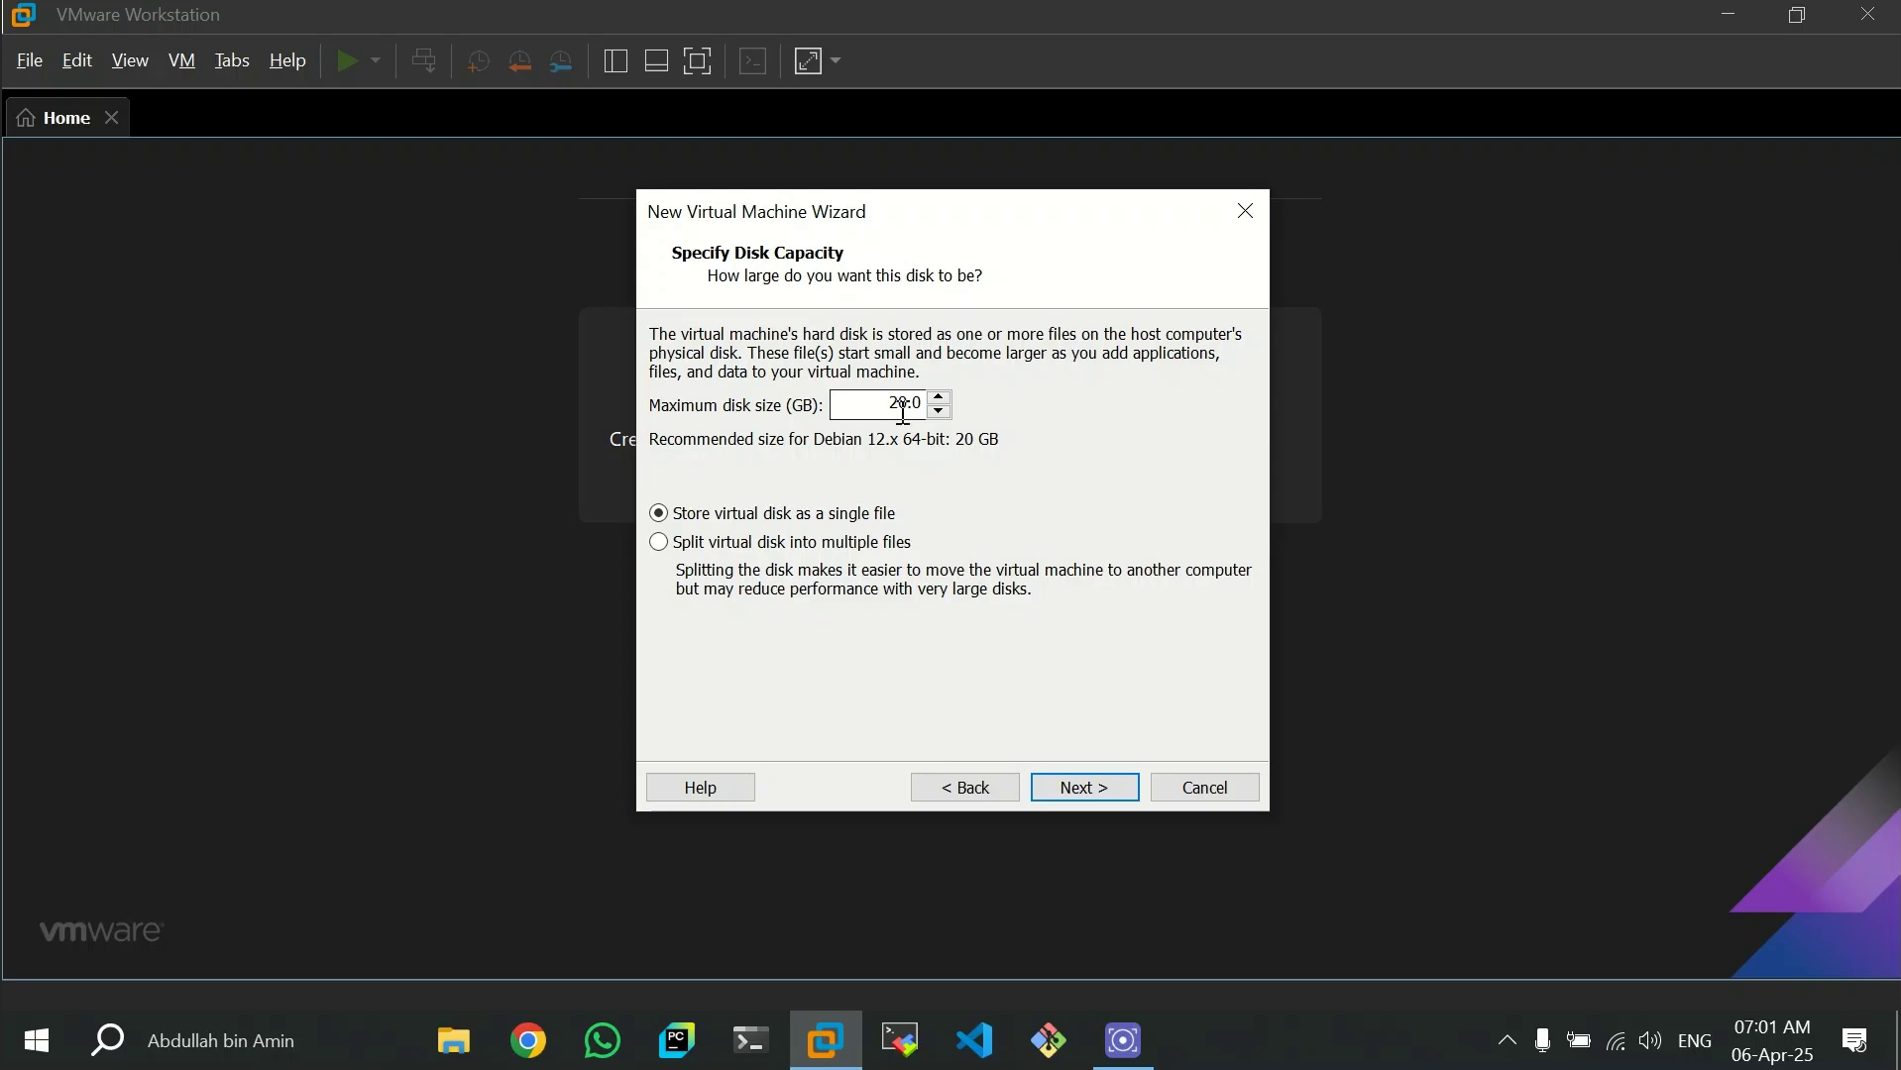
left_click(1087, 790)
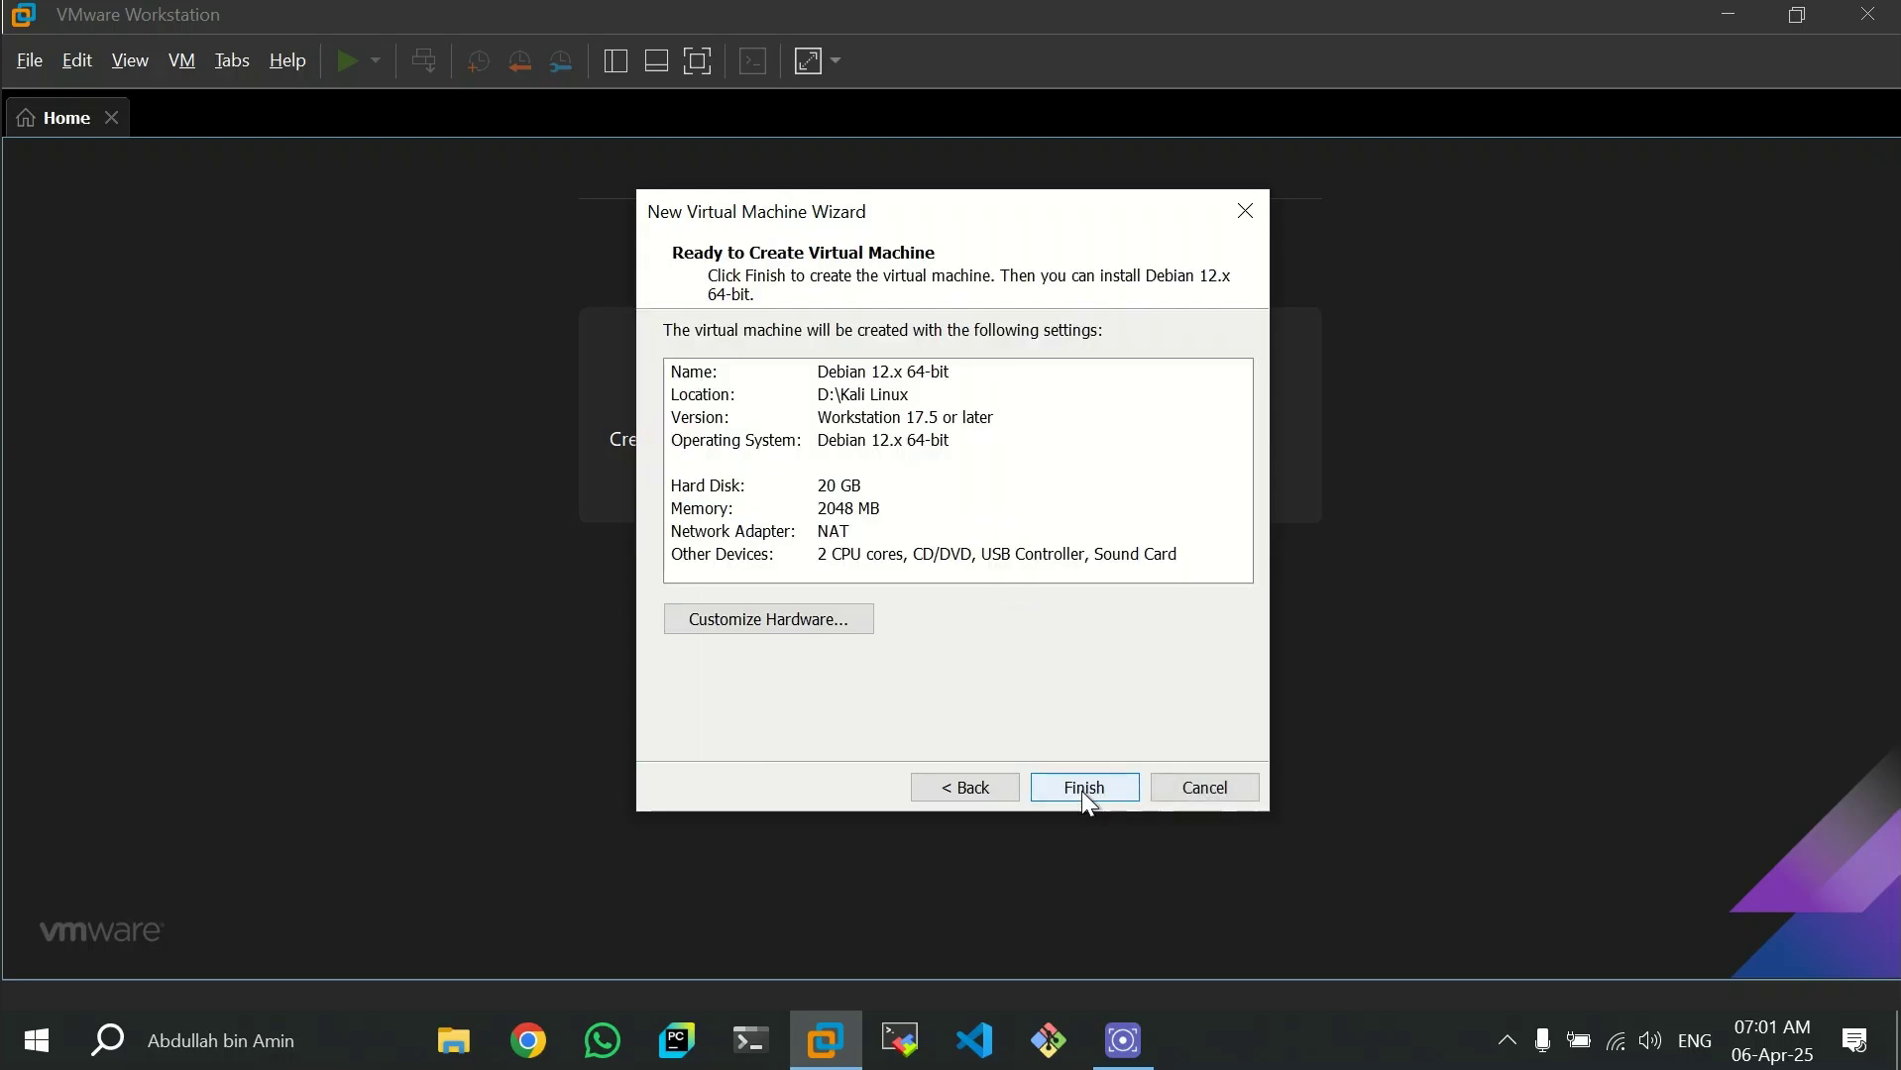
left_click(1082, 792)
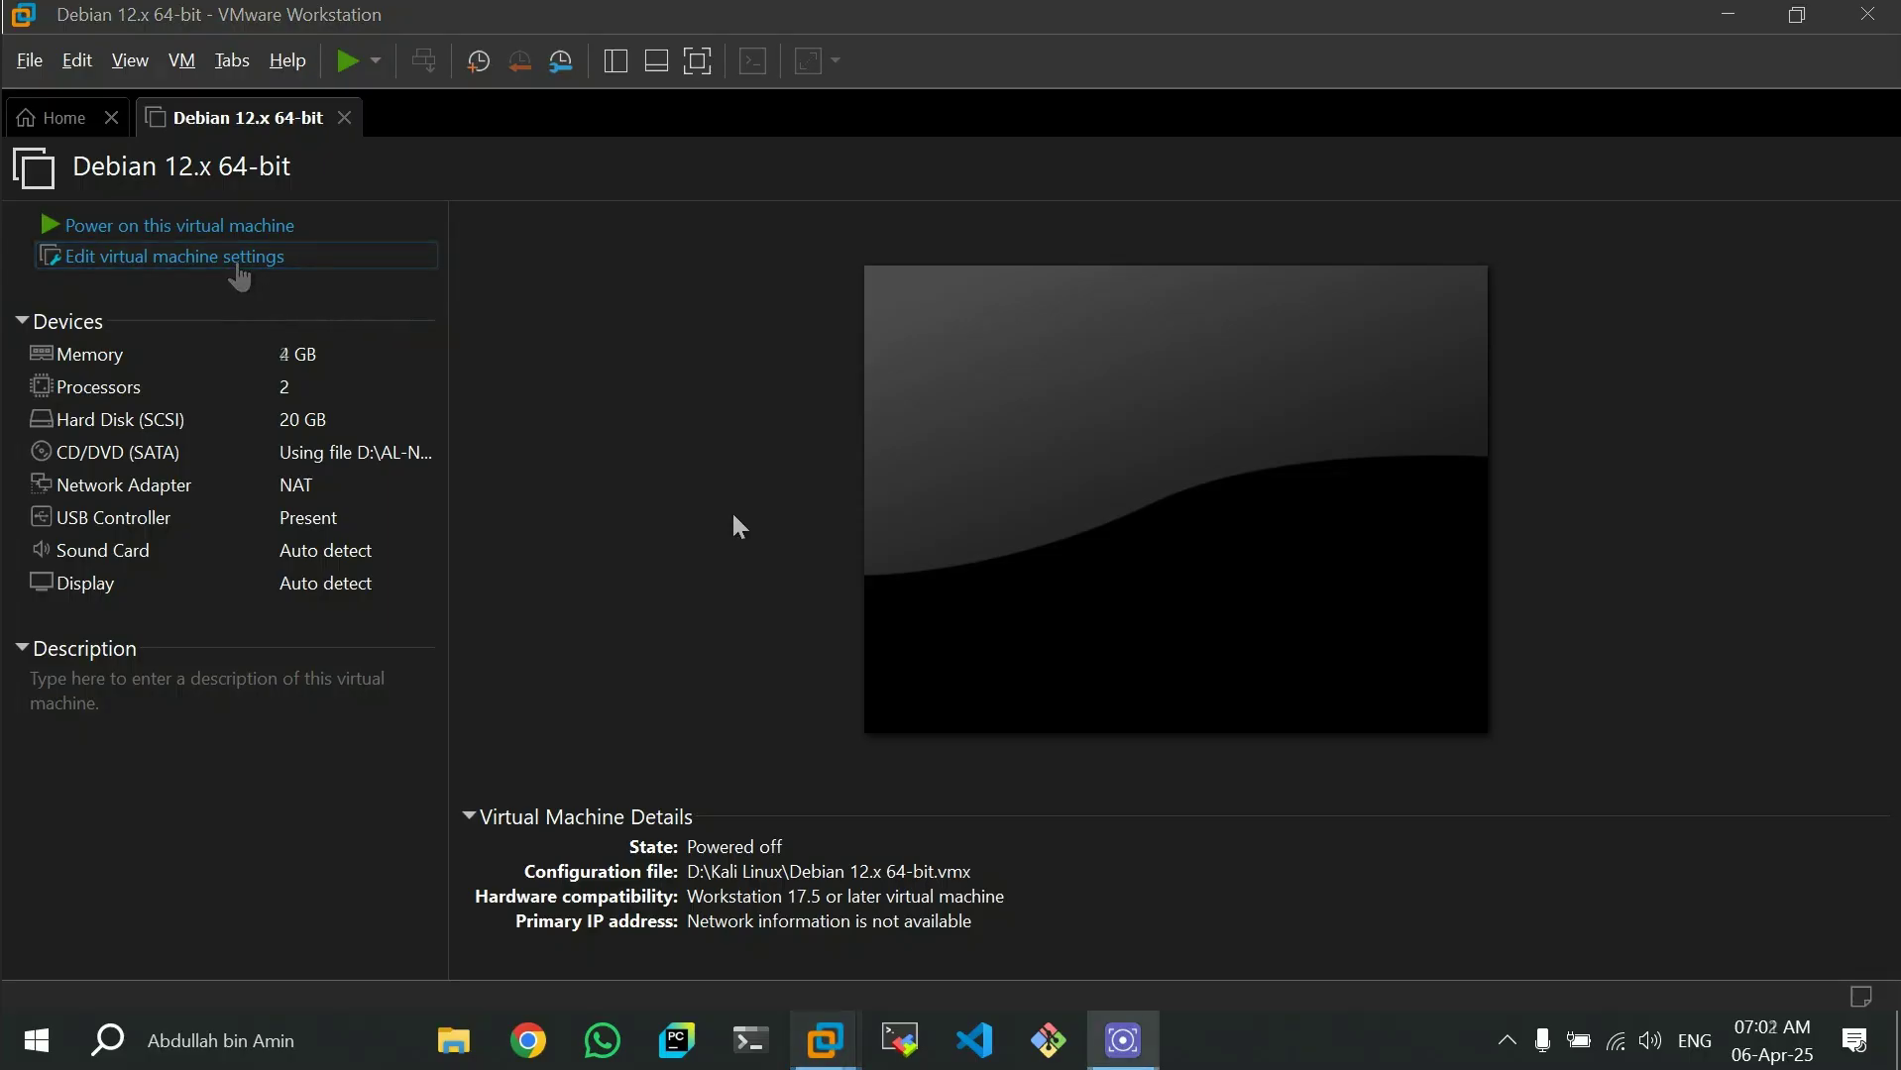
- Power on the Debian 12.x 64-bit virtual machine and start Kali's Graphical install
left_click(184, 228)
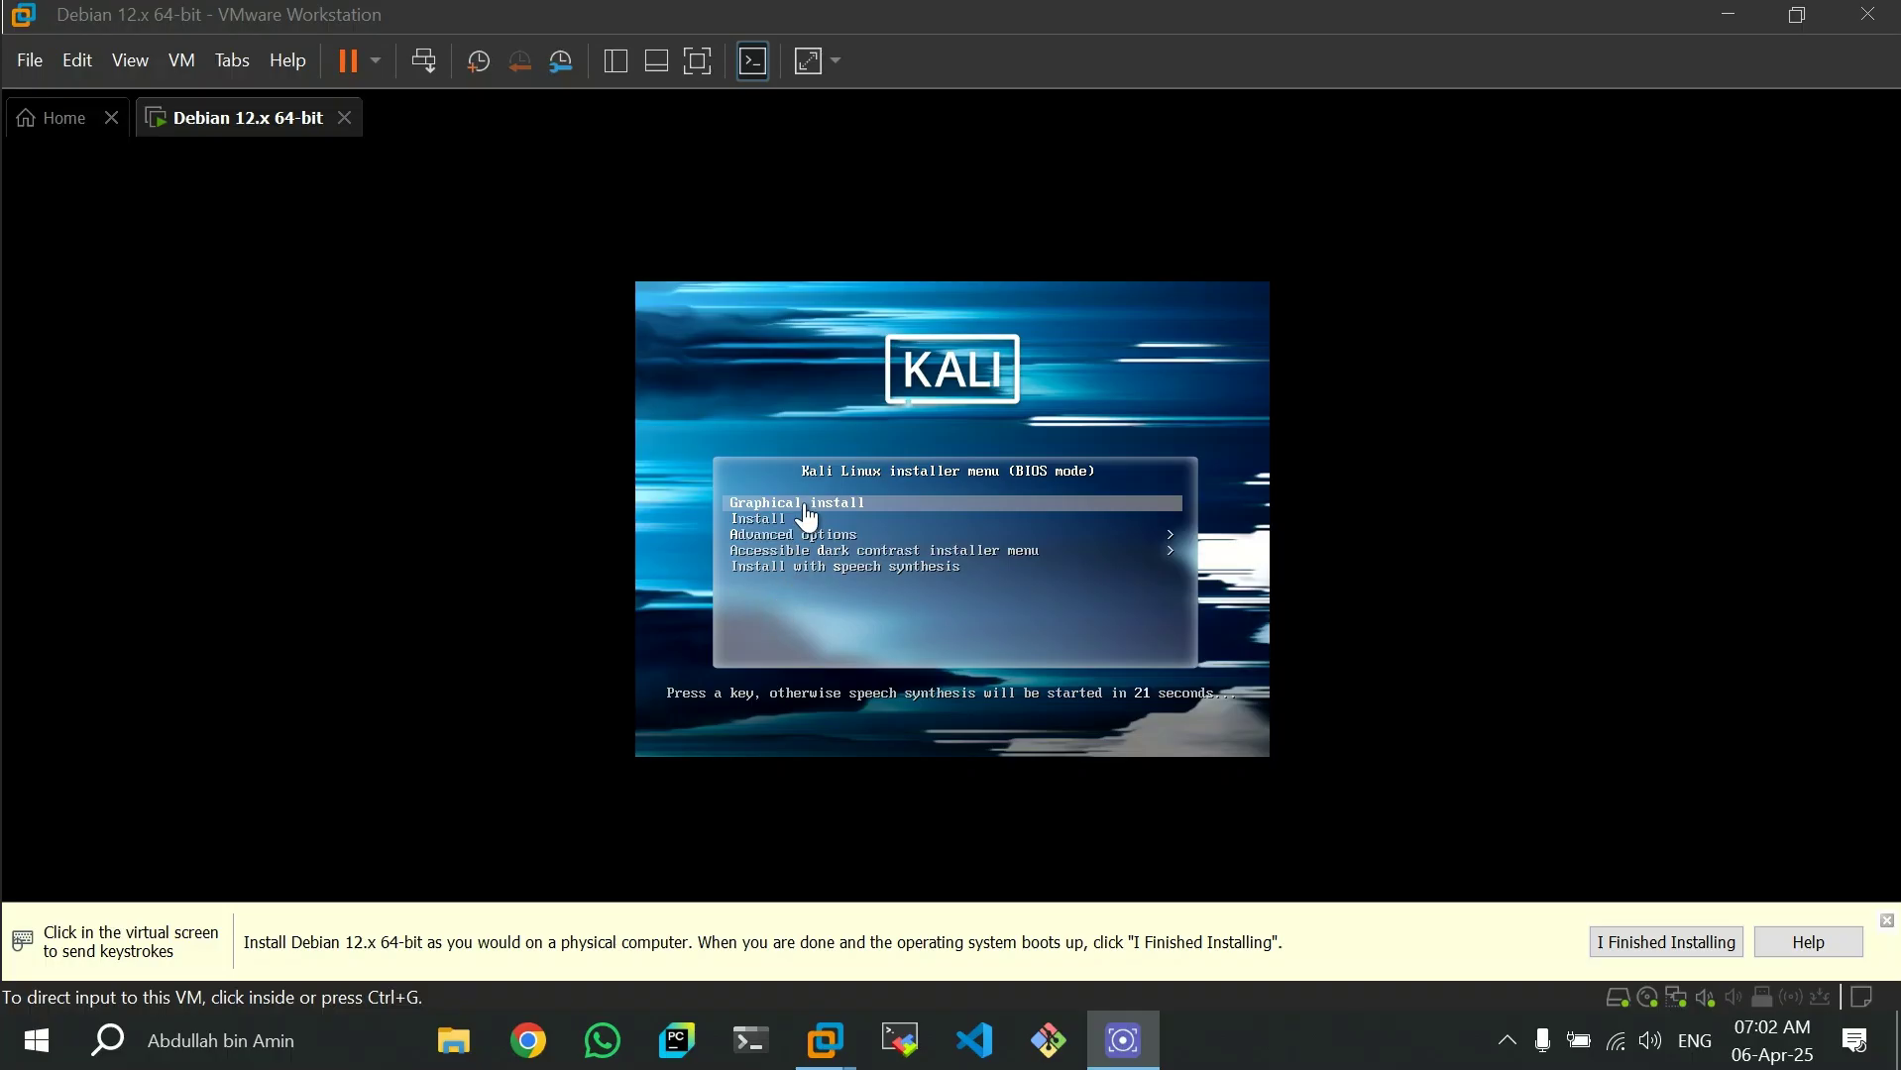
left_click(862, 508)
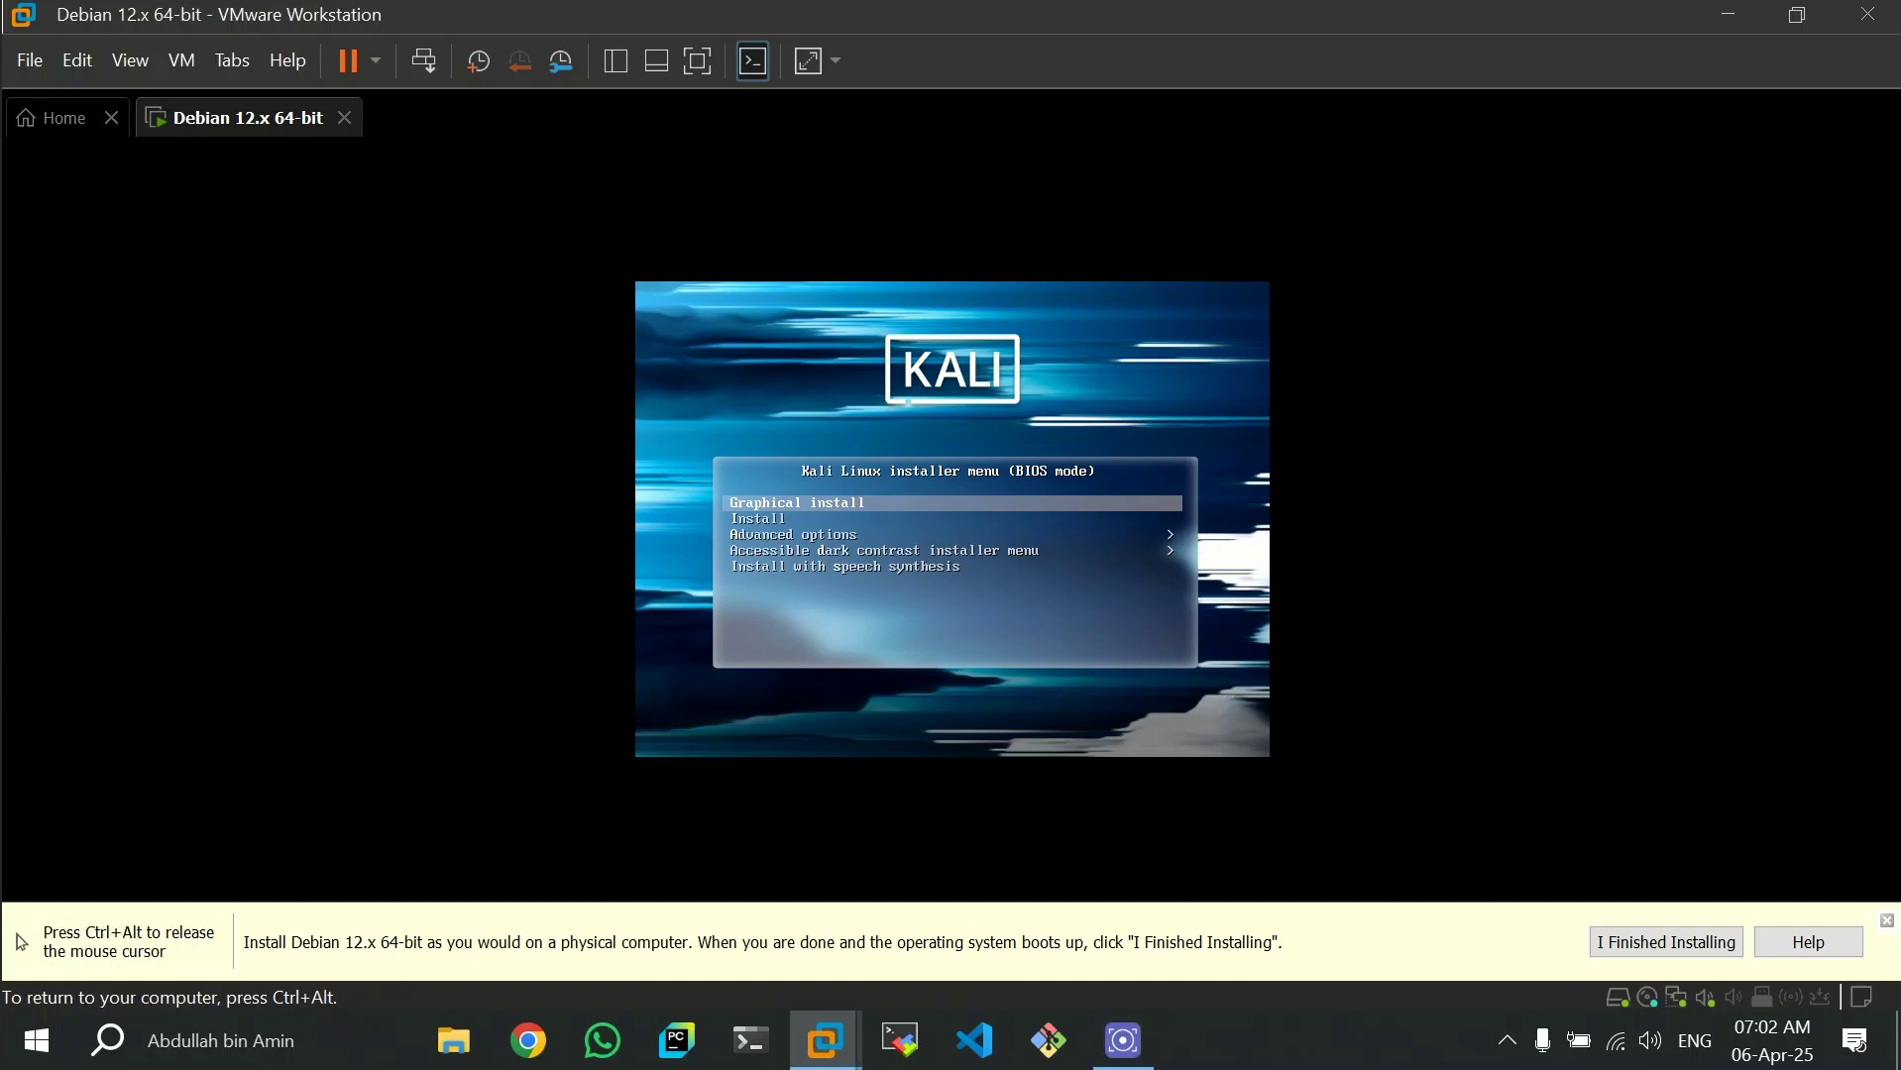
key("Return")
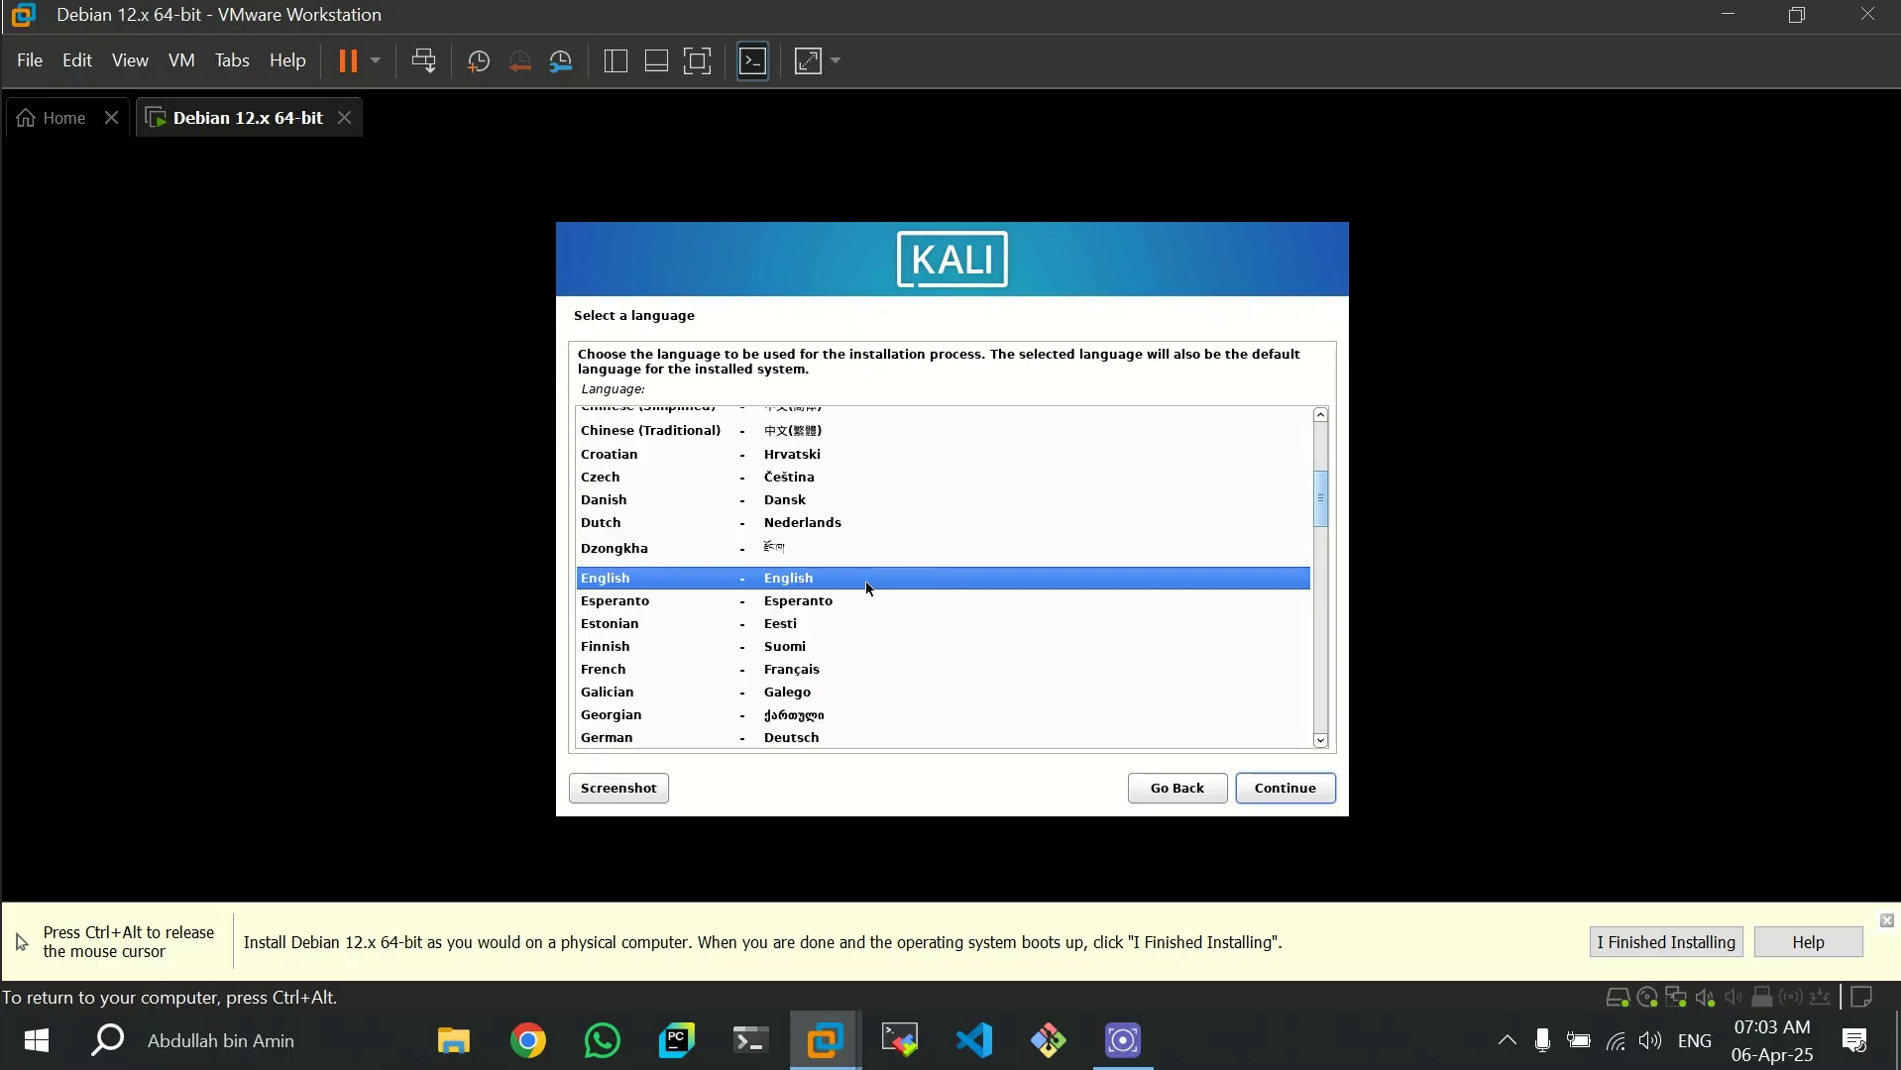
- Accept English as the installation language and United States as the location
left_click(1291, 796)
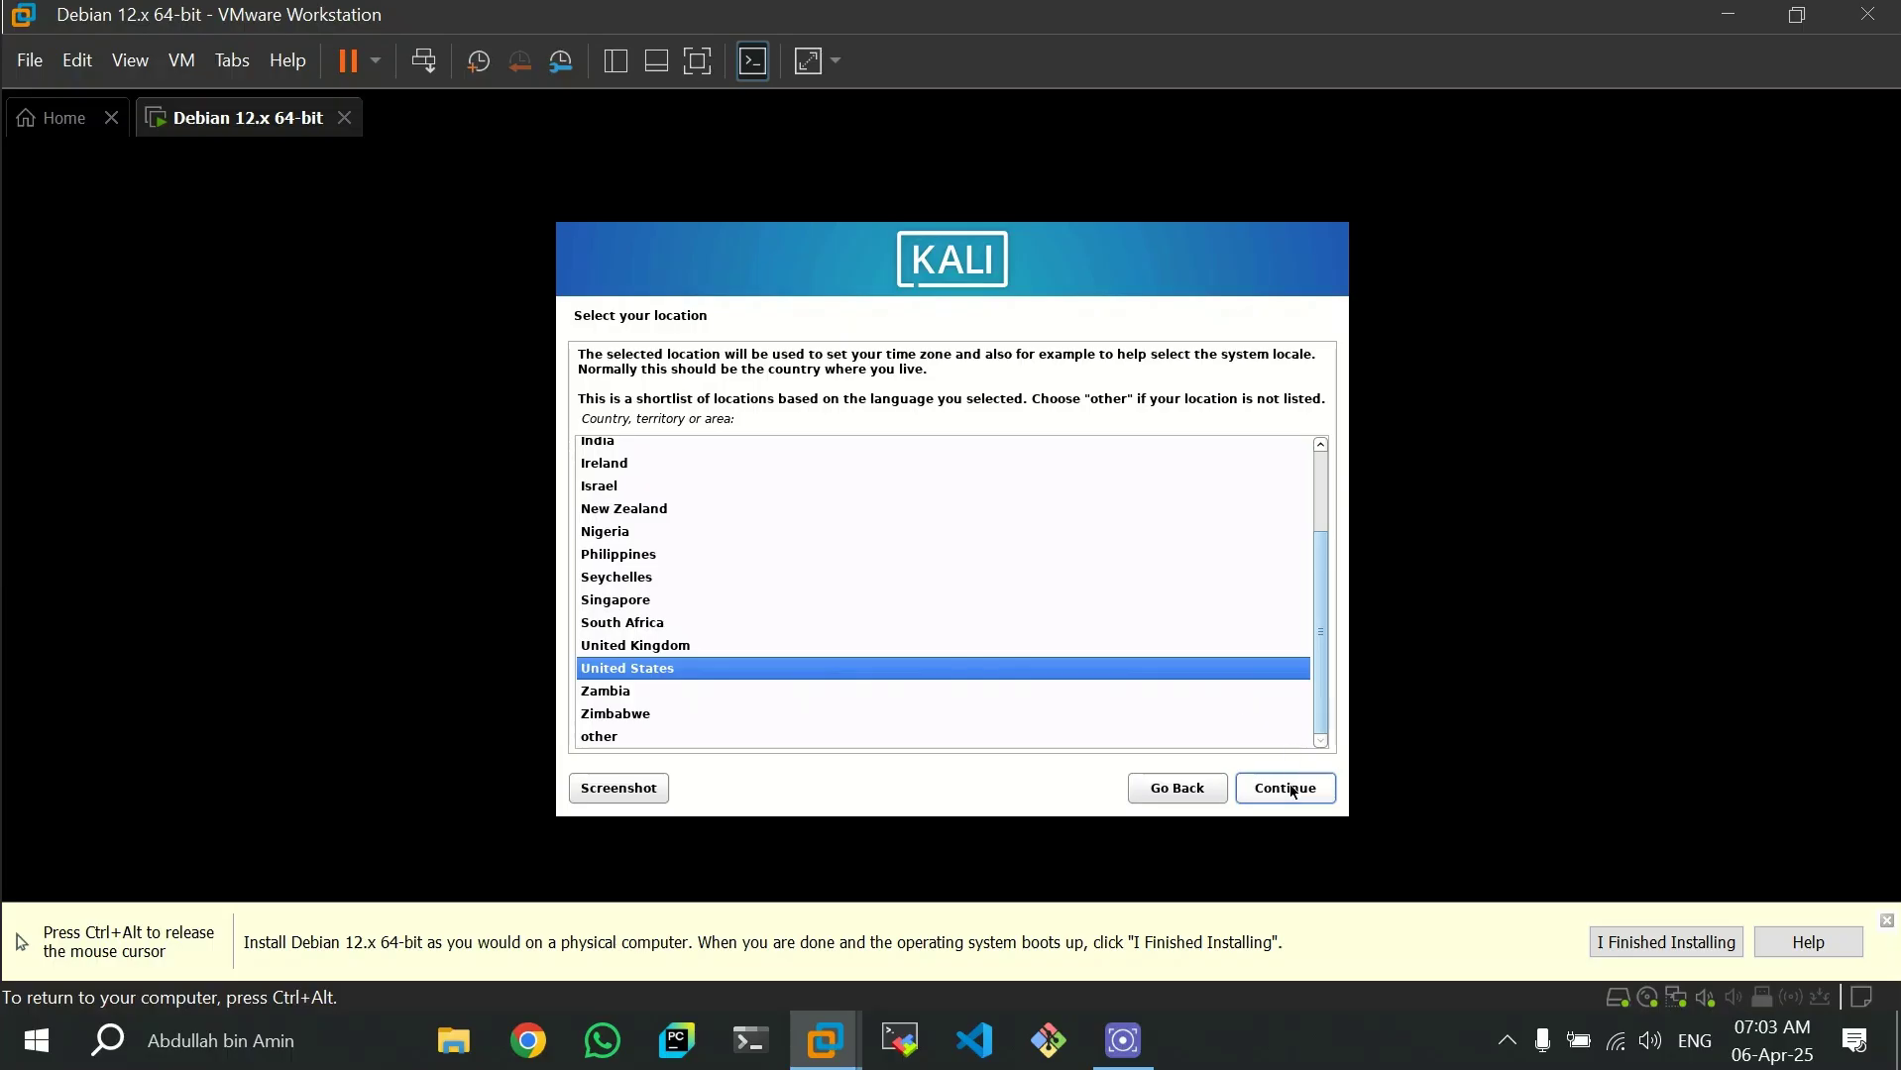
scroll(836, 603, "up", 3)
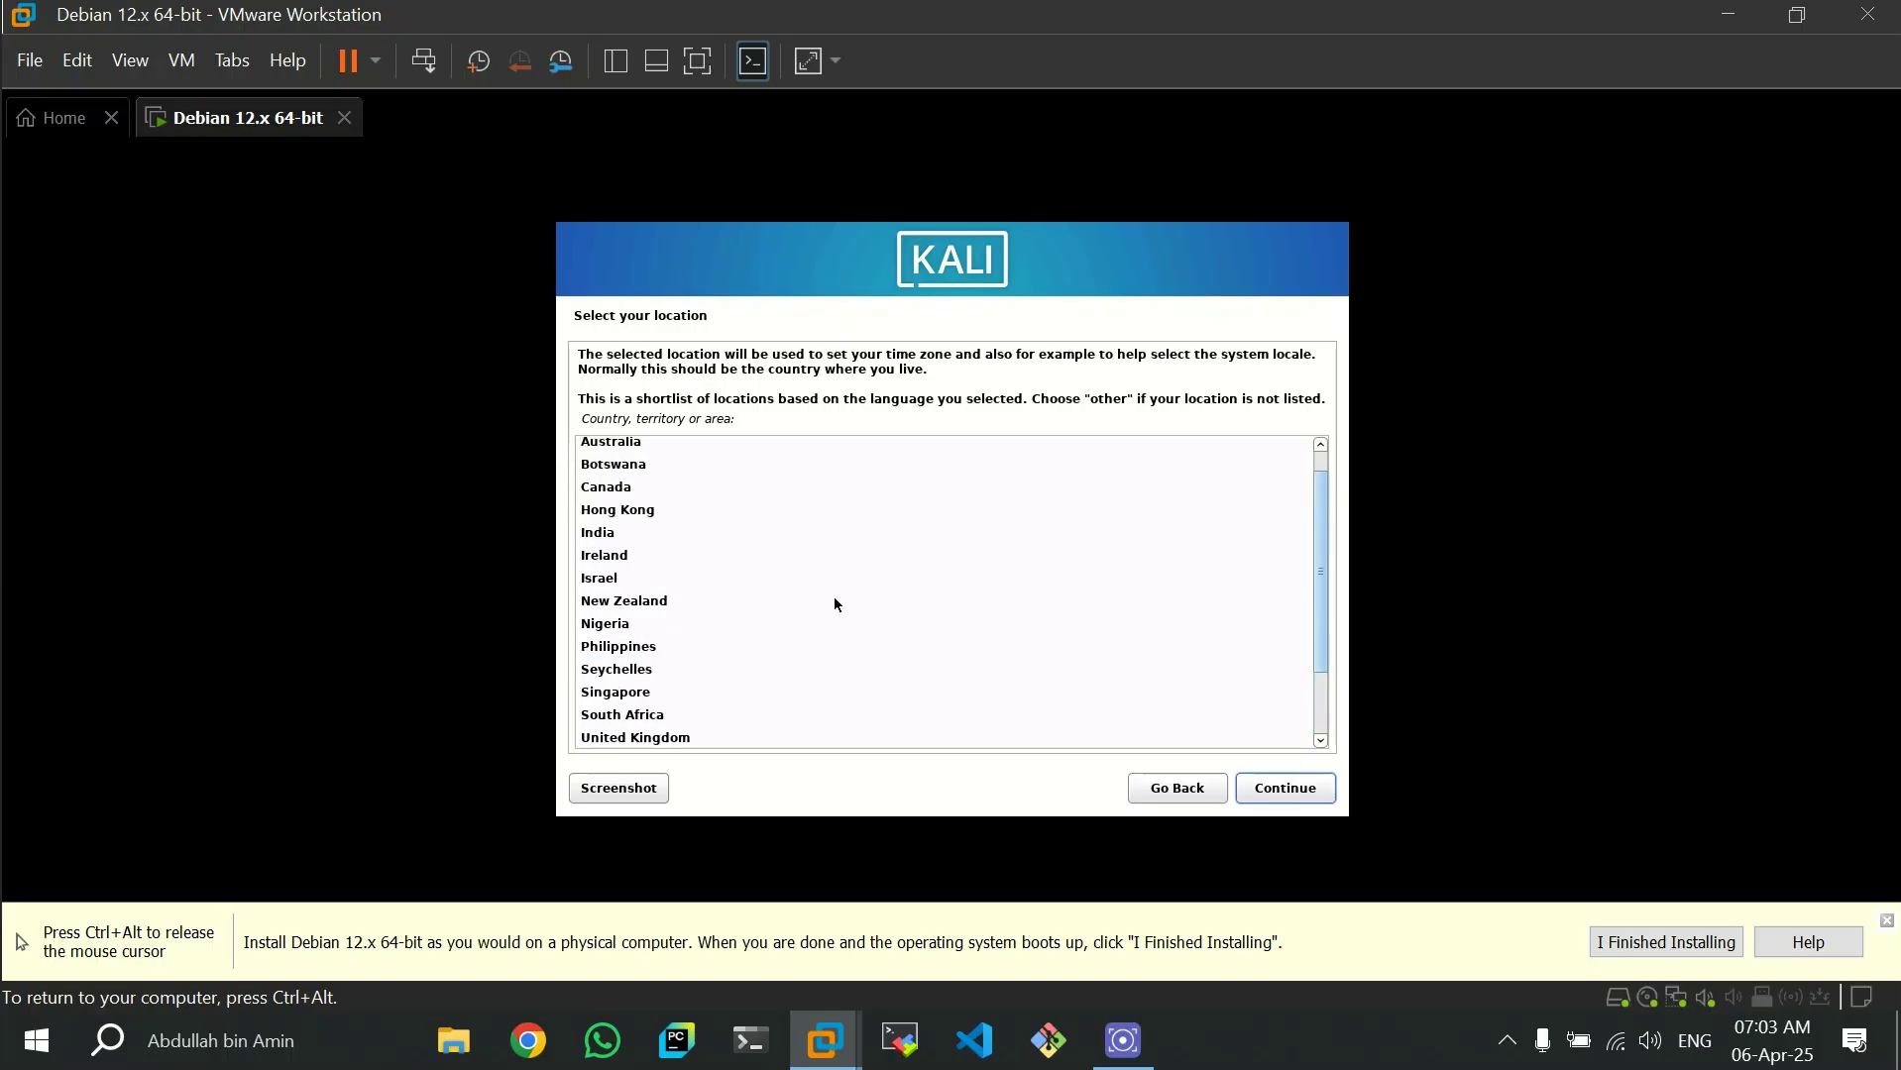
scroll(835, 604, "down", 3)
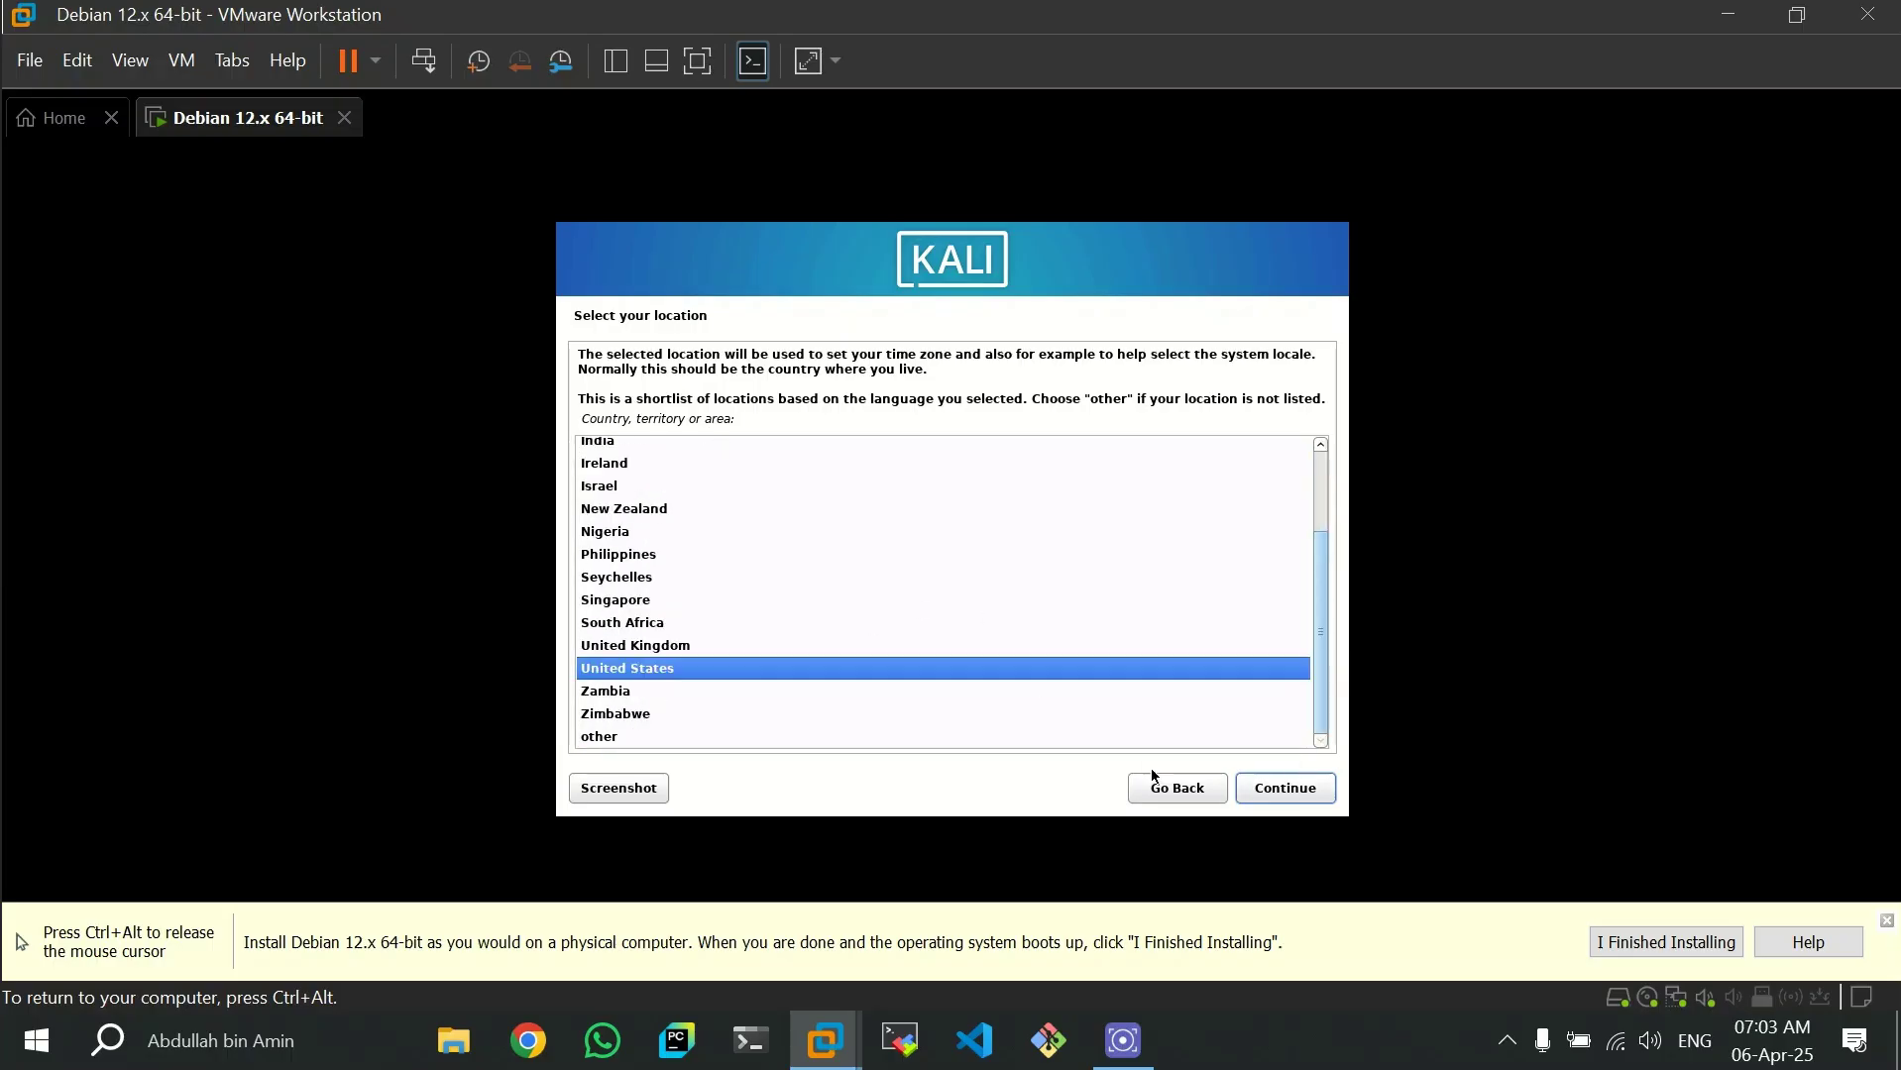
left_click(1276, 799)
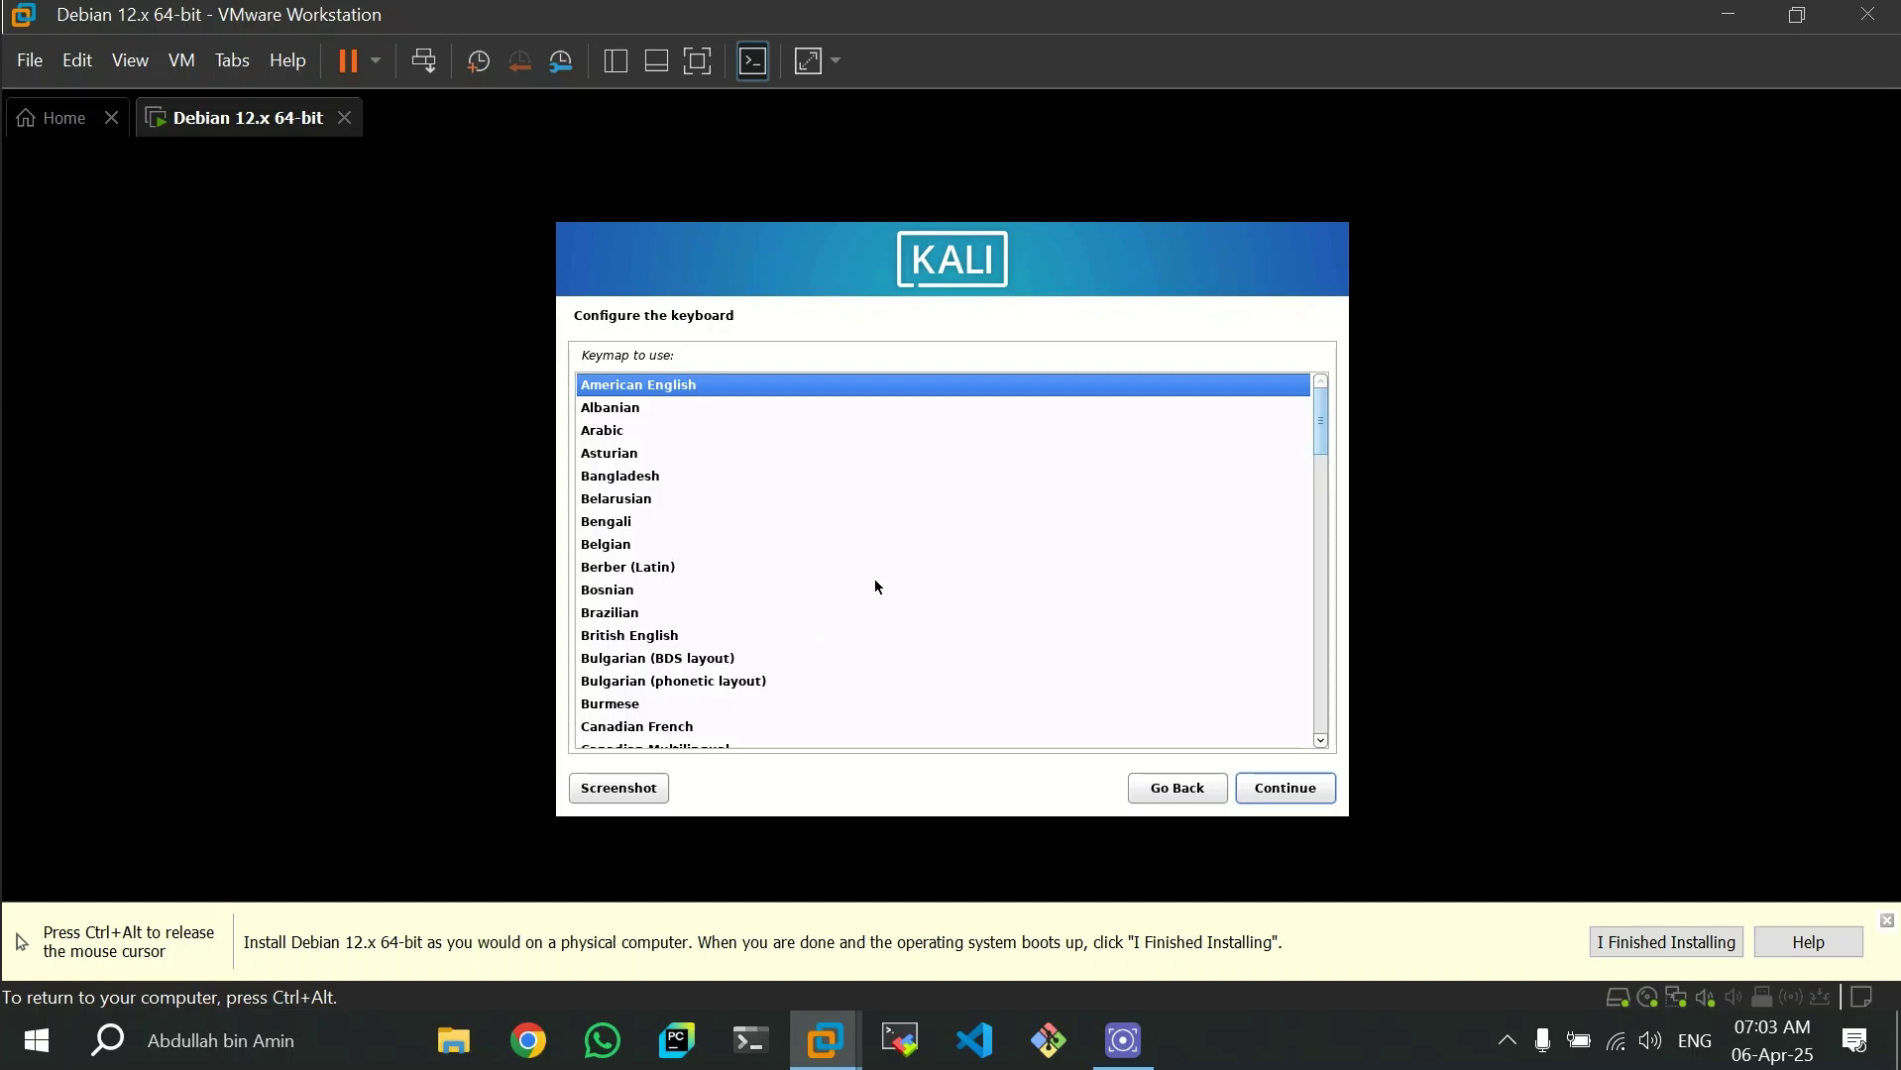
- Accept the American English keymap and the hostname kali, leaving the domain name blank
left_click(1299, 793)
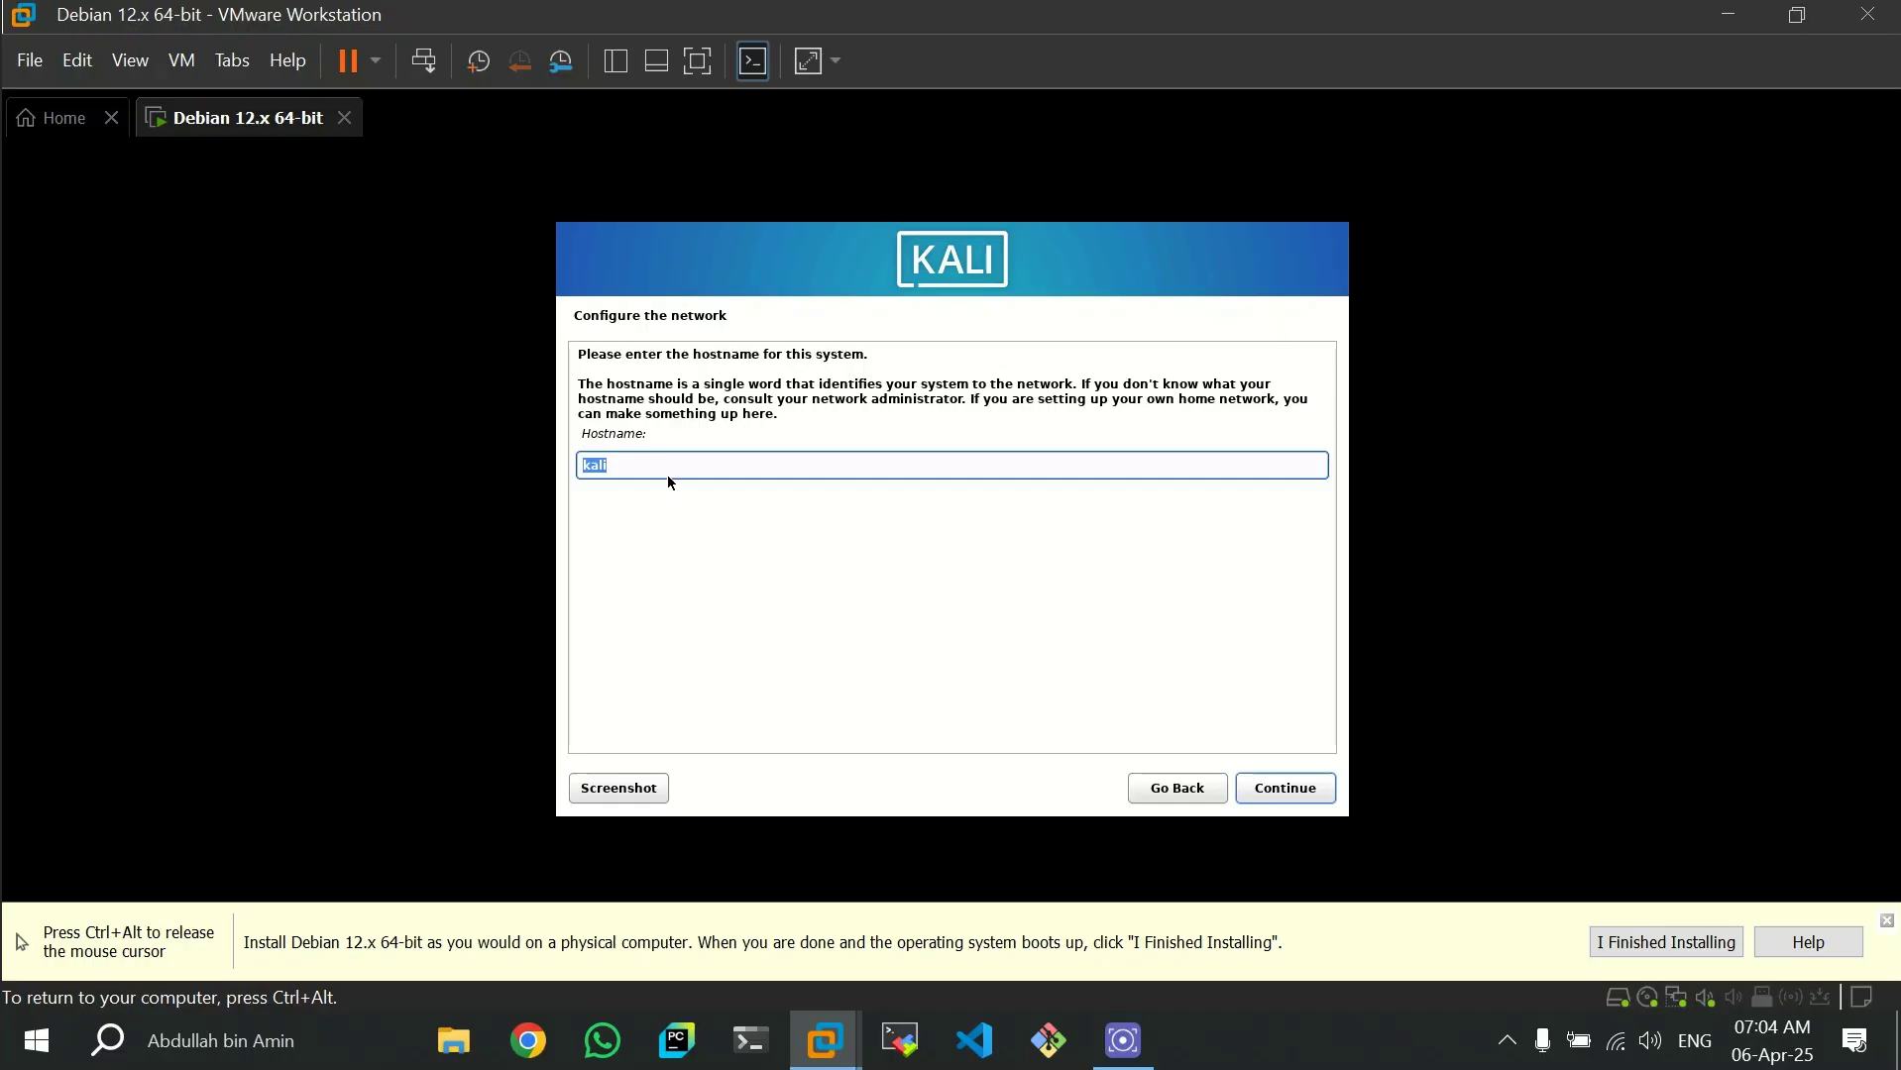
left_click(1282, 795)
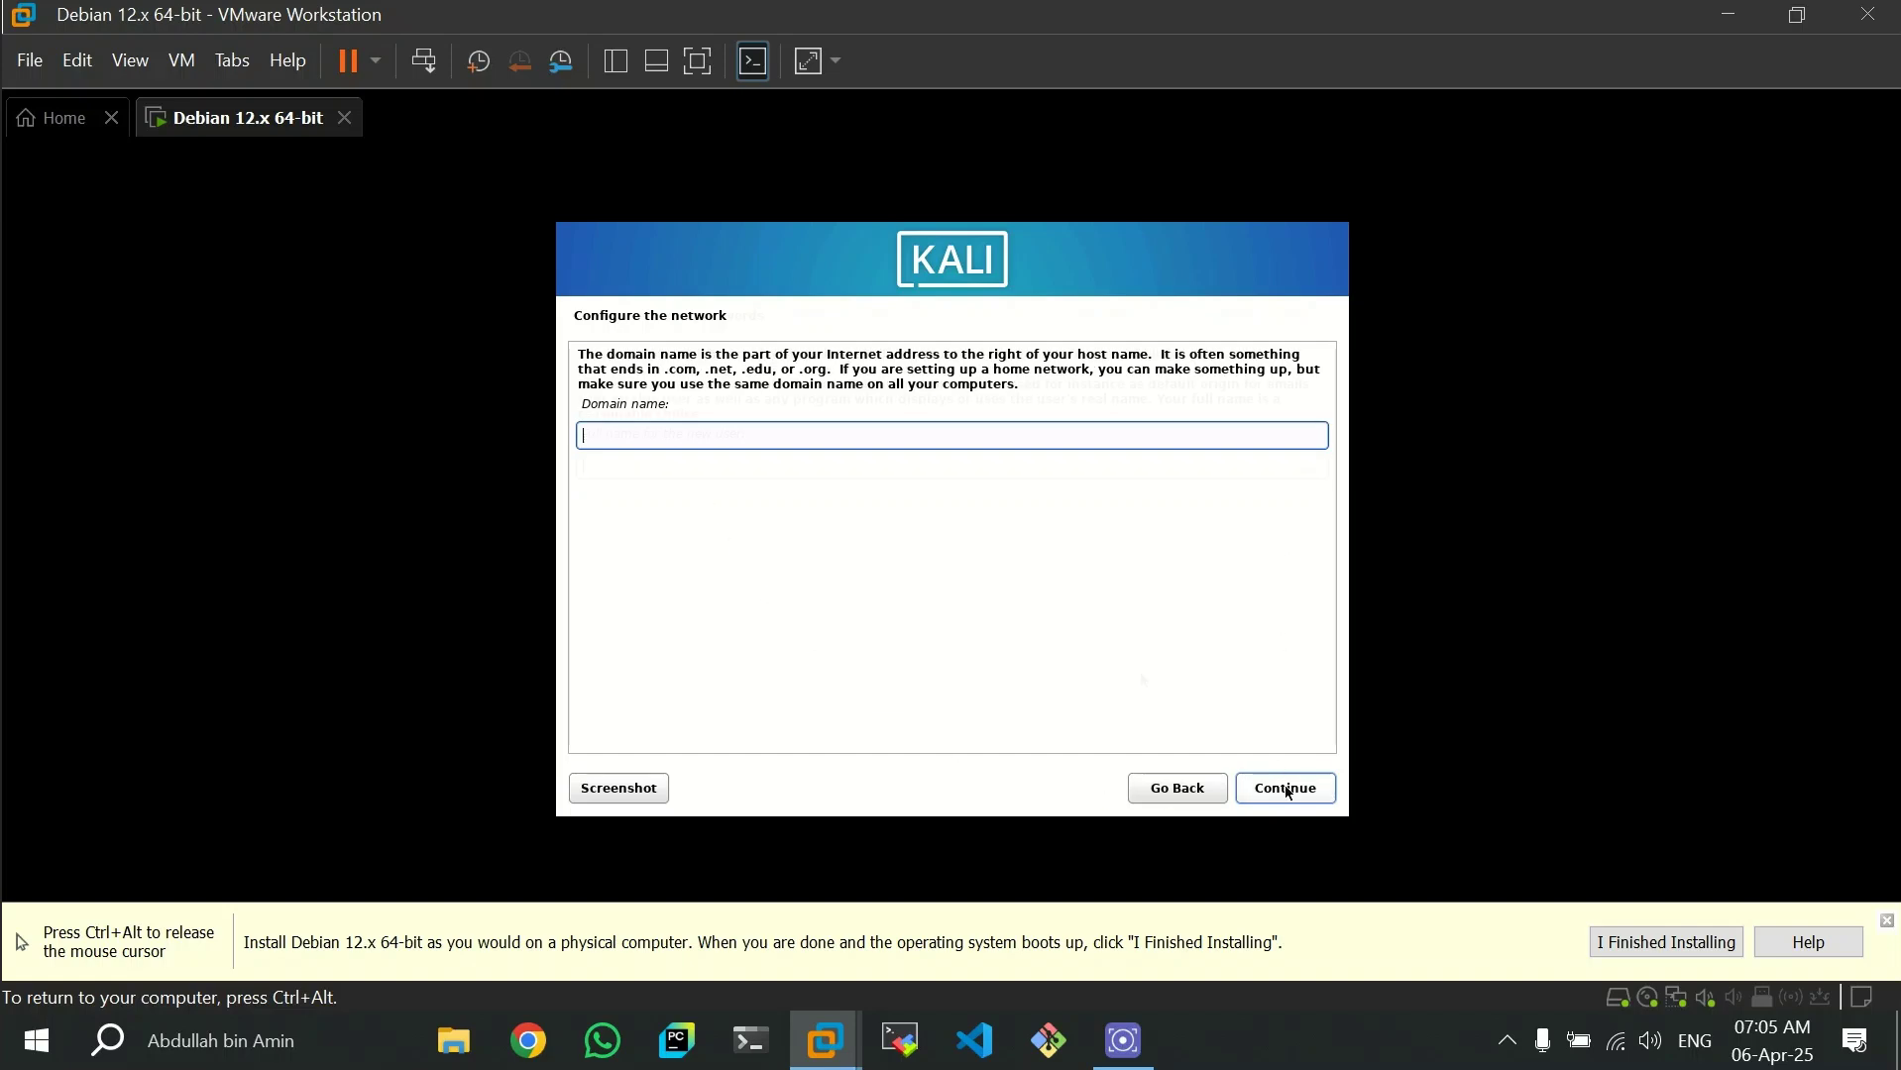
left_click(1288, 793)
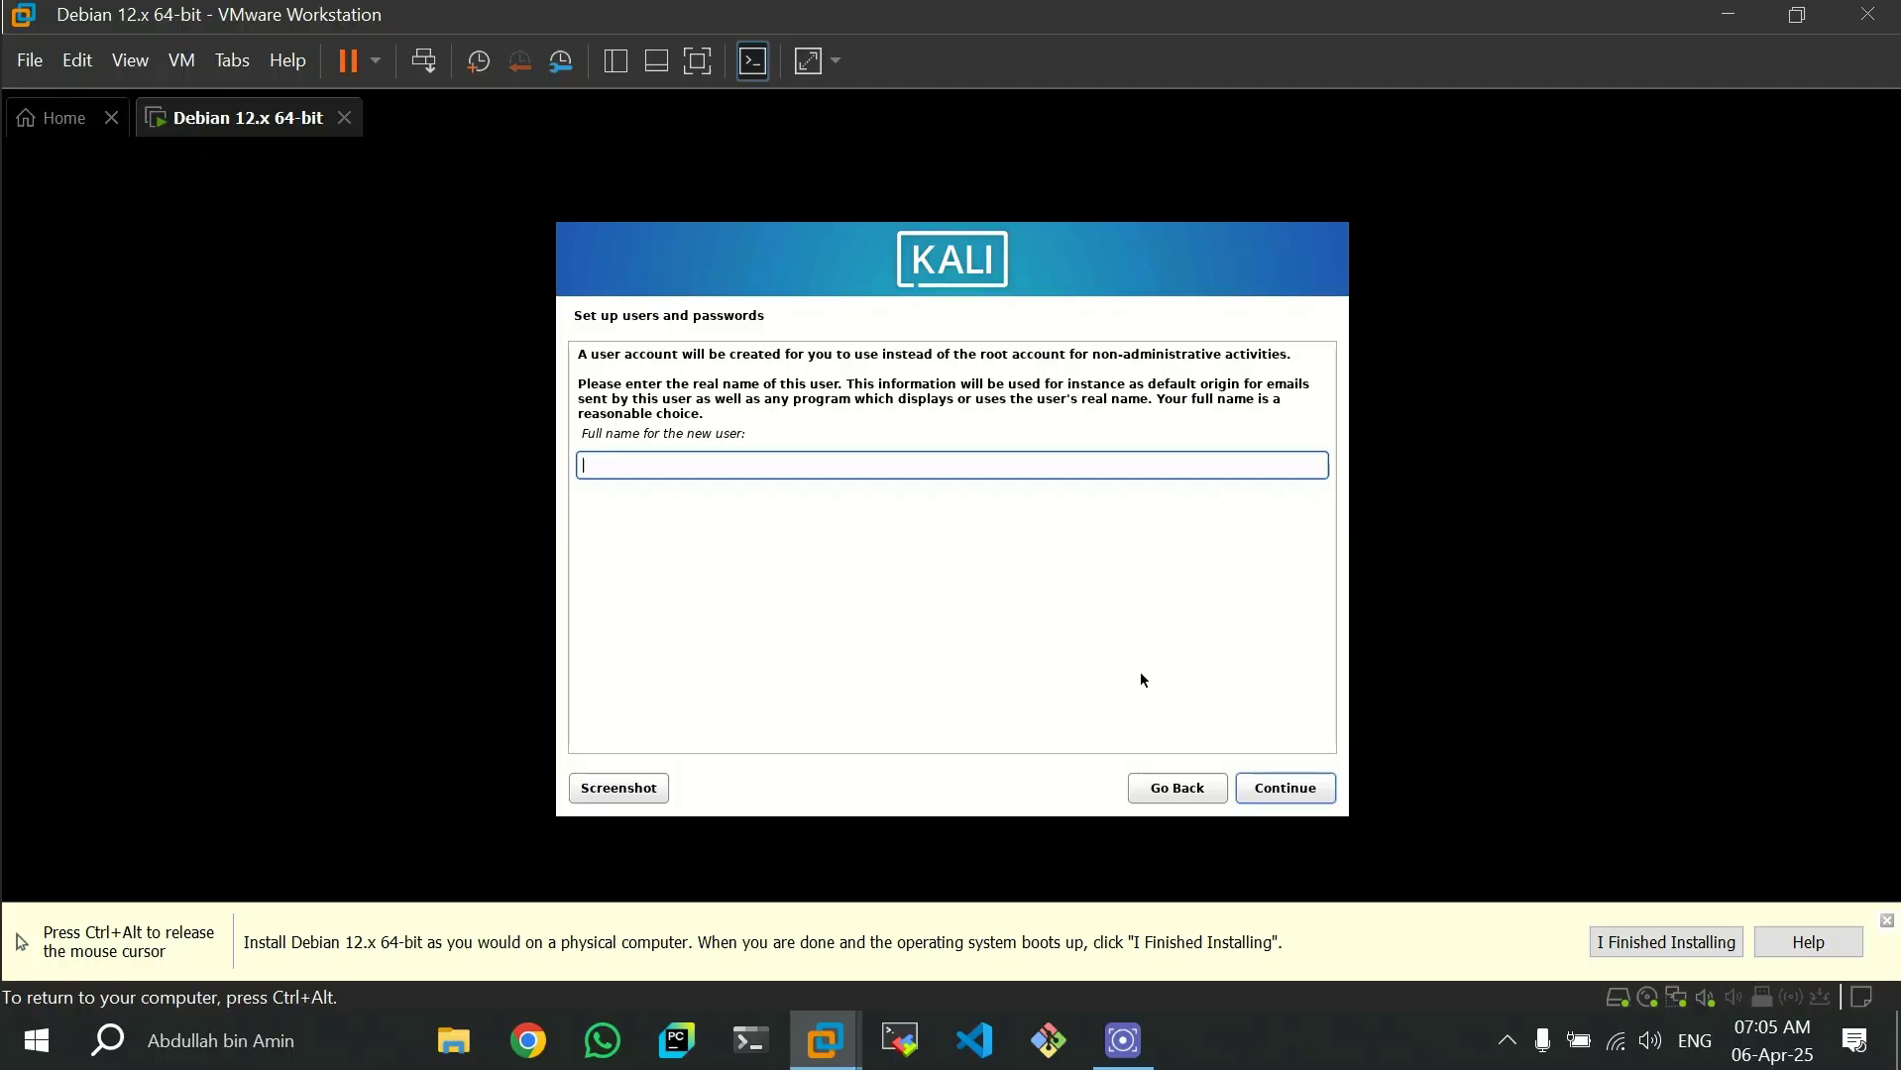
- Set the new user's full name to AAATech and accept aaatech as the account username
type("Abdullah")
key("BackSpace")
key("BackSpace")
key("BackSpace")
key("BackSpace")
key("BackSpace")
key("BackSpace")
key("BackSpace")
key("BackSpace")
type("AAATech")
left_click(1282, 788)
left_click(1284, 788)
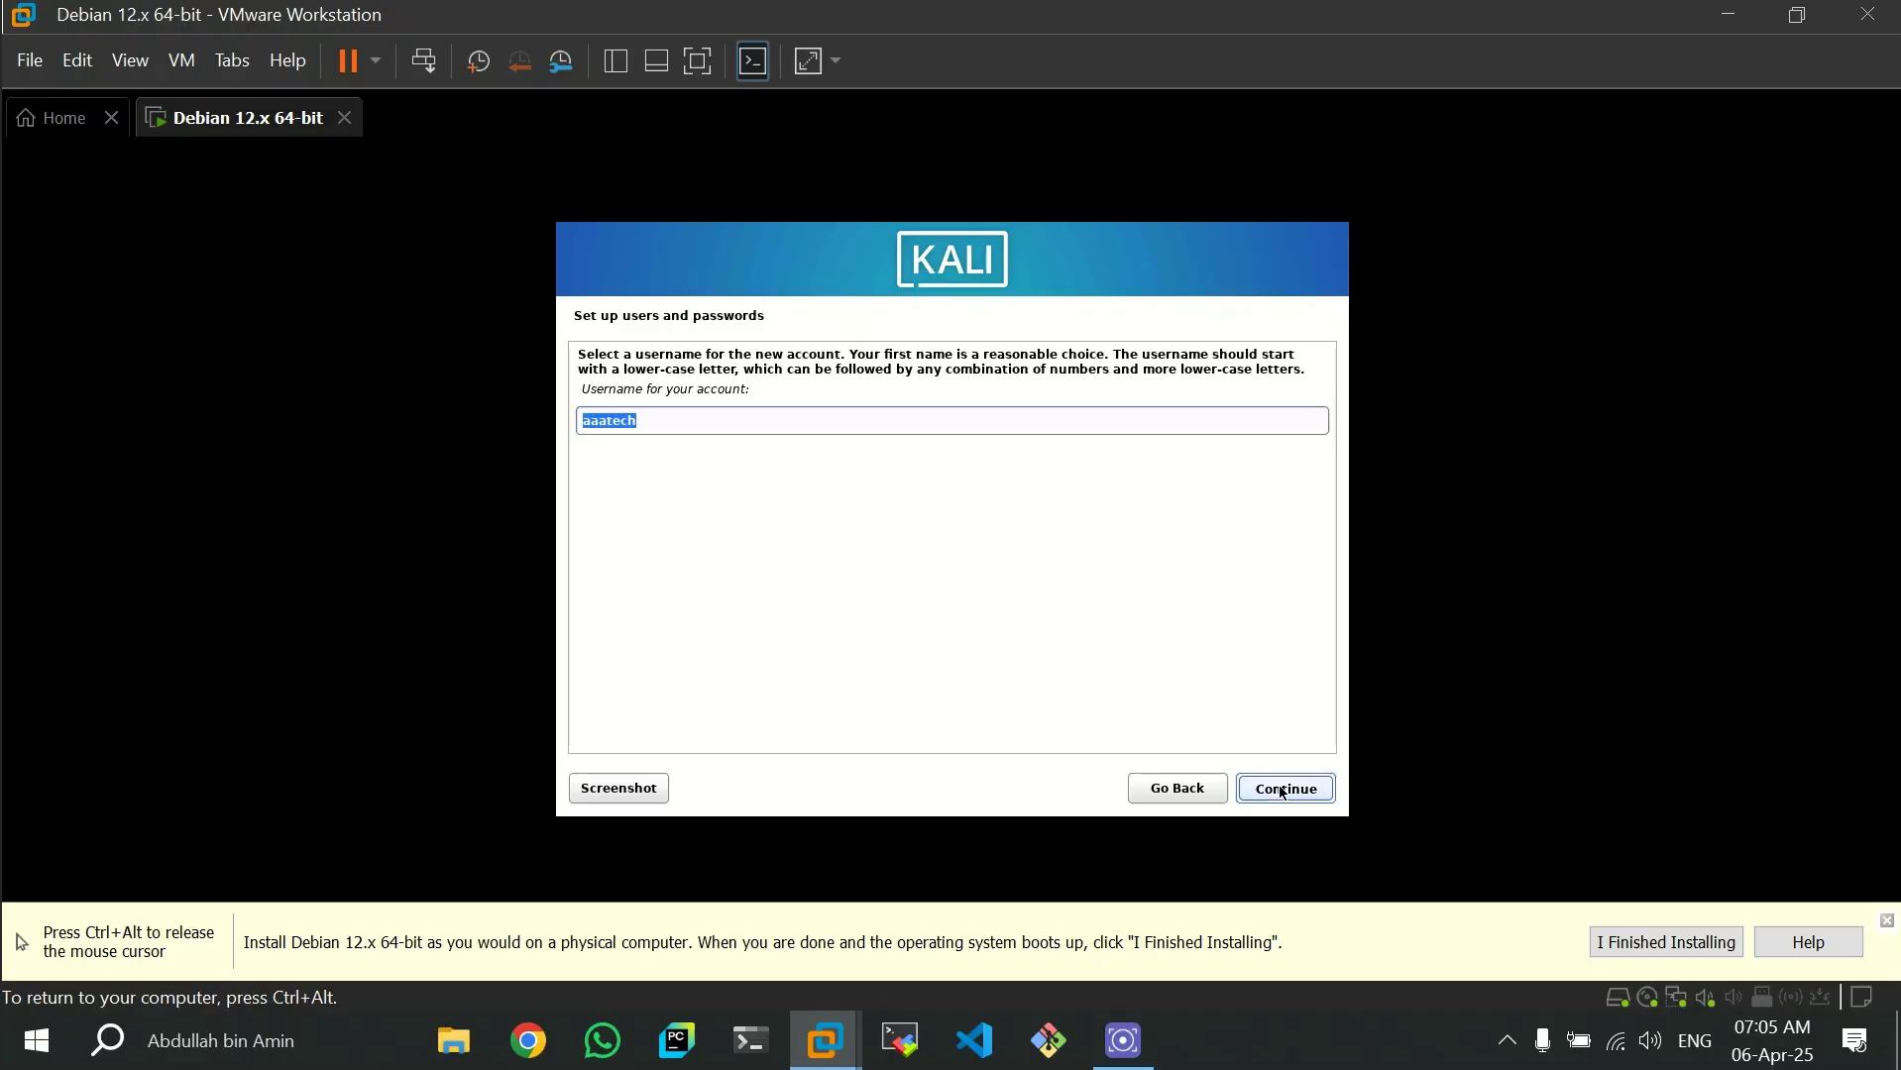
- Enter and verify the new user's password, and set the time zone to Central
type("***********")
key("Tab")
type("***********")
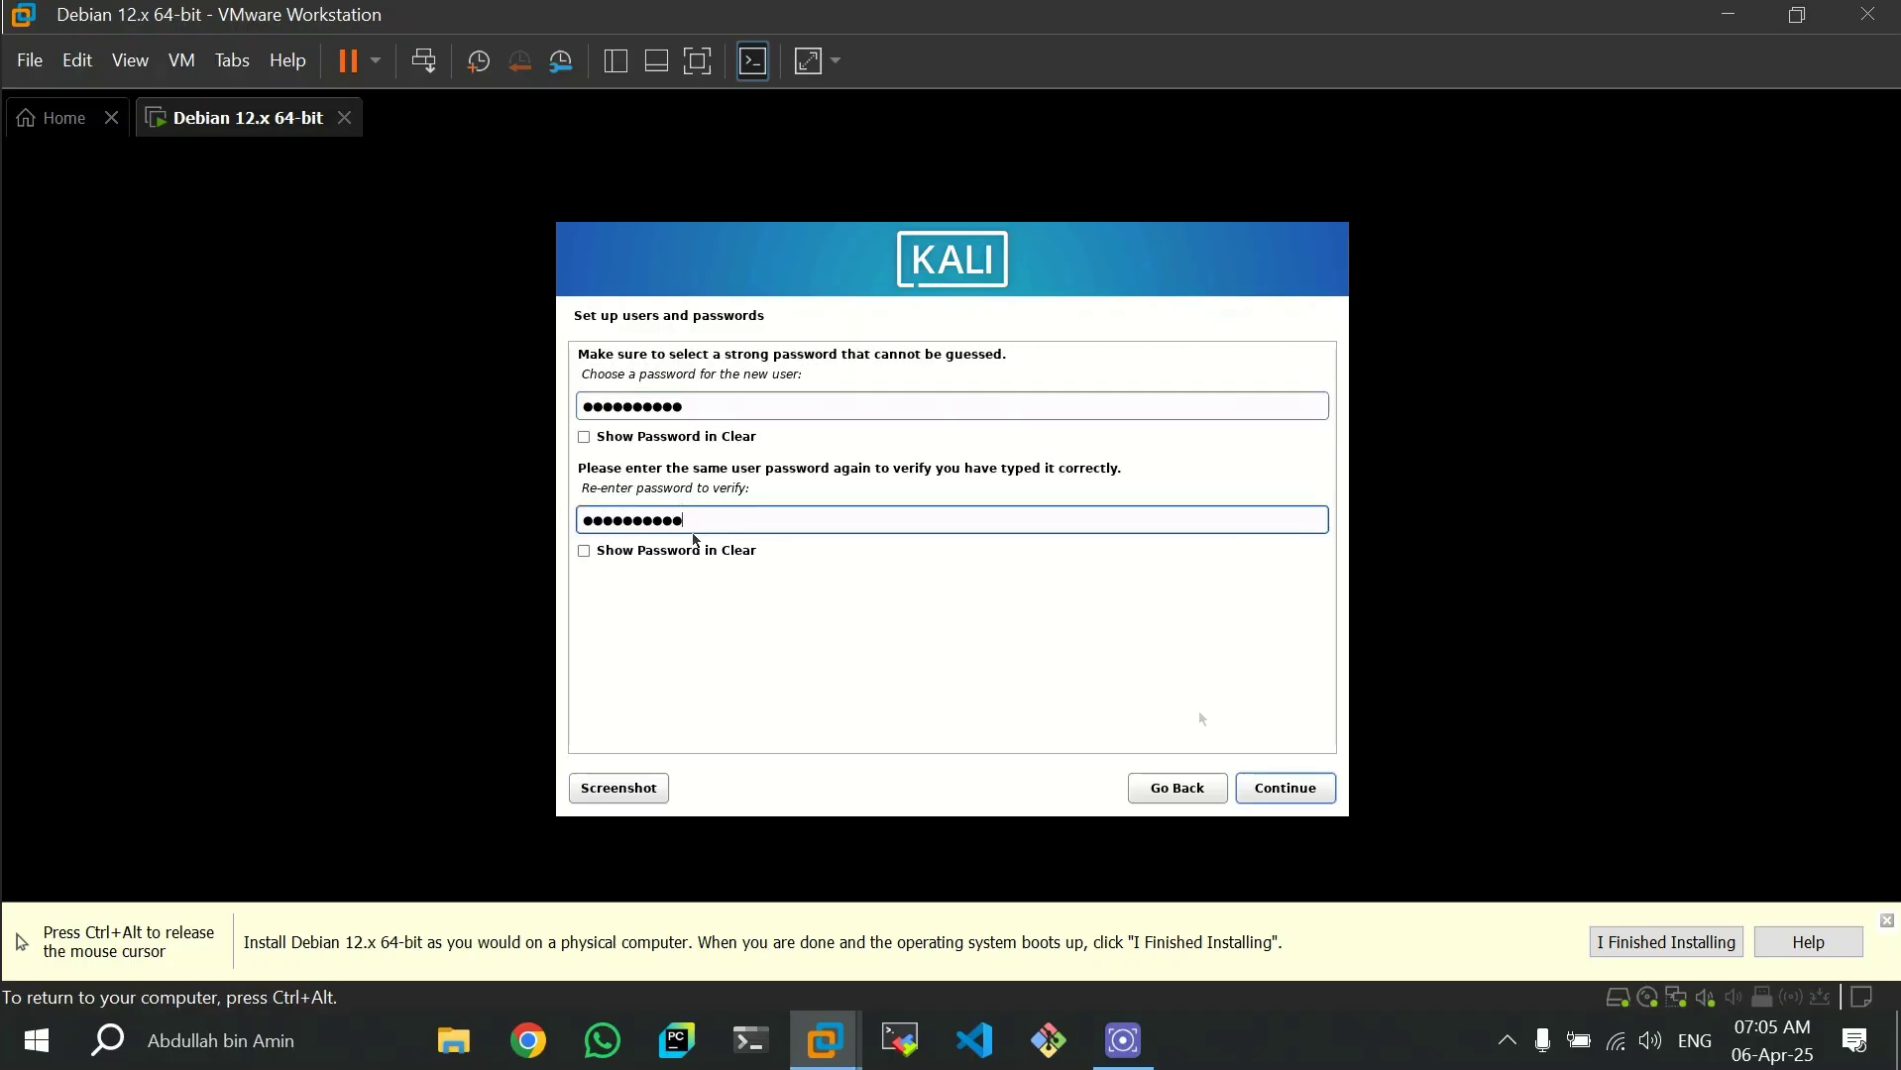
left_click(1301, 796)
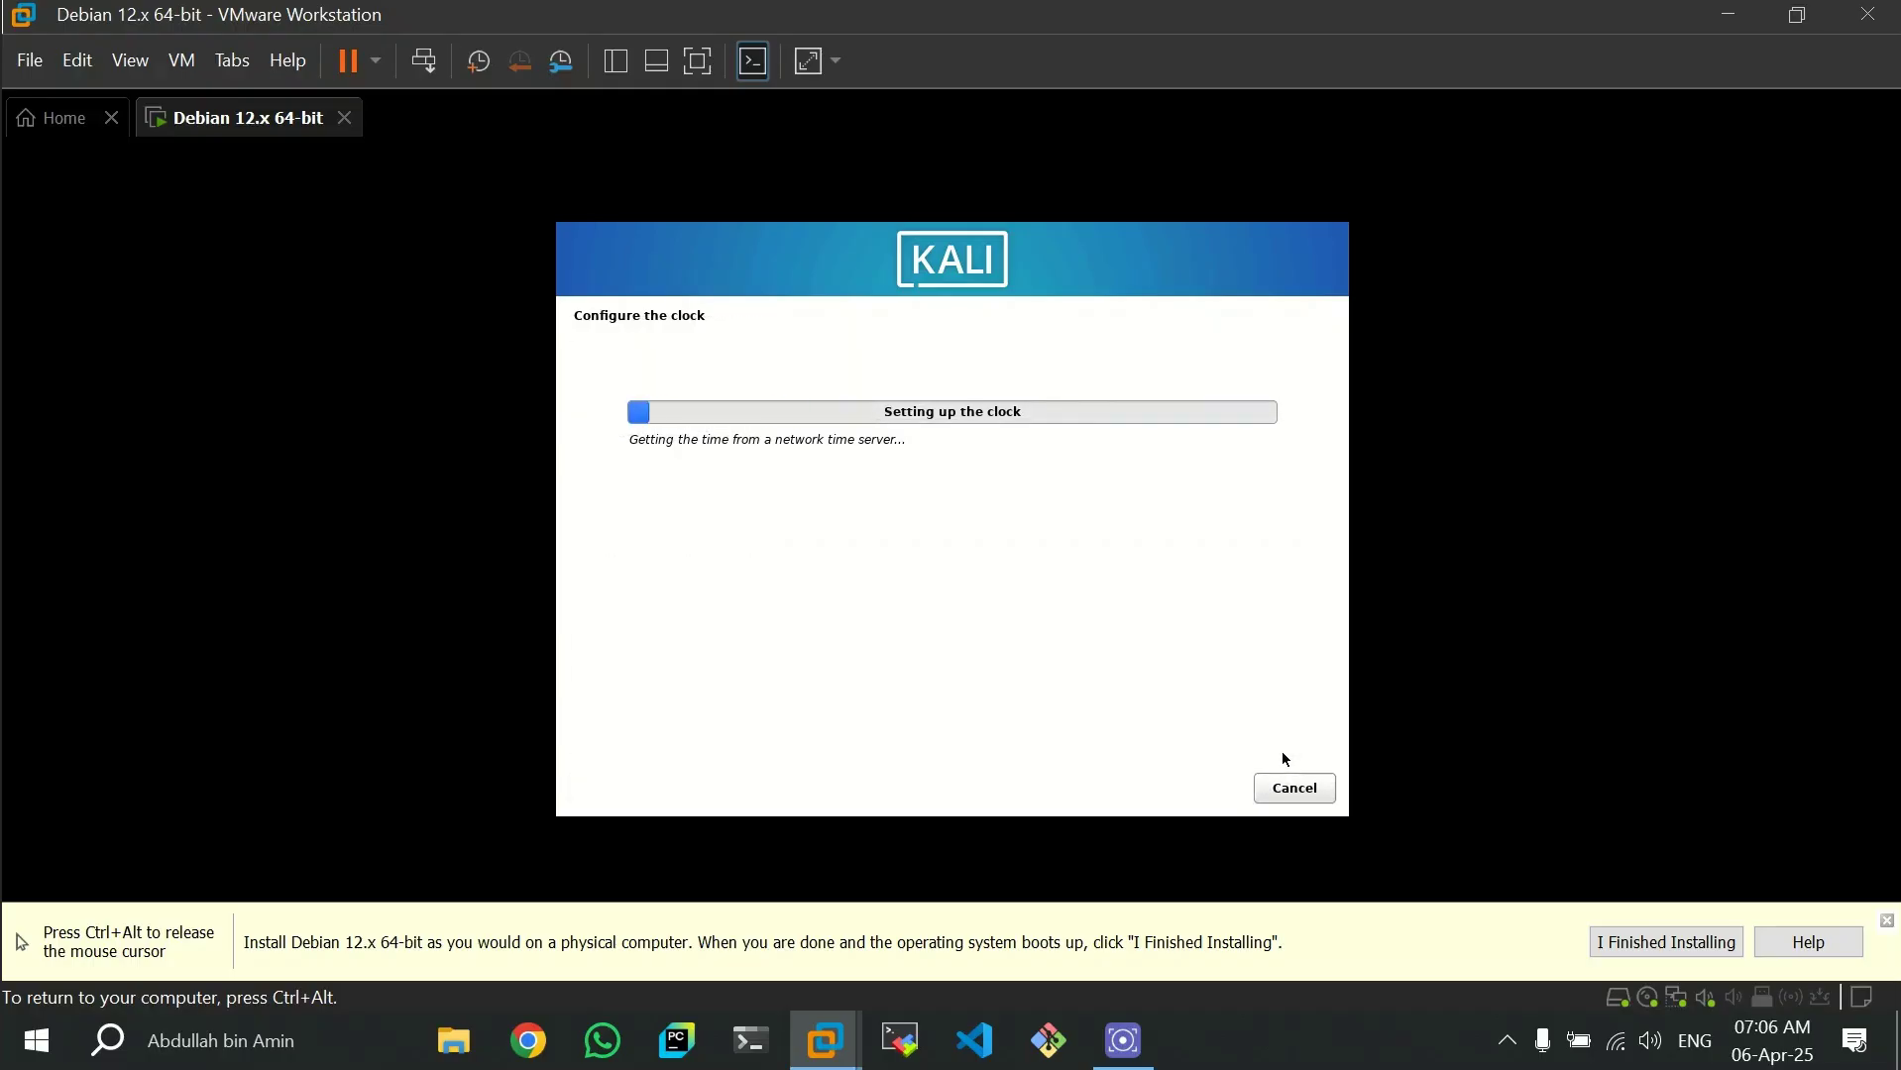
left_click(677, 440)
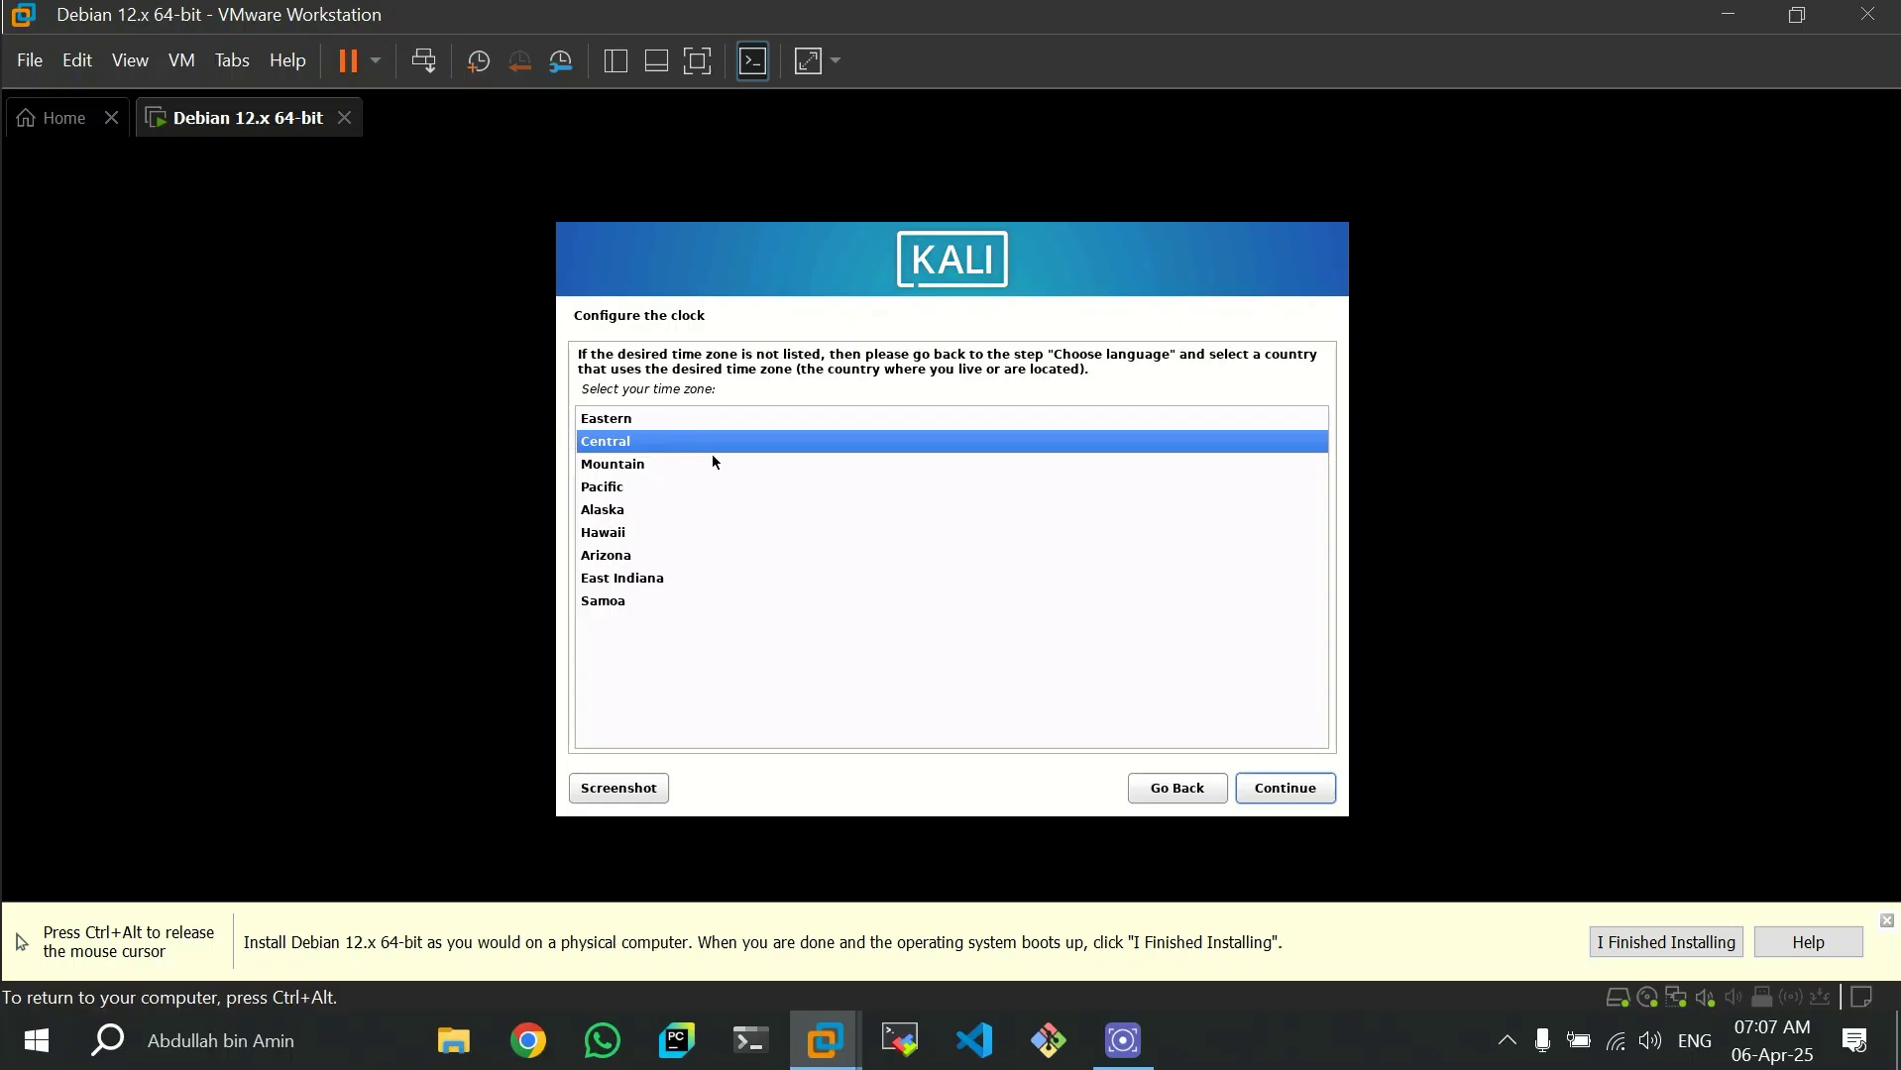
left_click(1286, 788)
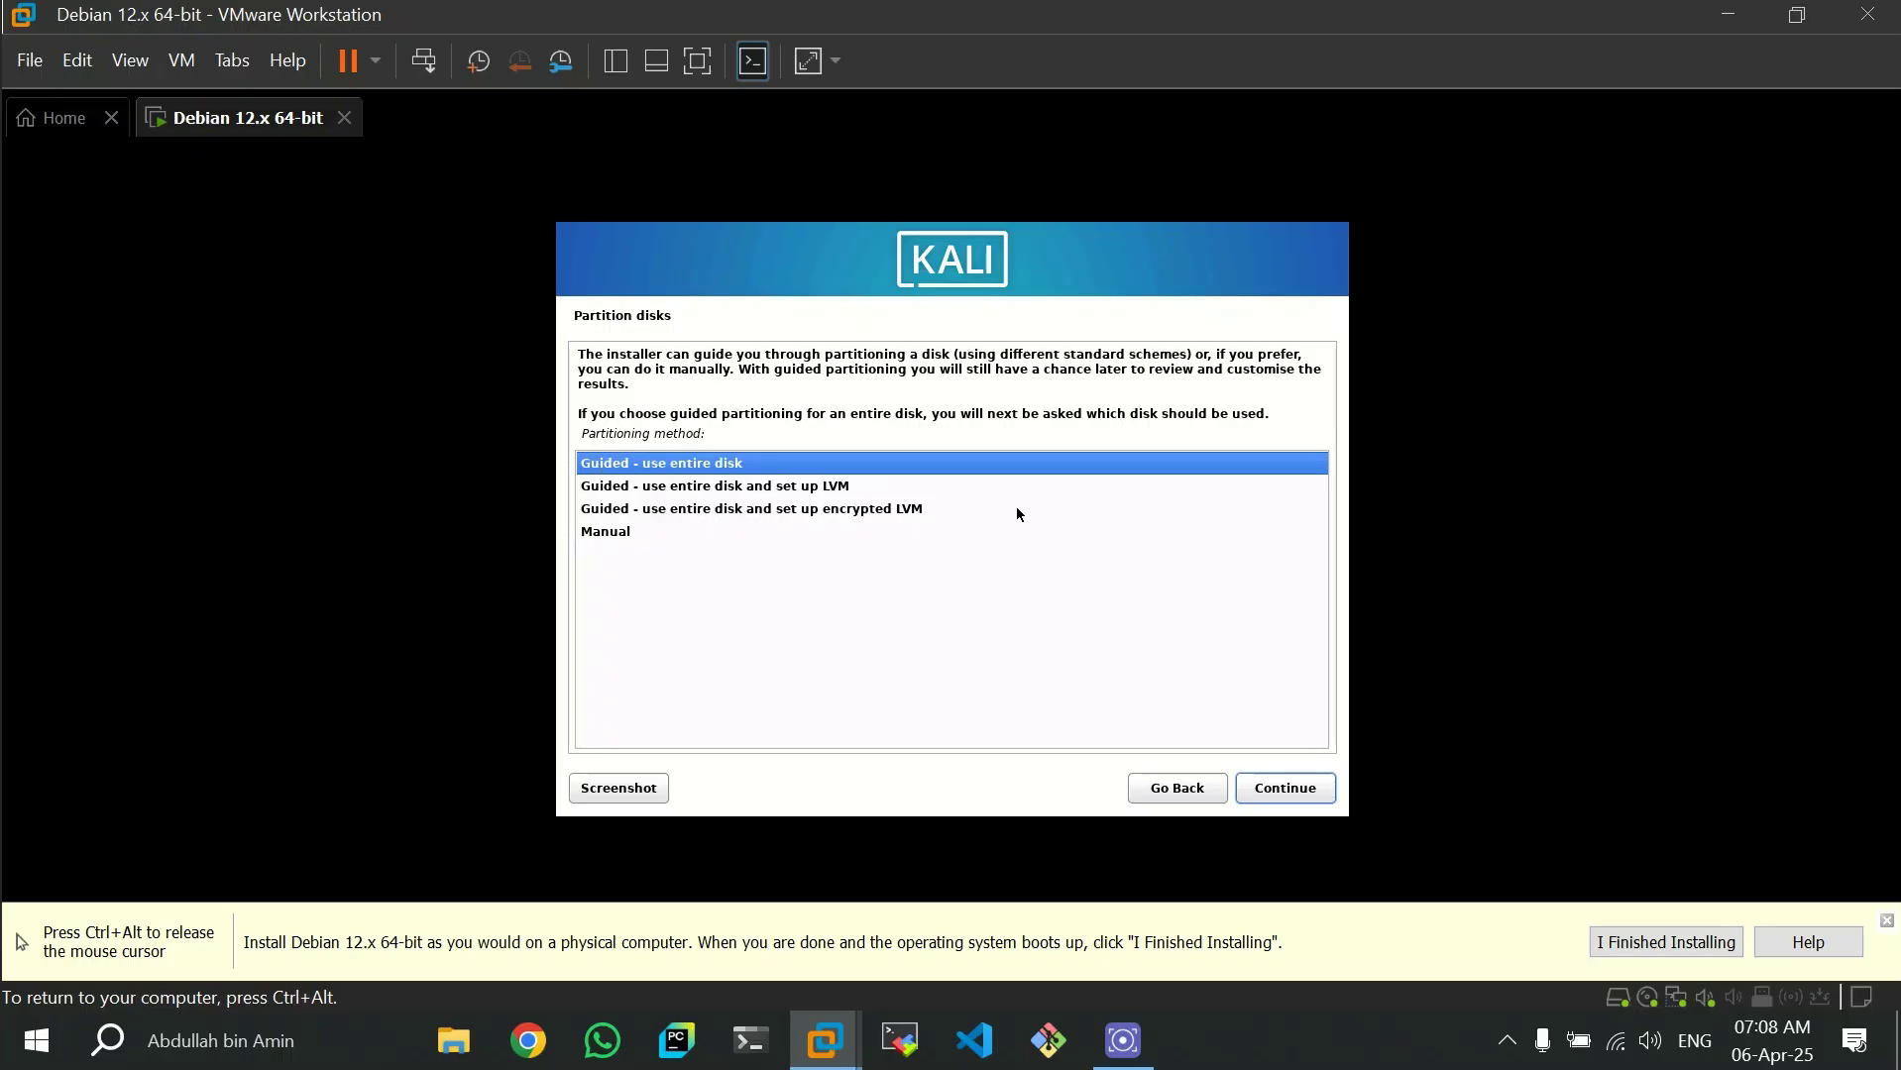
- Choose guided partitioning of the entire sda virtual disk with all files in one partition
left_click(1285, 794)
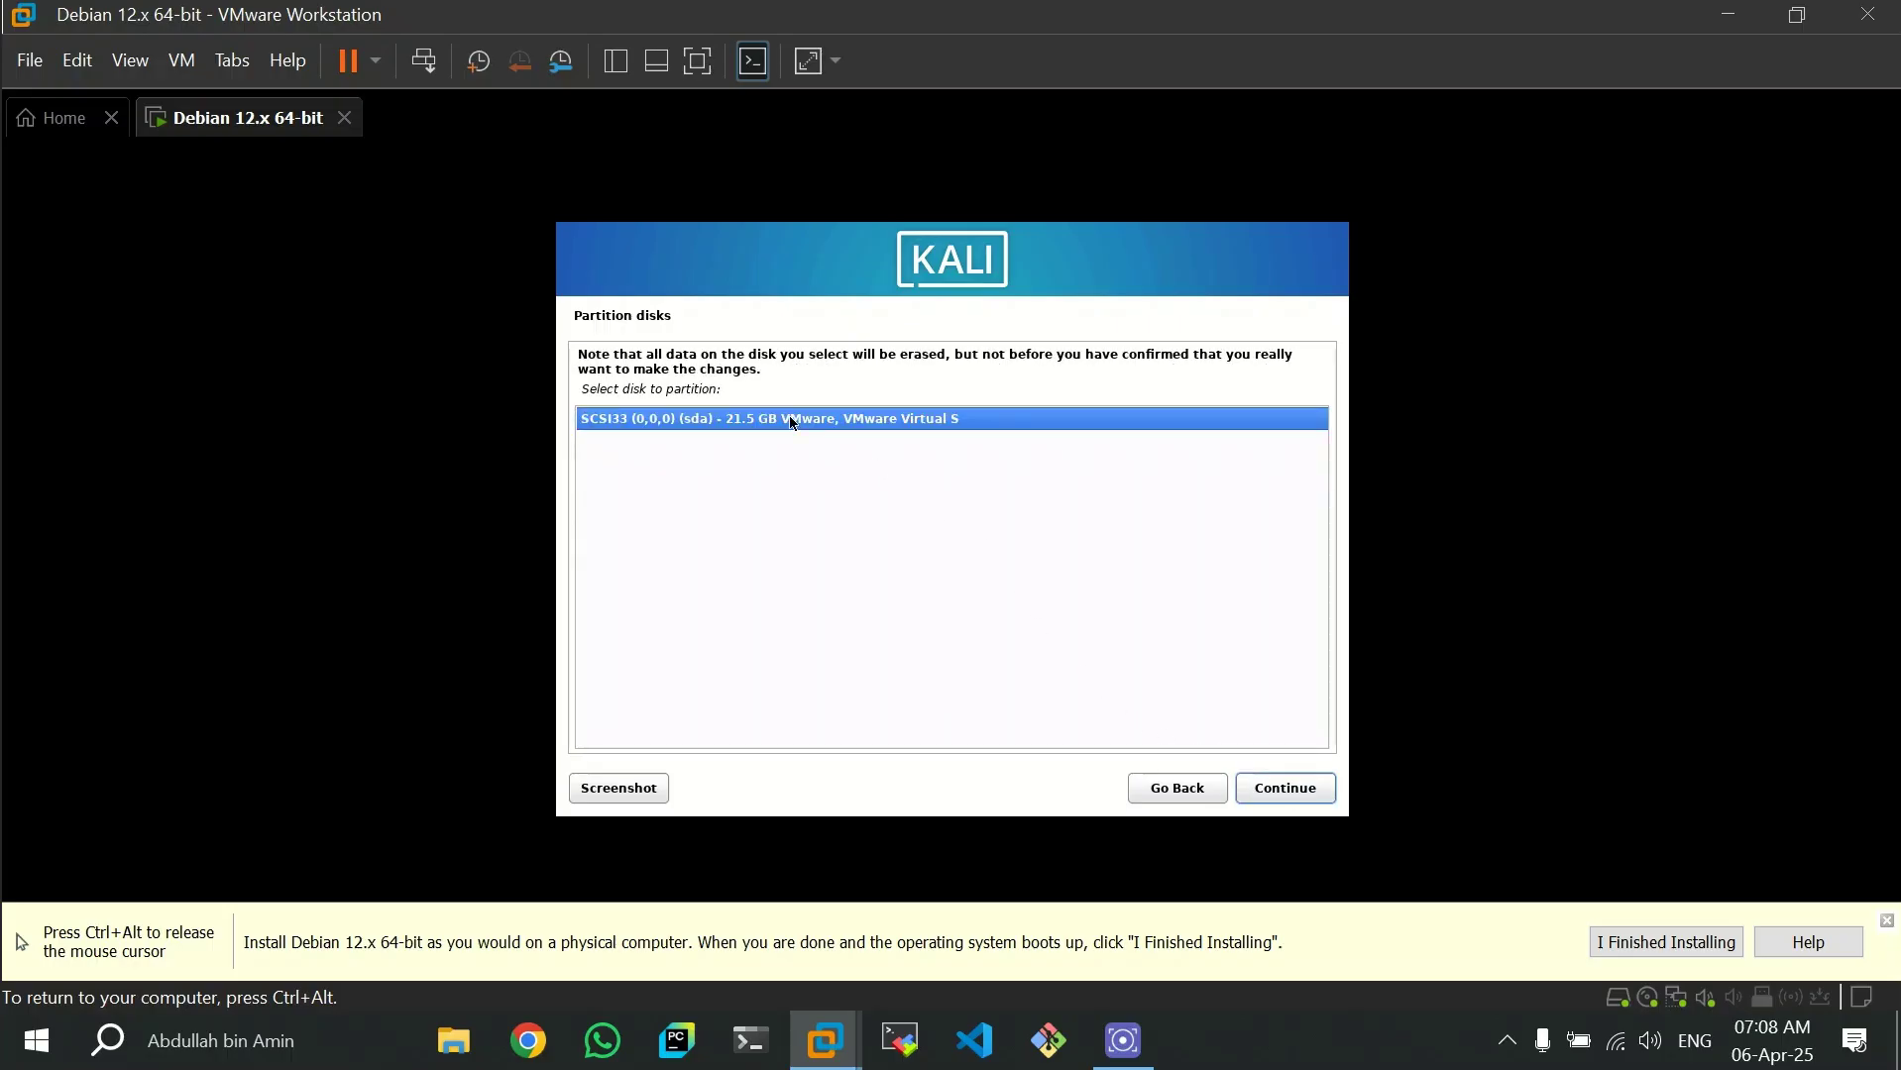
left_click(1289, 790)
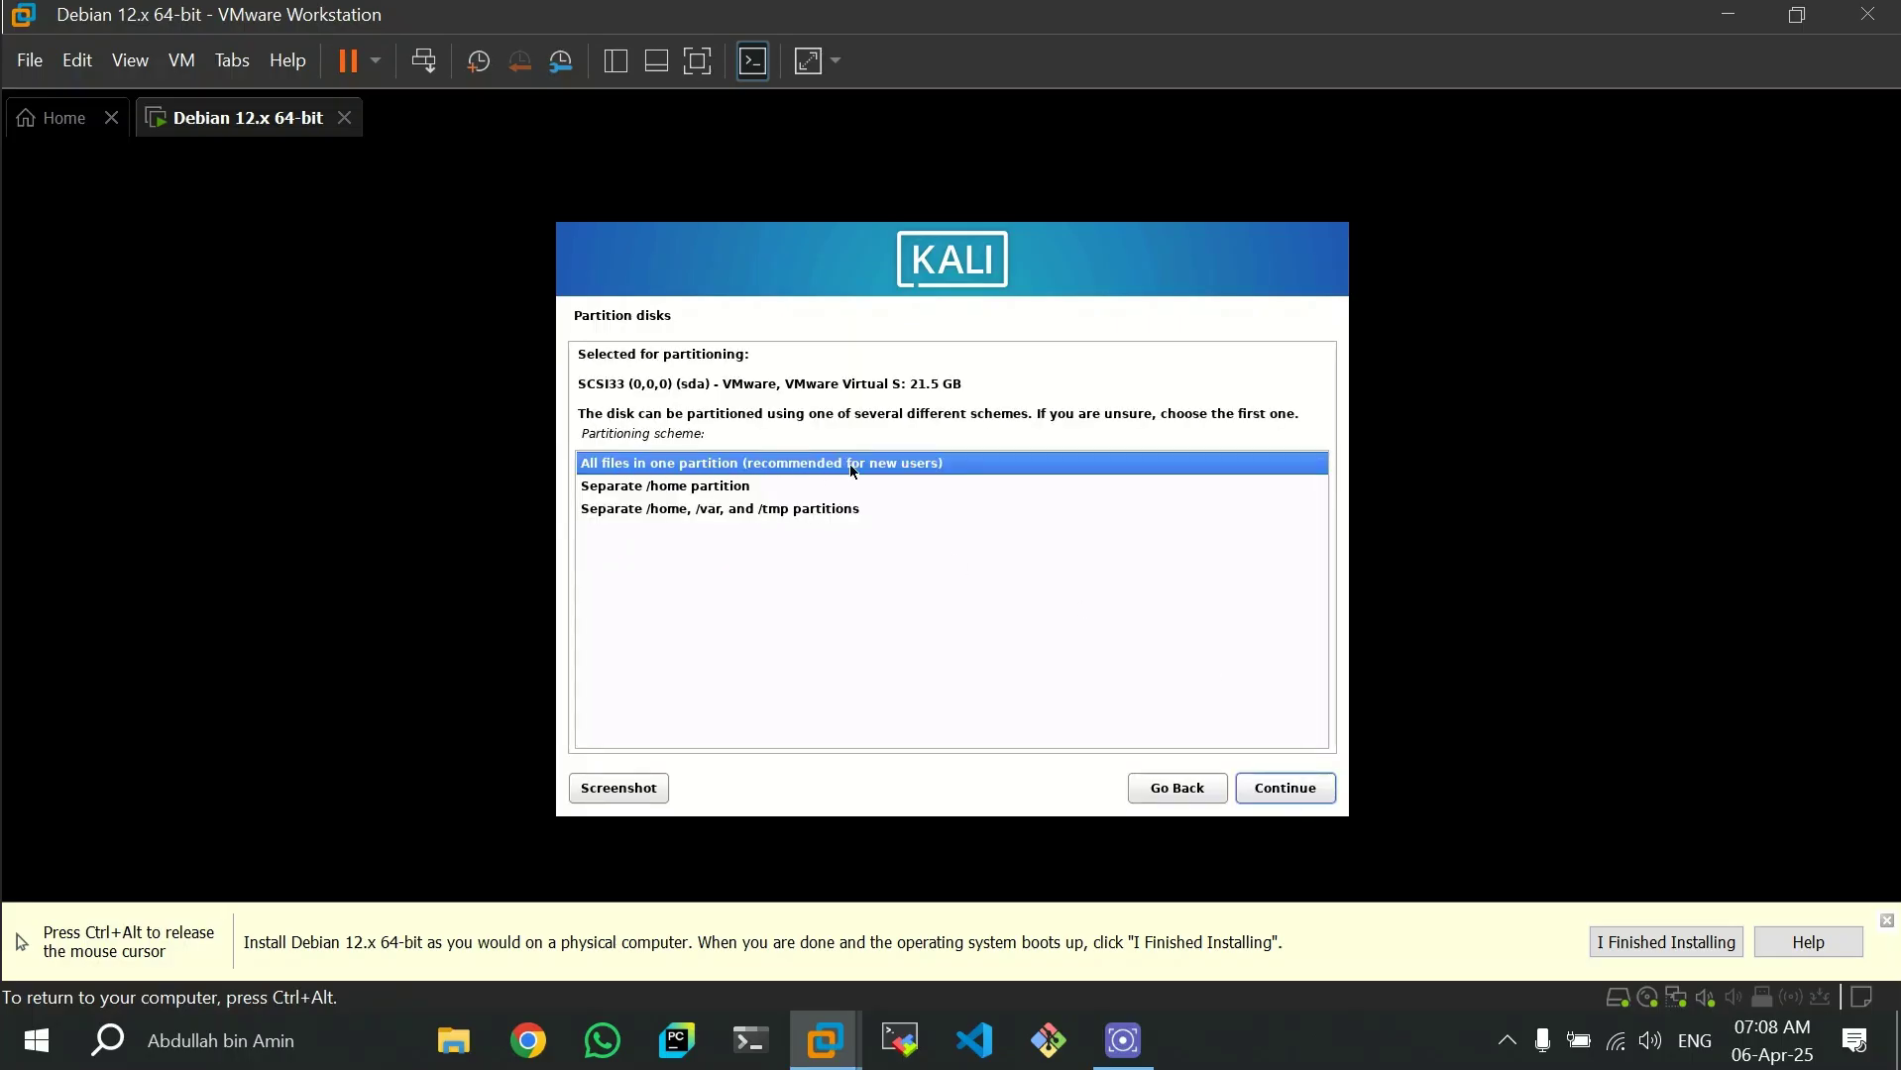
left_click(1301, 787)
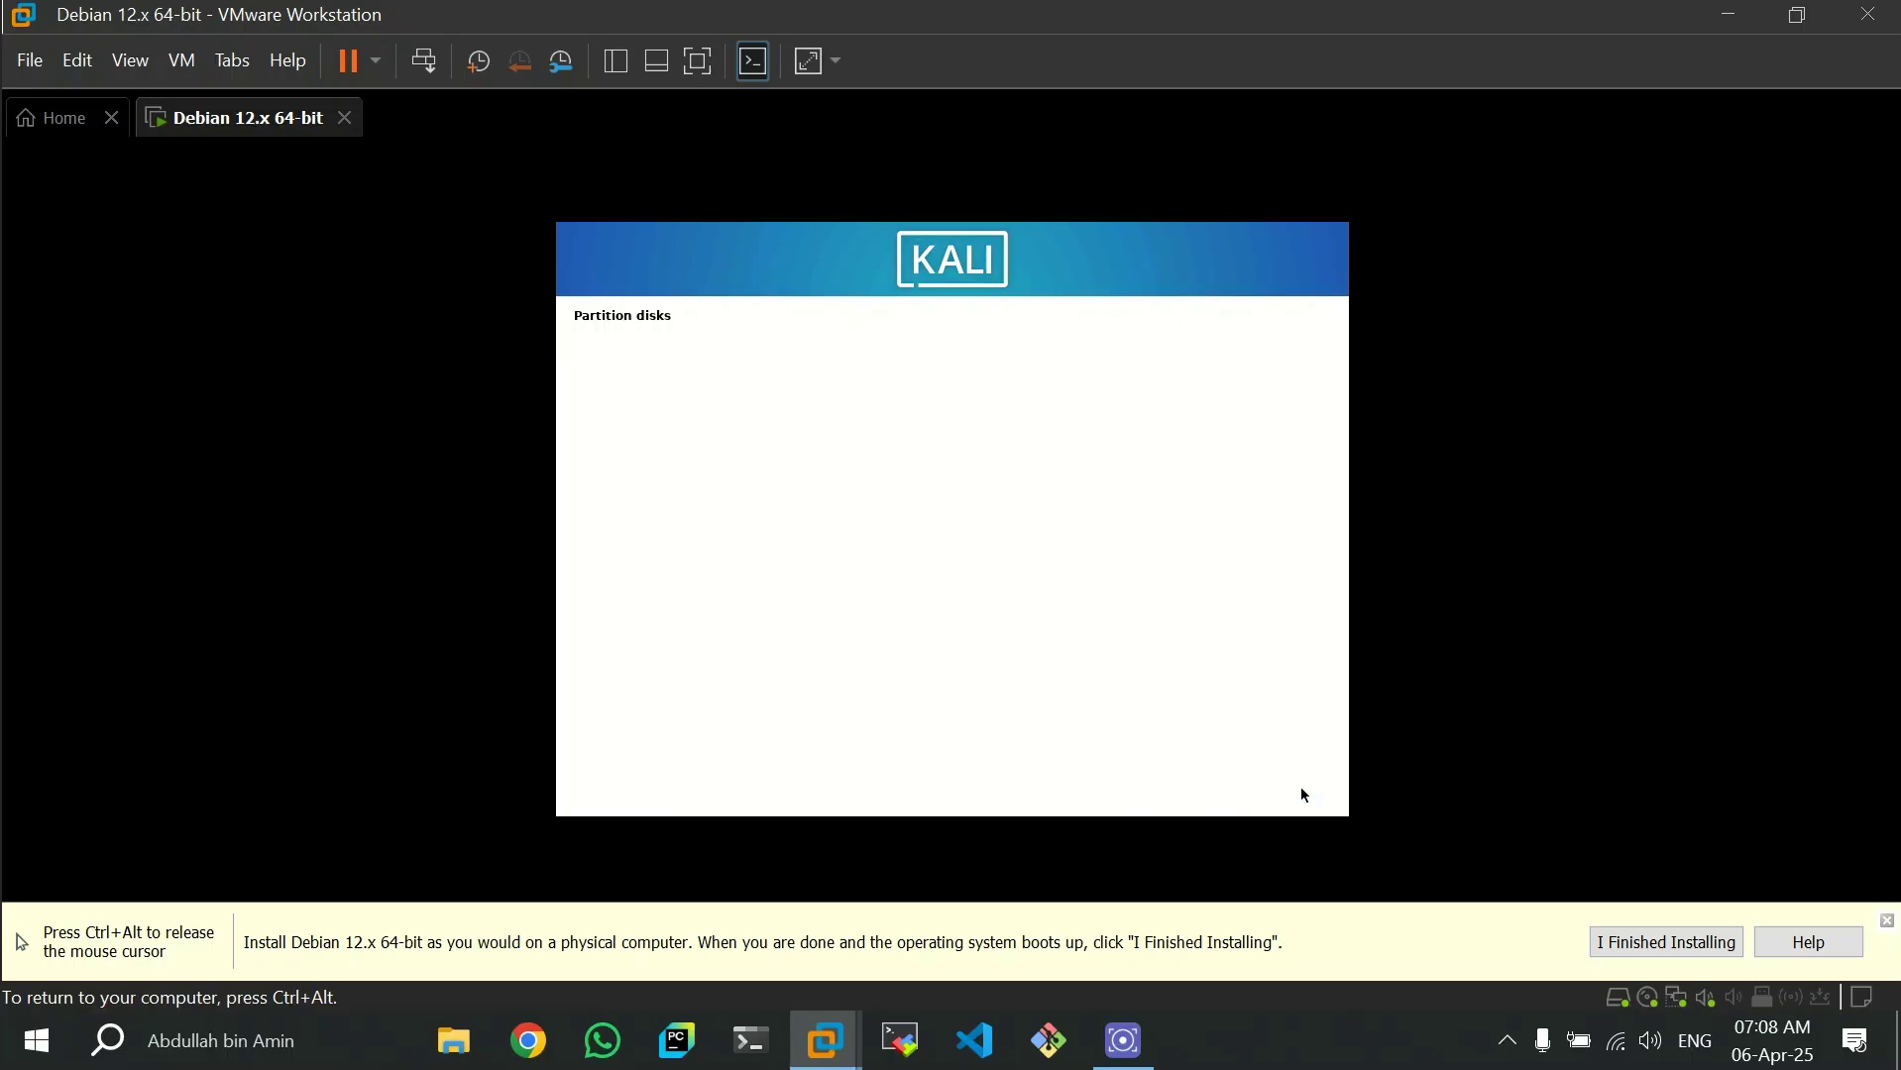
- Finish partitioning by writing the changes to disk, and install the default software selection with Xfce, top10 and default tools
left_click(1271, 788)
left_click(607, 547)
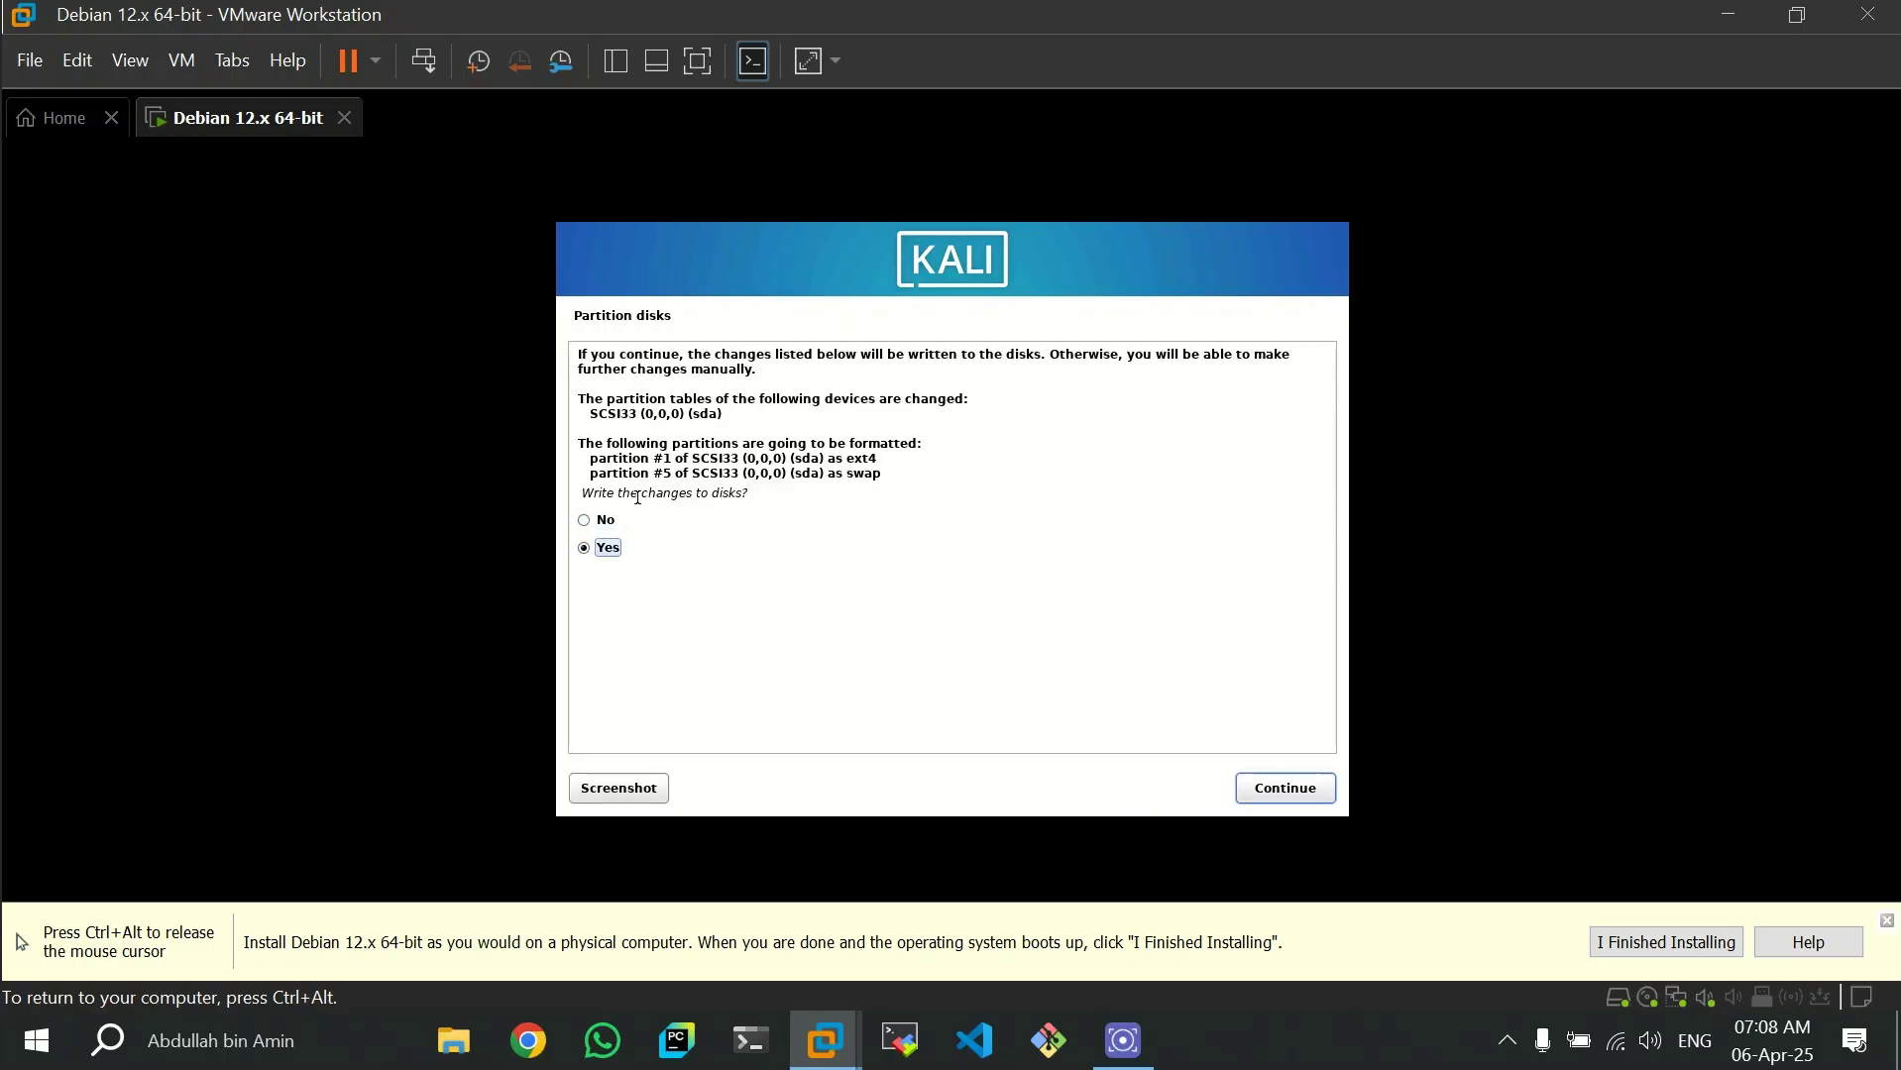
left_click(1293, 793)
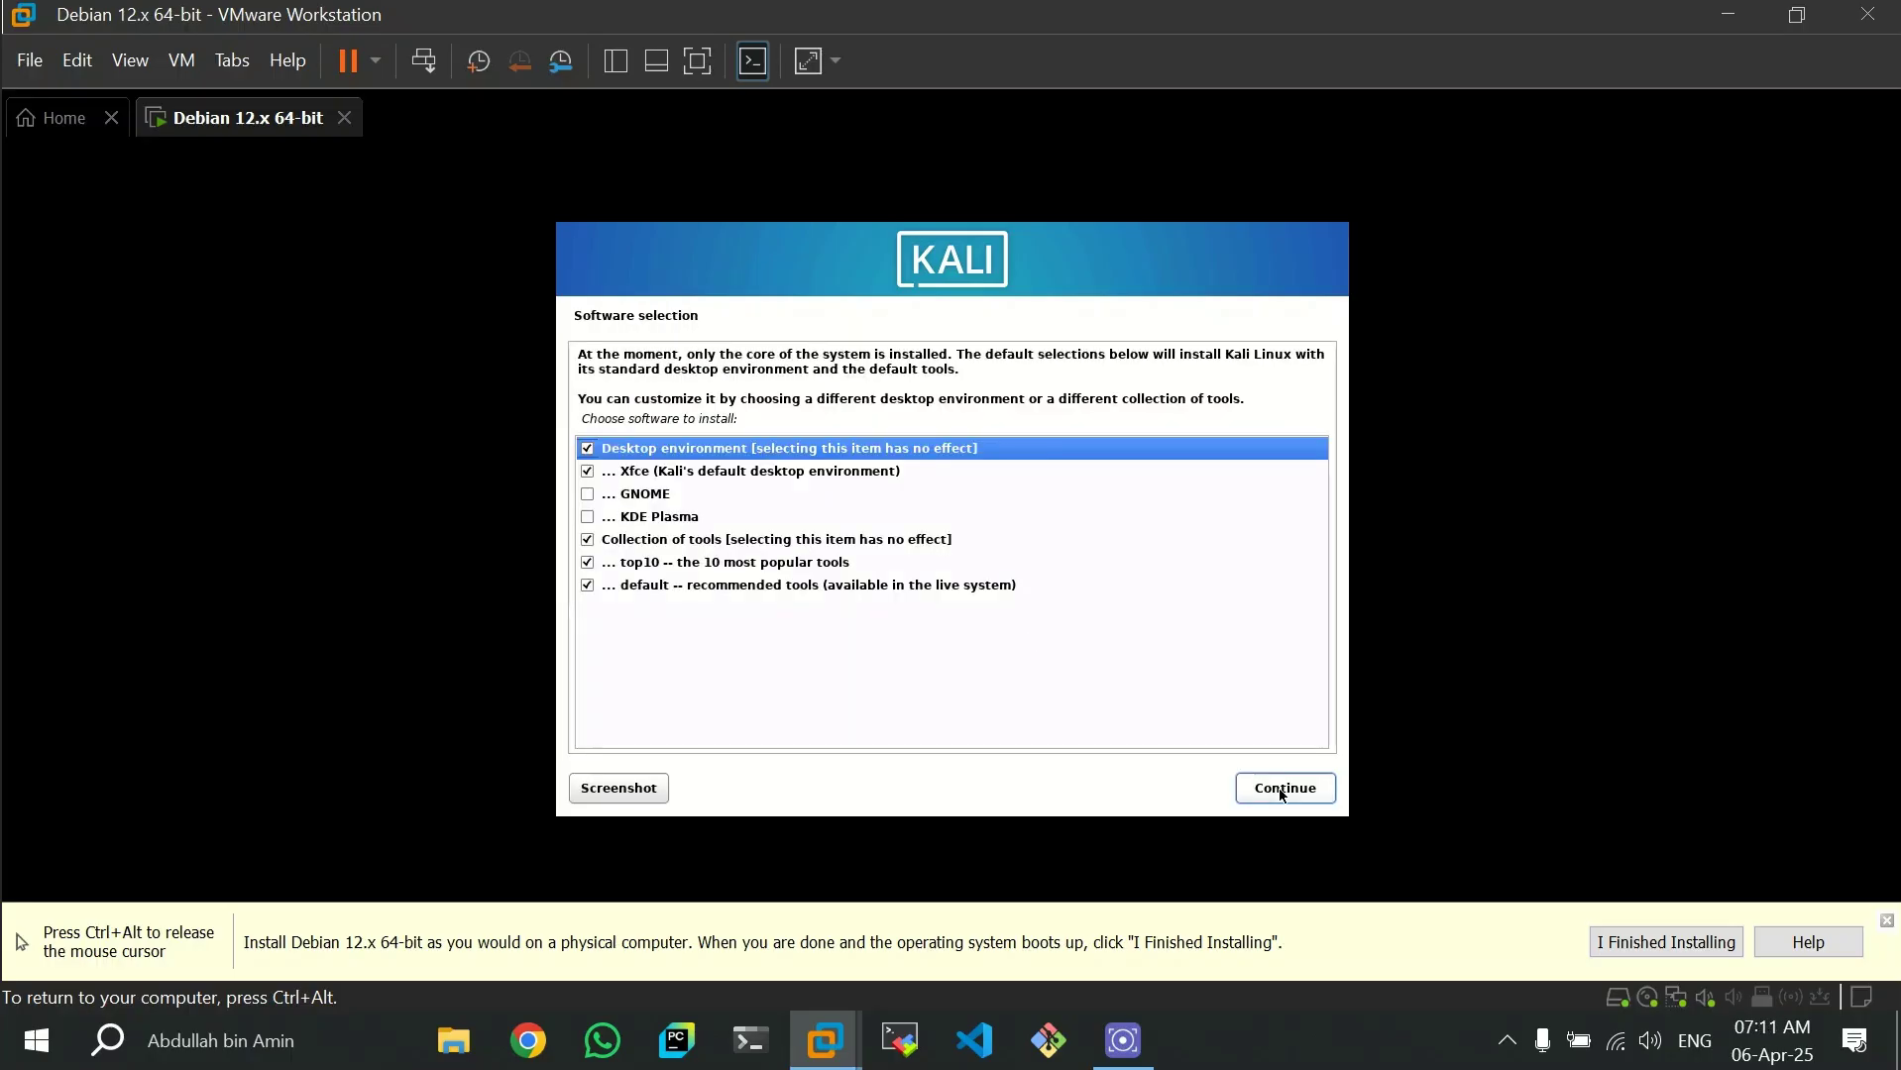
left_click(1282, 791)
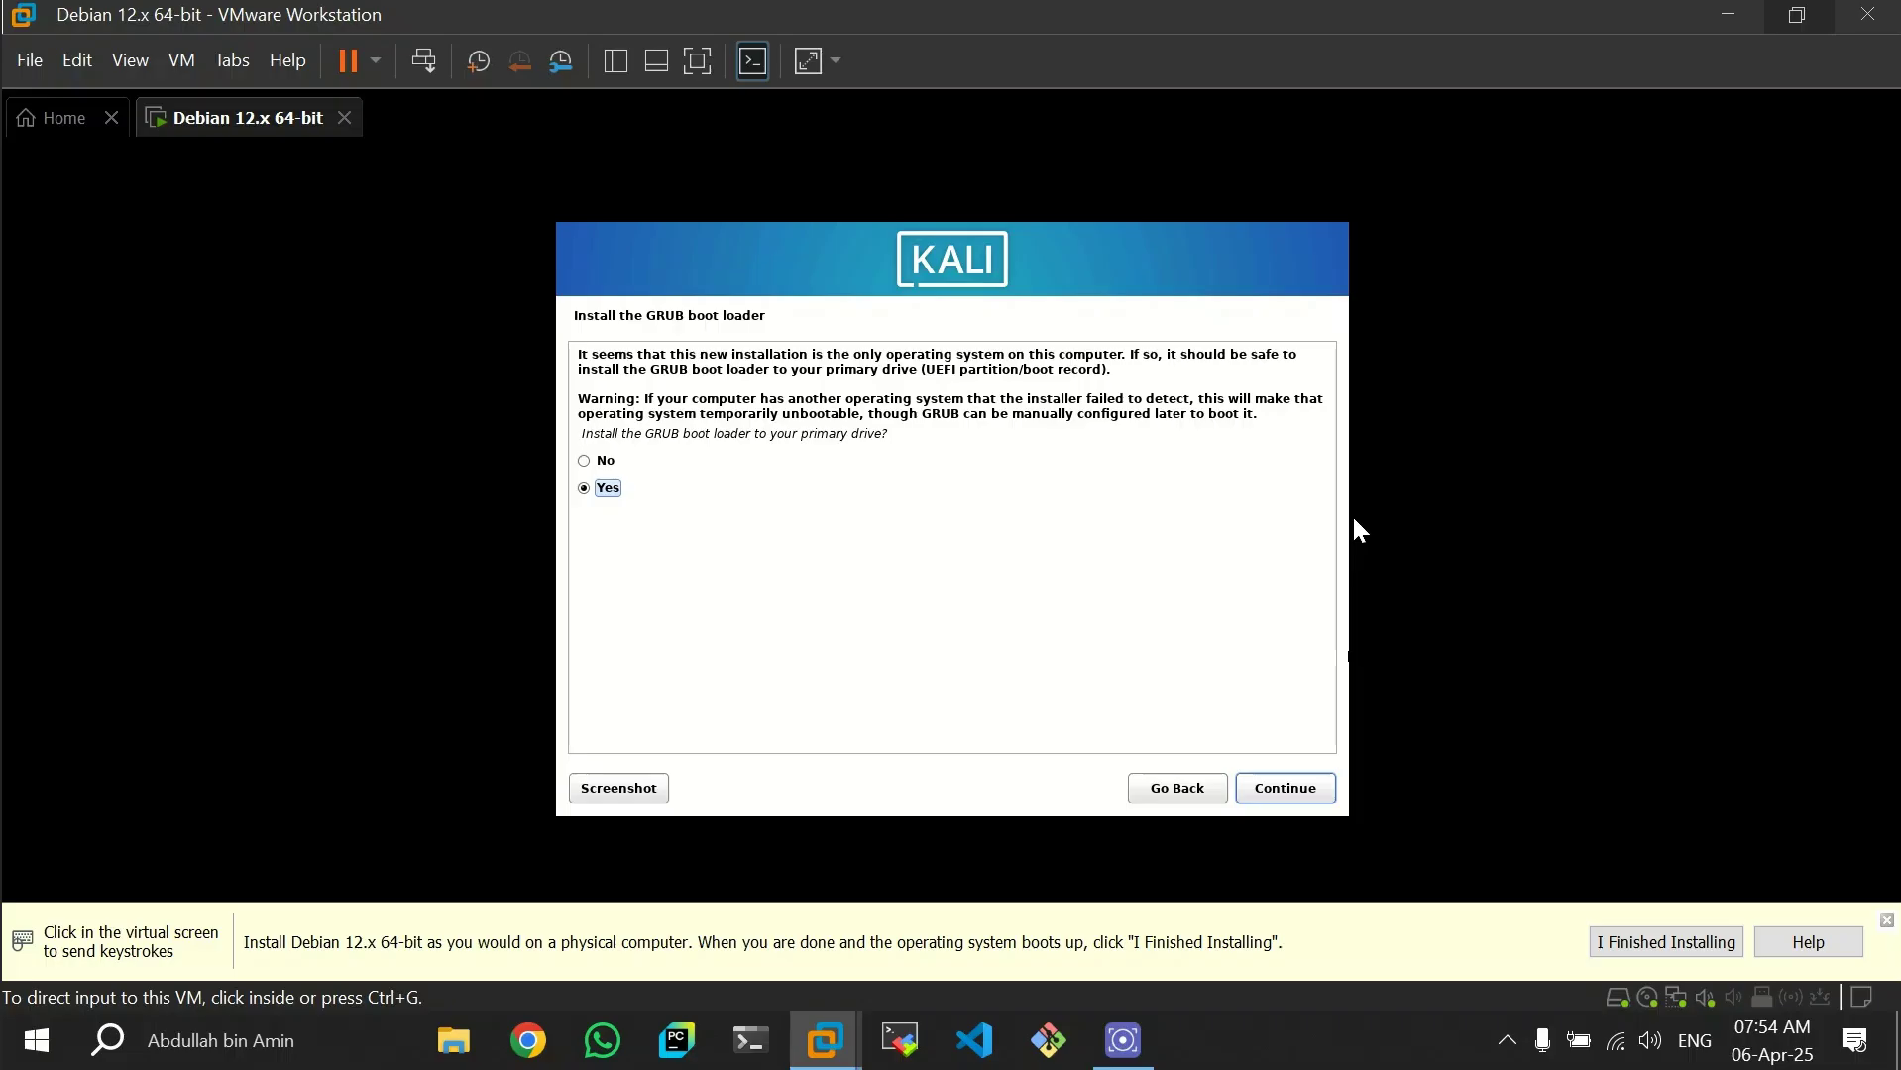
- Install the GRUB boot loader to the primary drive on /dev/sda and reboot into the new system
left_click(1354, 520)
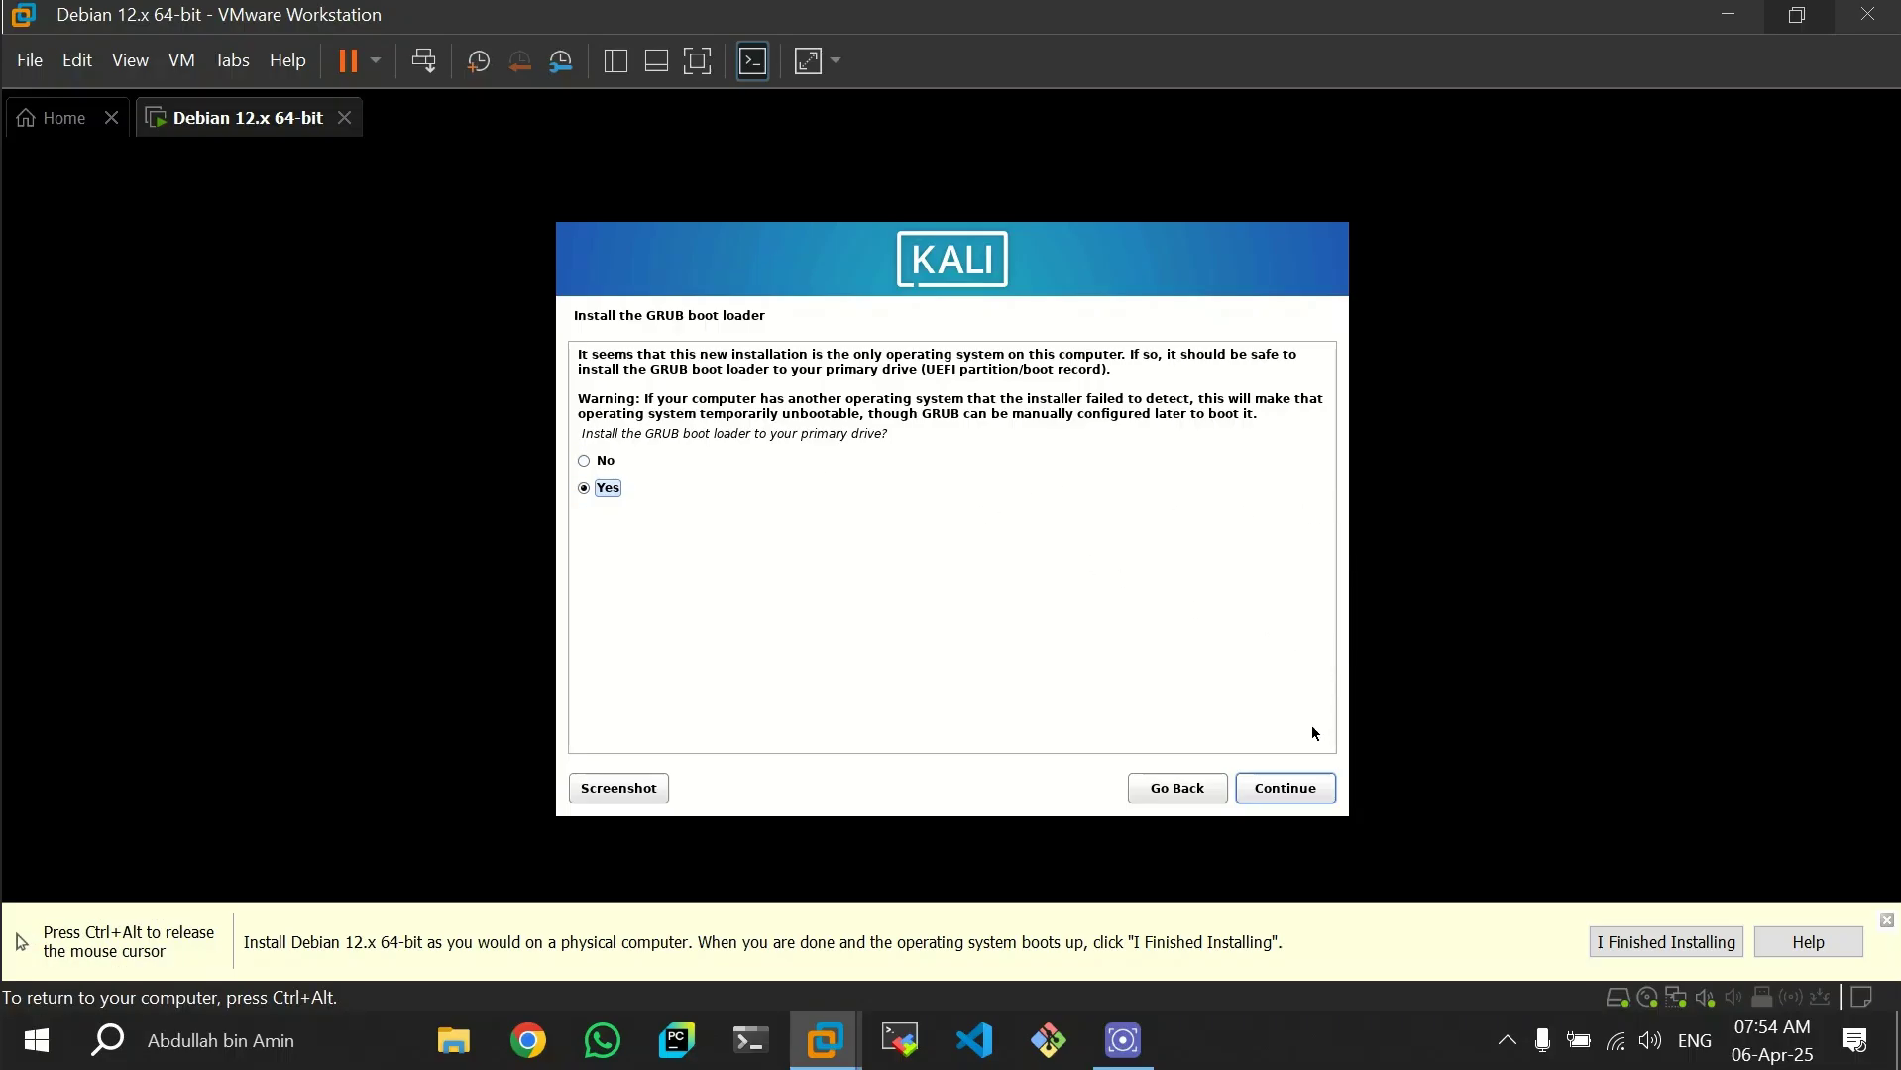
left_click(1299, 794)
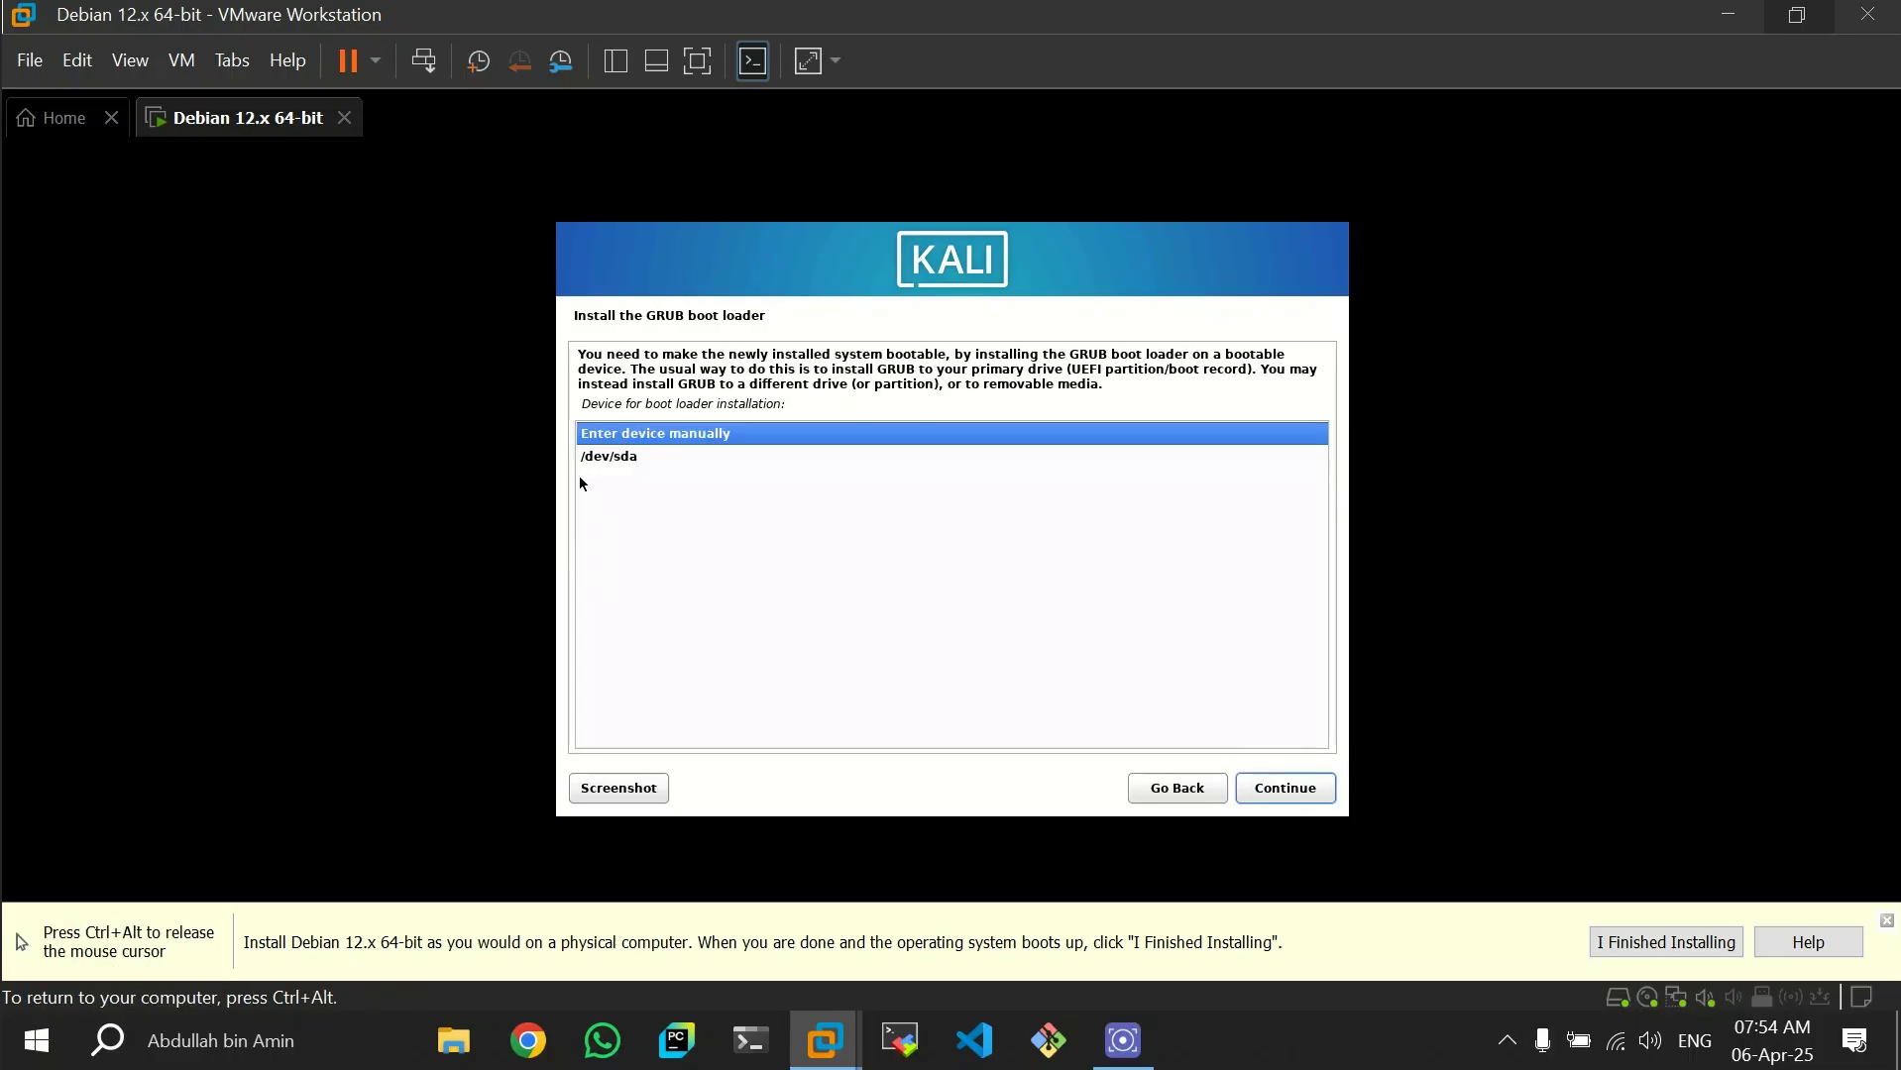
left_click(615, 460)
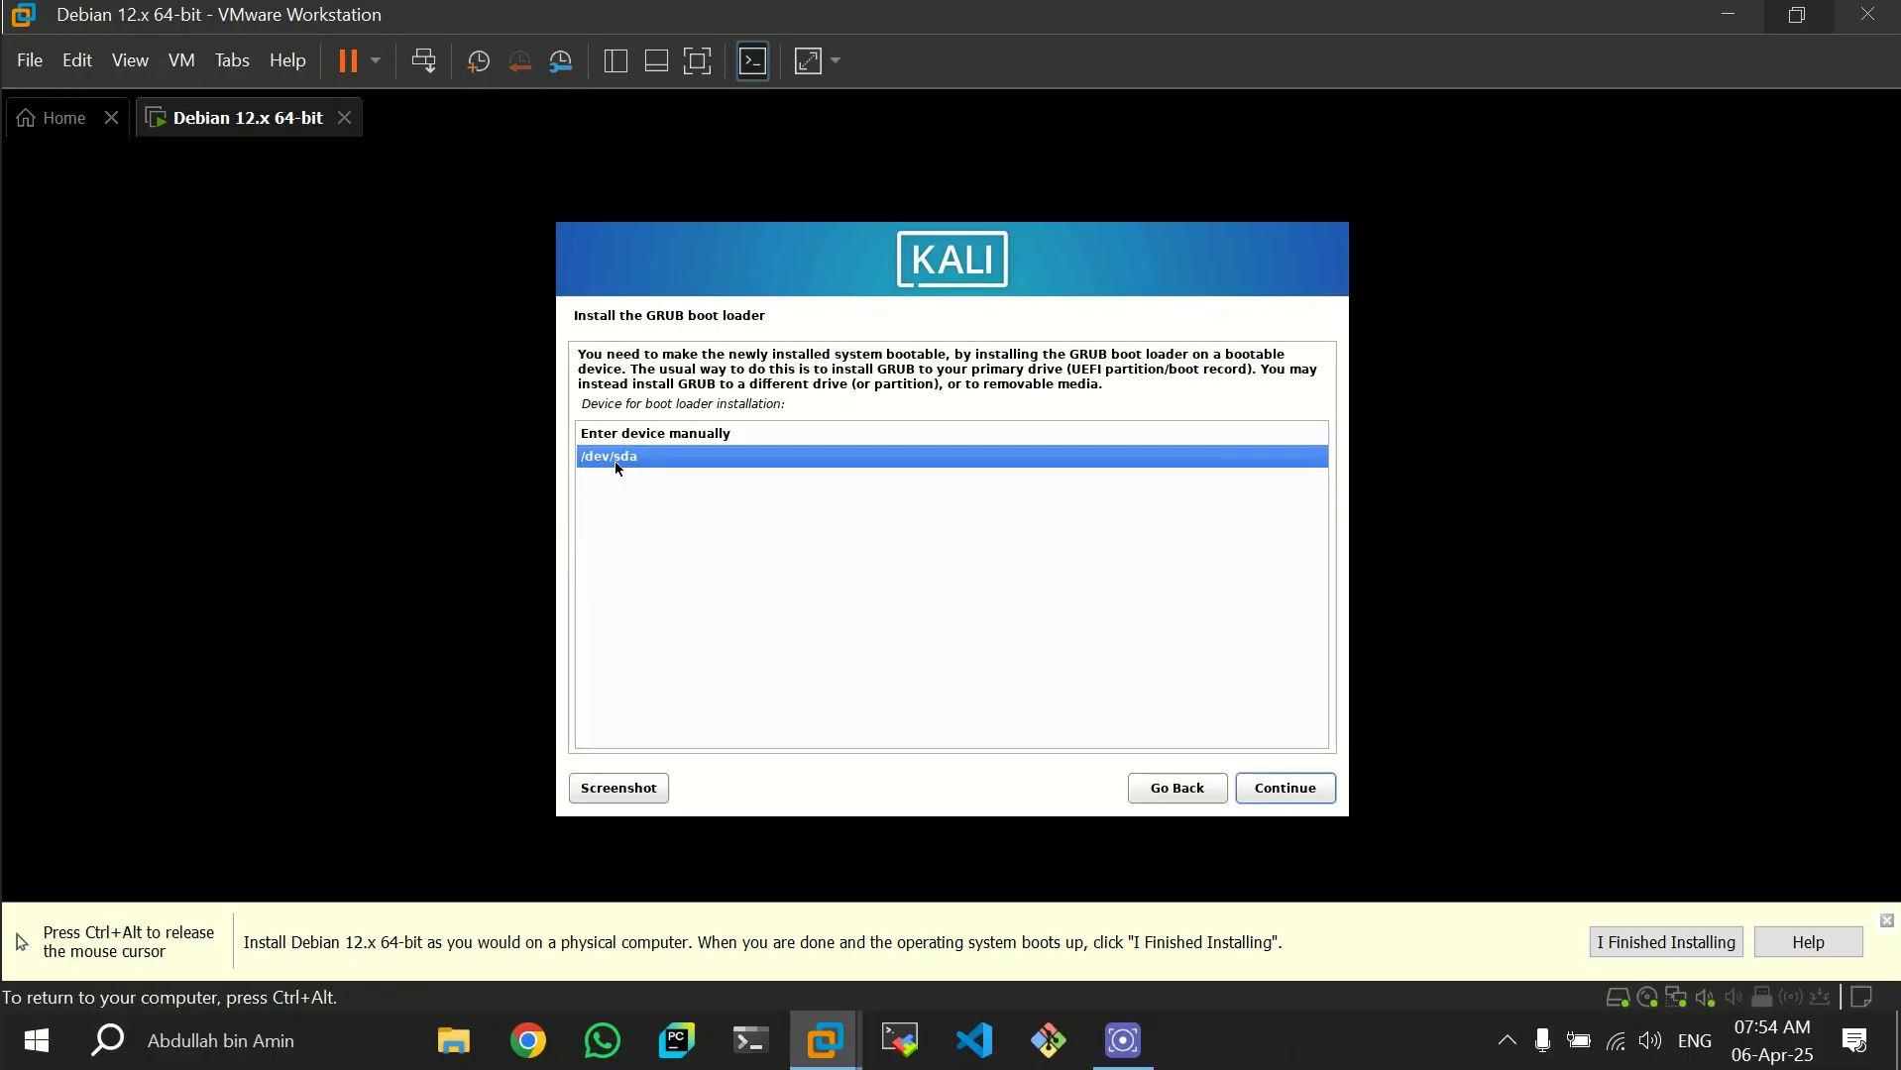
left_click(1298, 797)
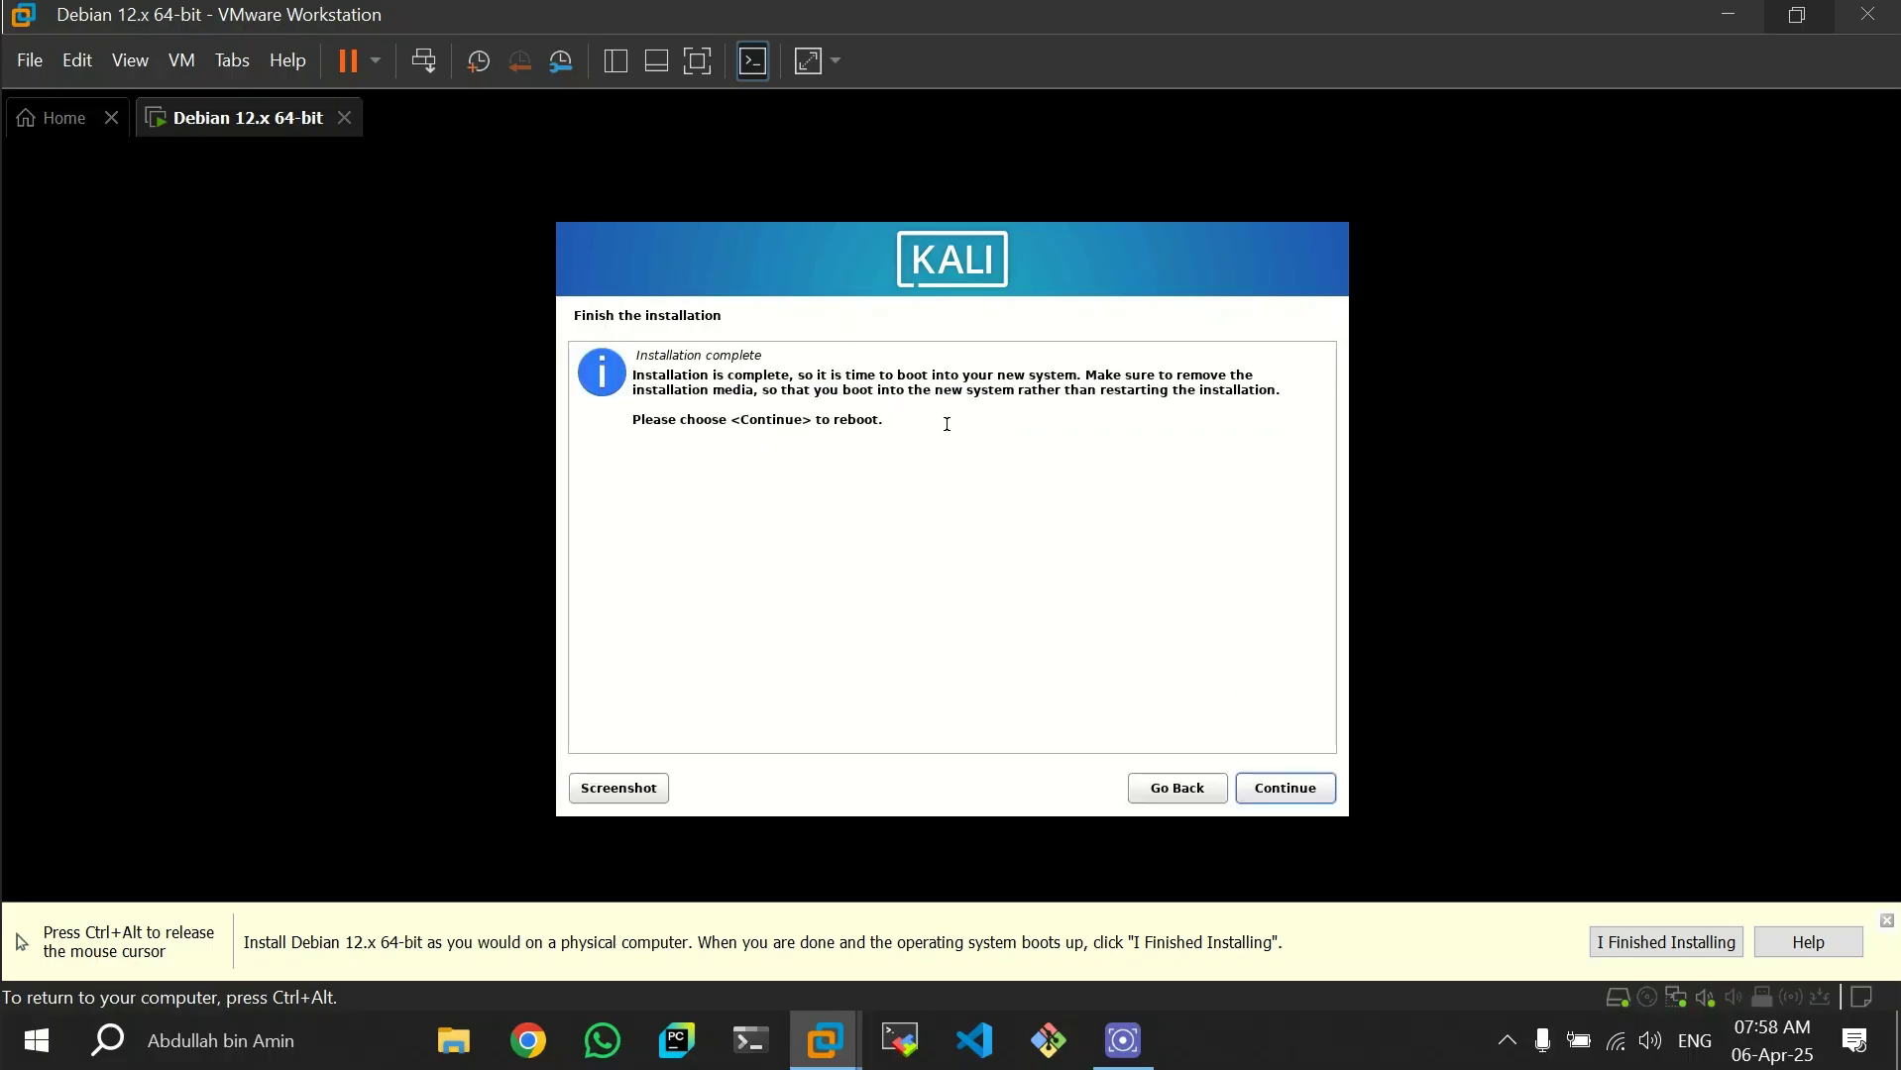
left_click(1309, 790)
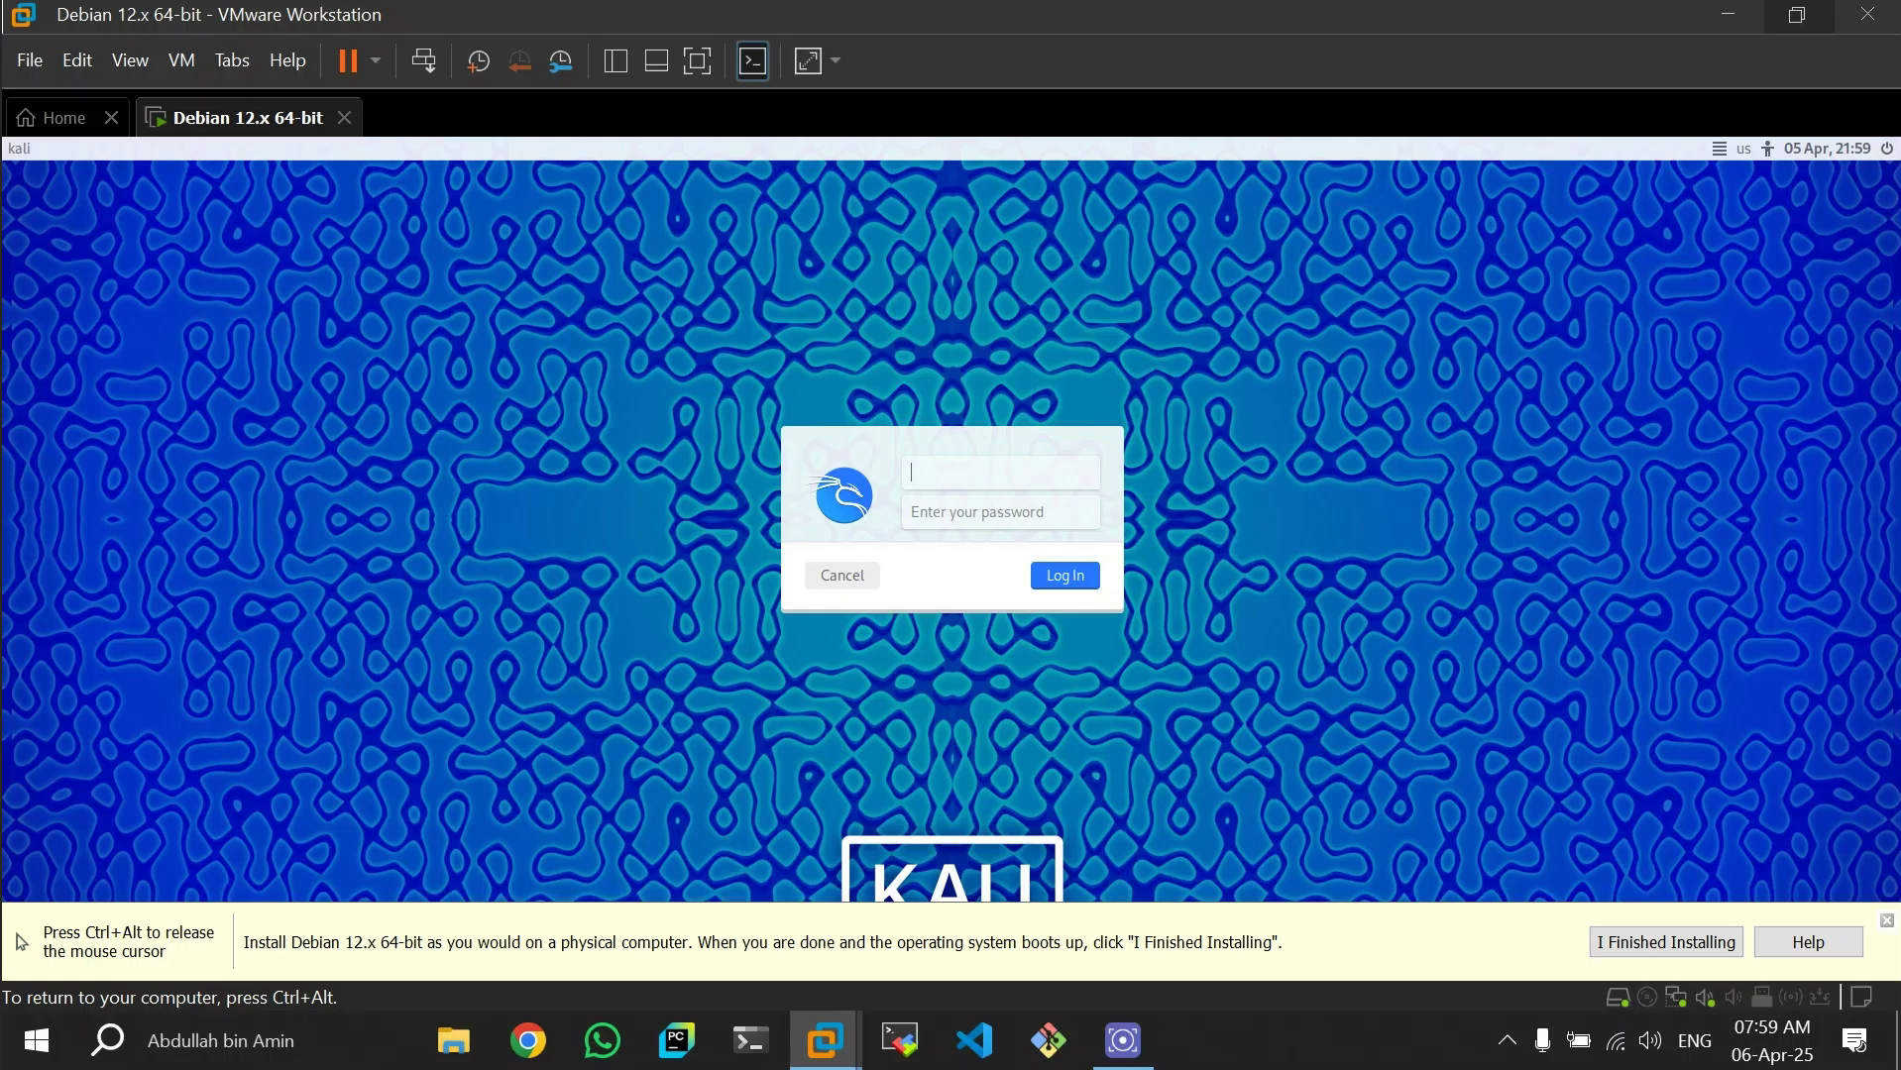
- Log in to Kali as aaatech with the account password and mark the virtual machine's OS installation as finished
type("aaatech")
key("Tab")
type("********")
left_click(1059, 578)
left_click(1701, 947)
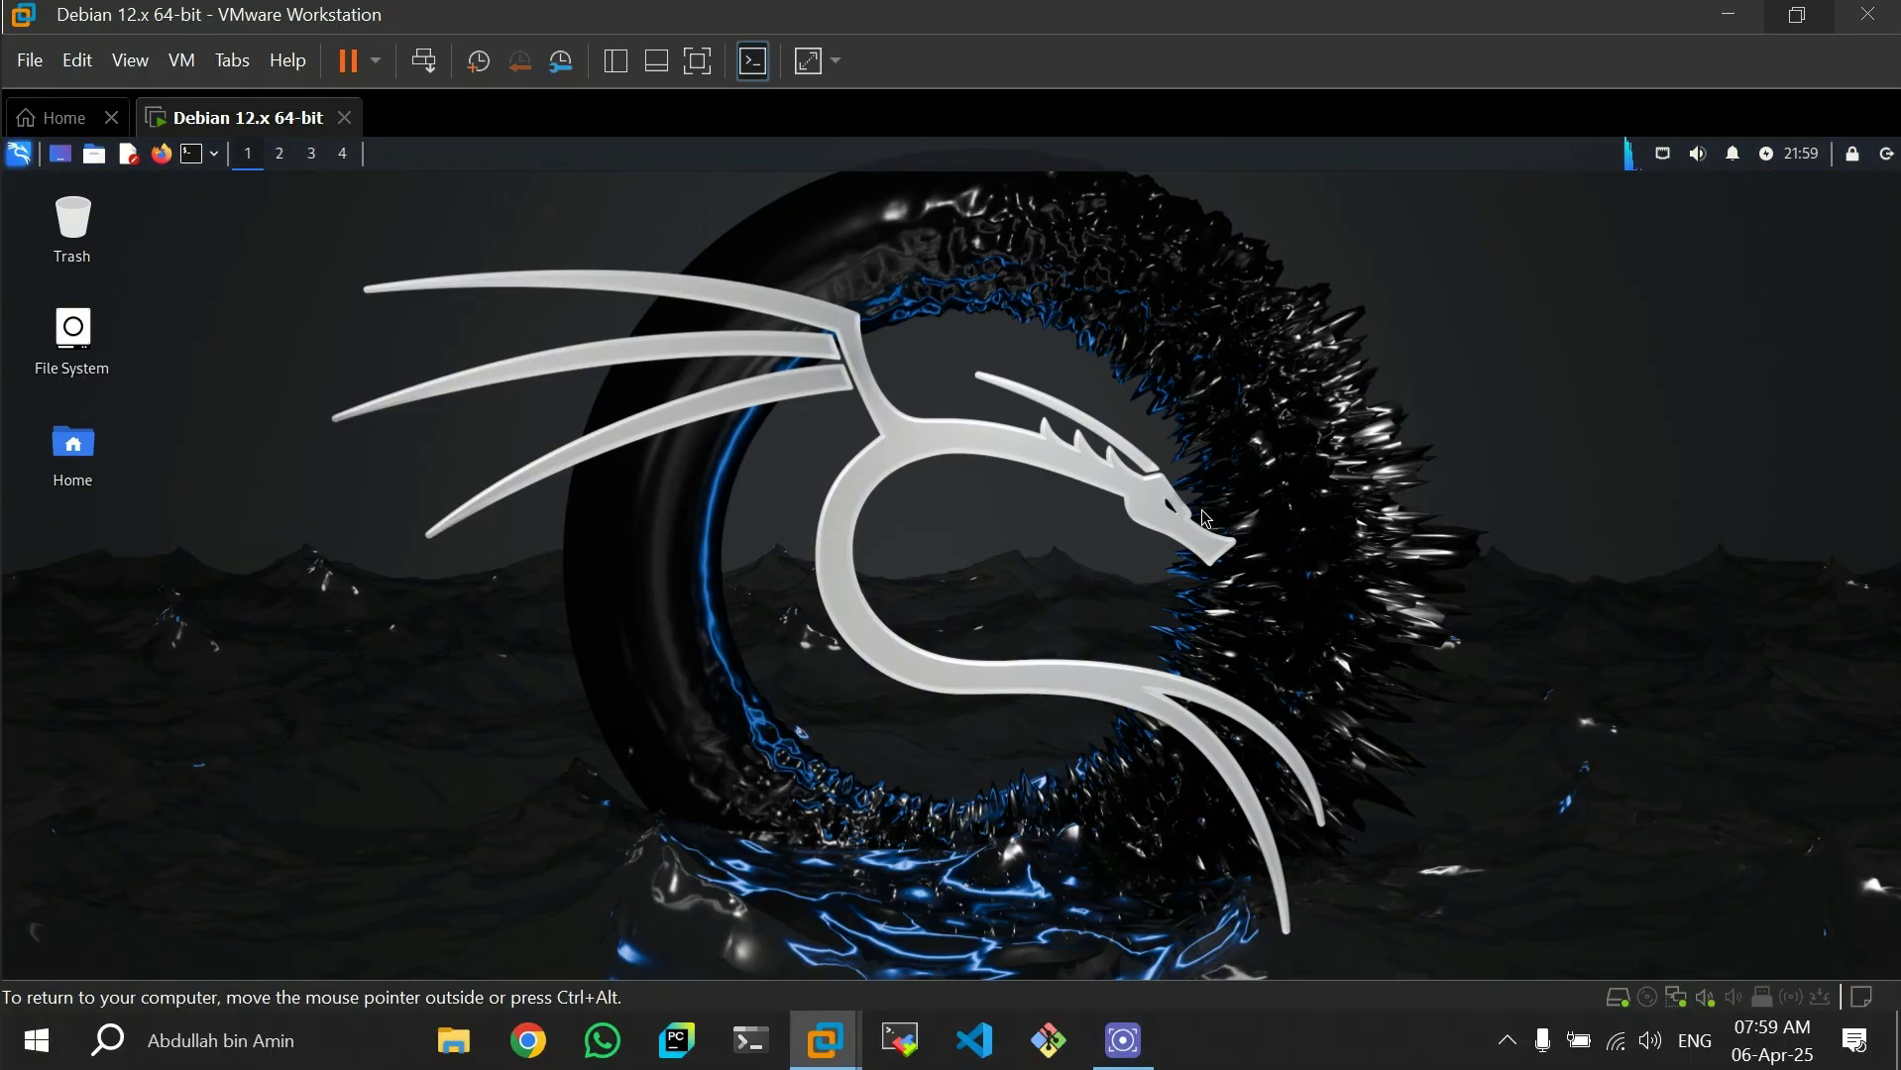